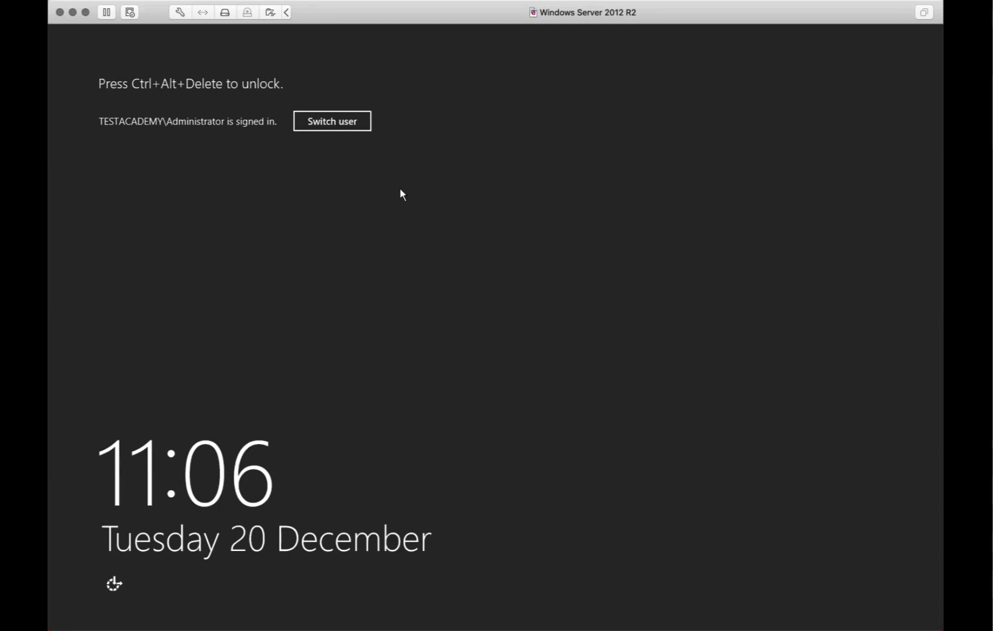
Unlock Windows Server 2012 R2 and sign in with the account password
key(ctrl+alt+Delete)
text(•••••••••••)
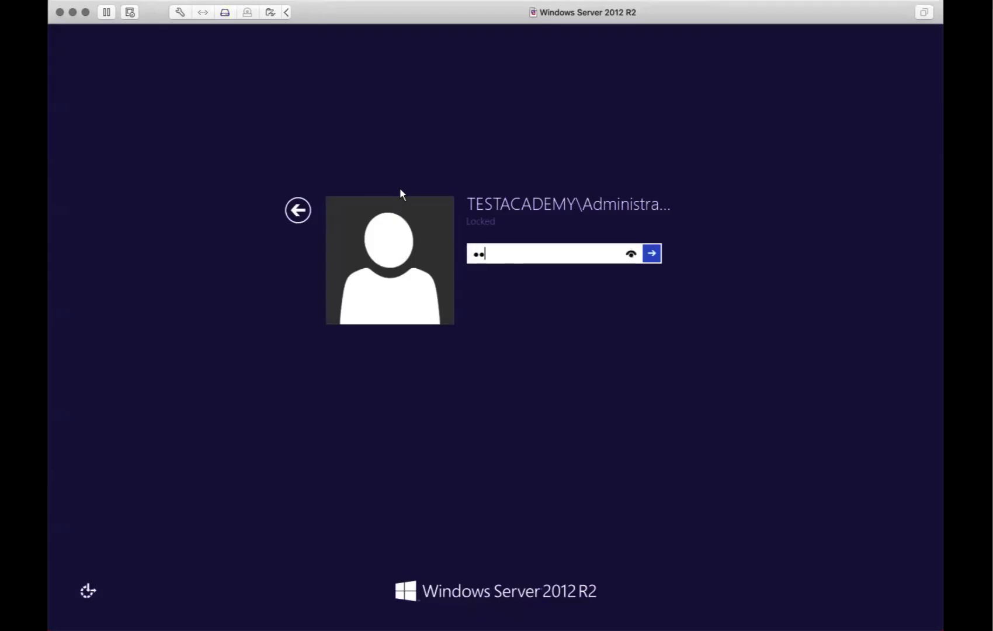
text(••••••)
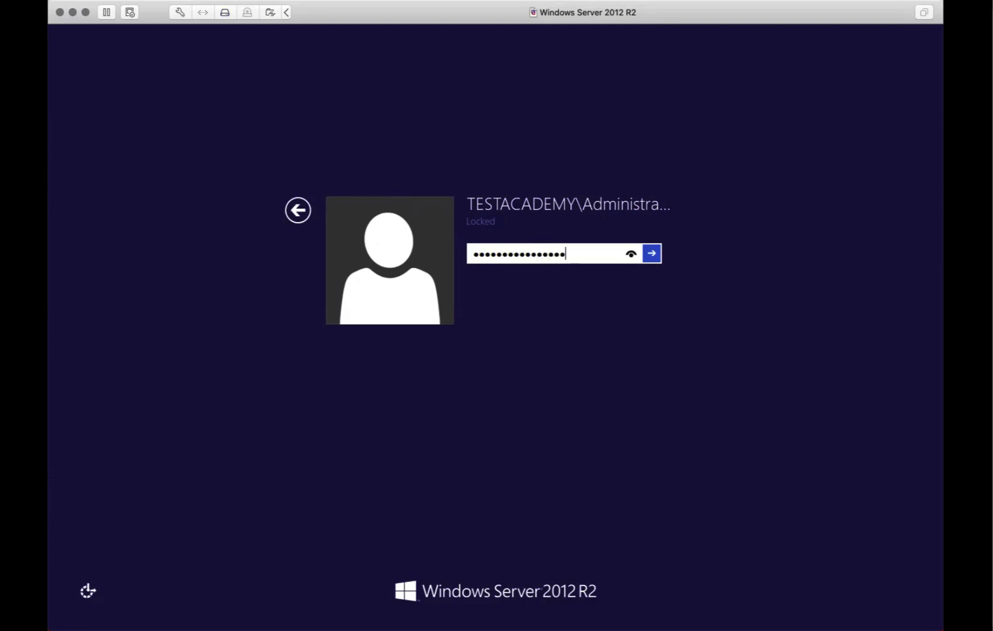
key(Return)
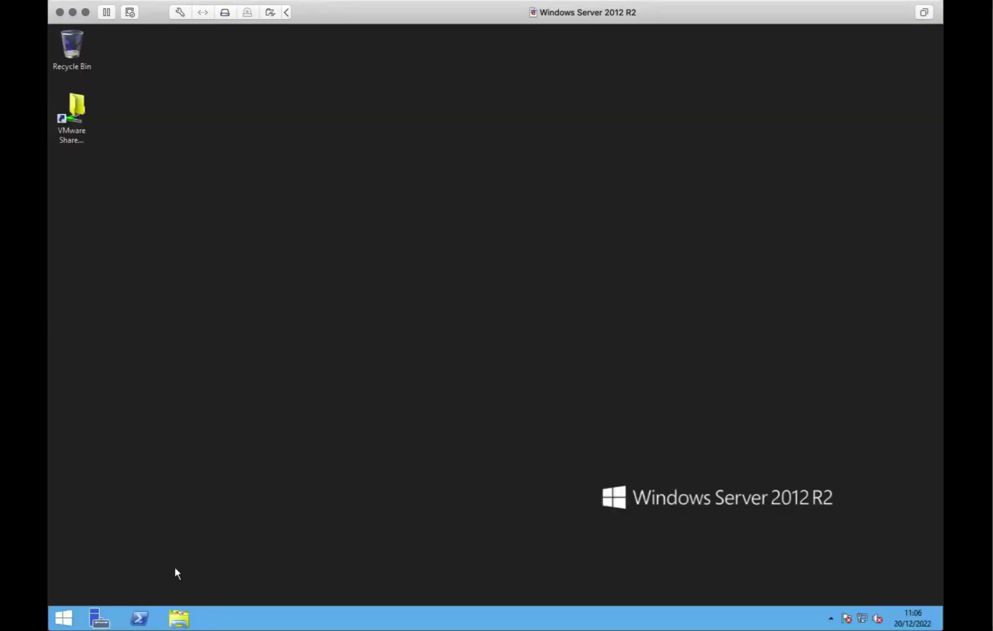
Search Start for mmc and launch an empty Management Console
click(63, 618)
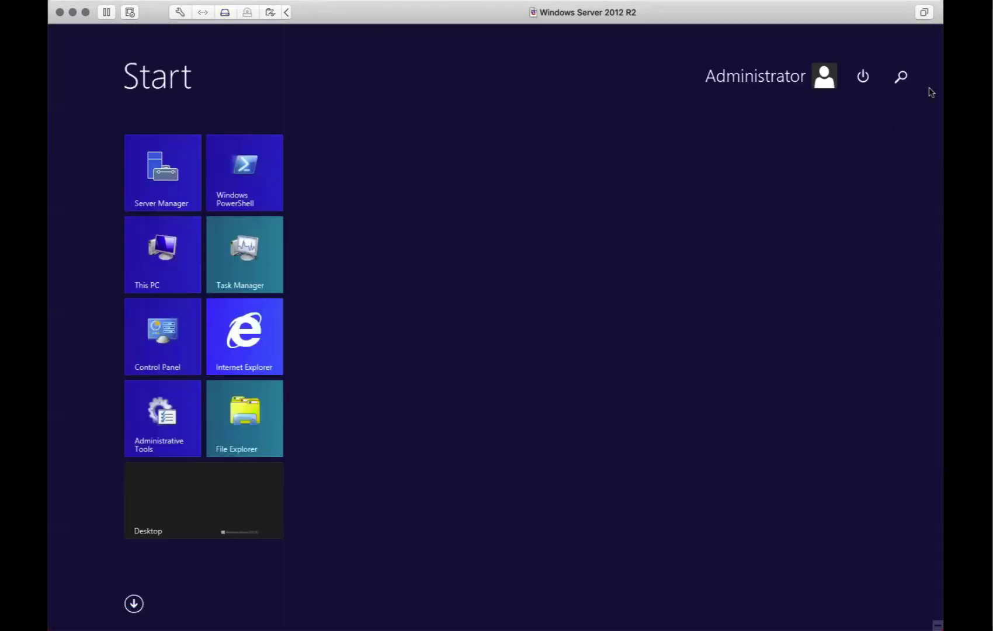
click(901, 80)
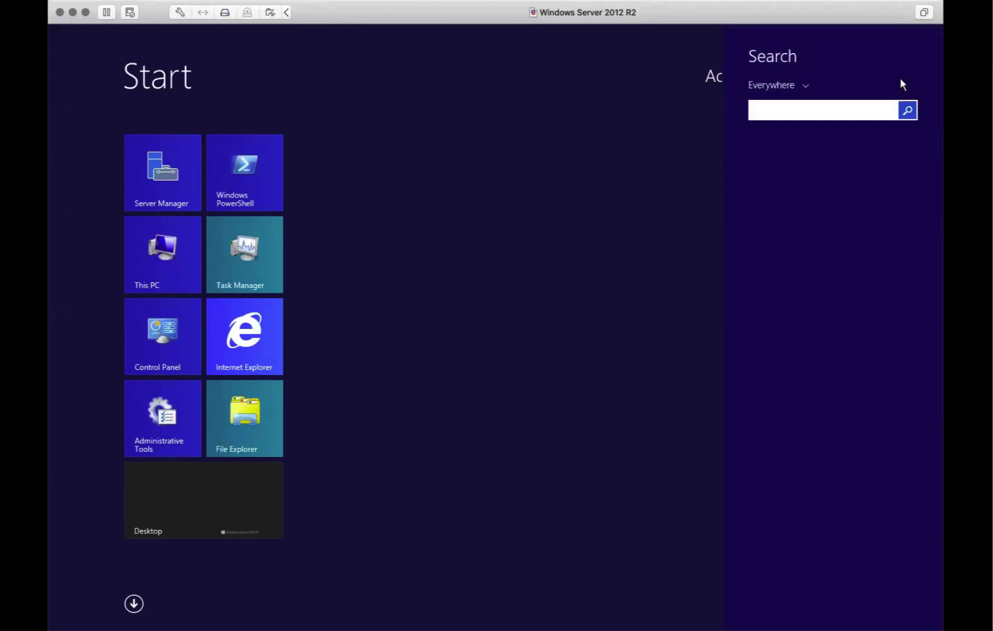
text(mmc)
key(Return)
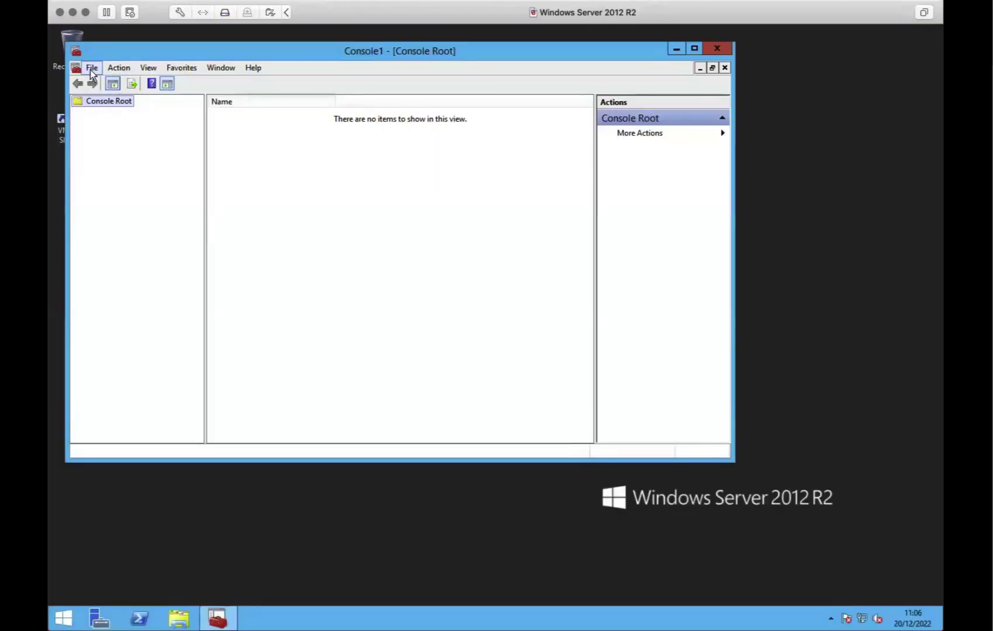
Add the Certificates snap-in for the Local computer's computer account to Console1
click(92, 69)
click(122, 142)
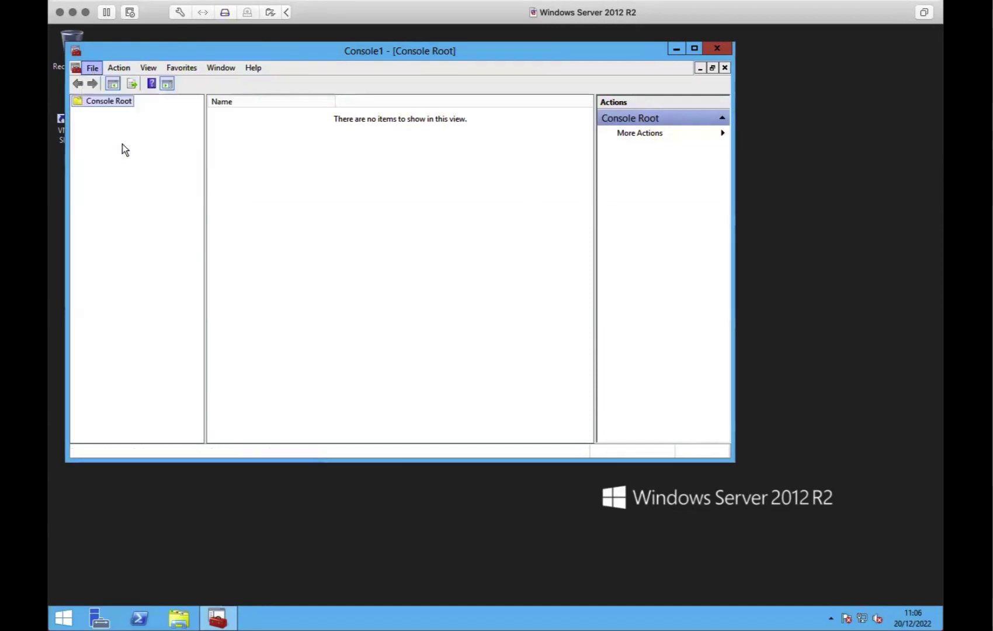
double_click(228, 197)
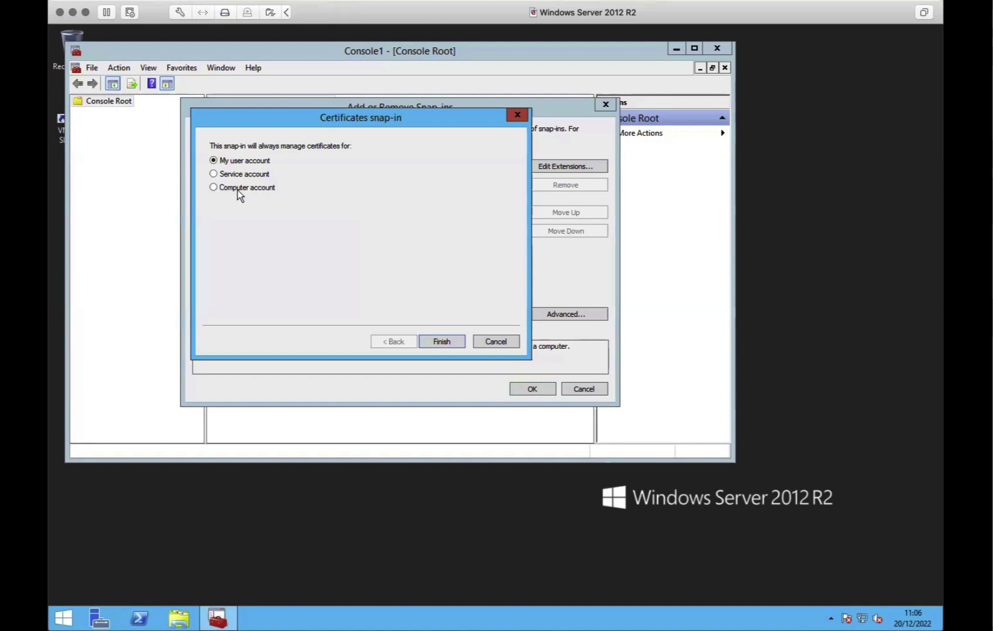
click(237, 190)
drag(292, 120, 317, 192)
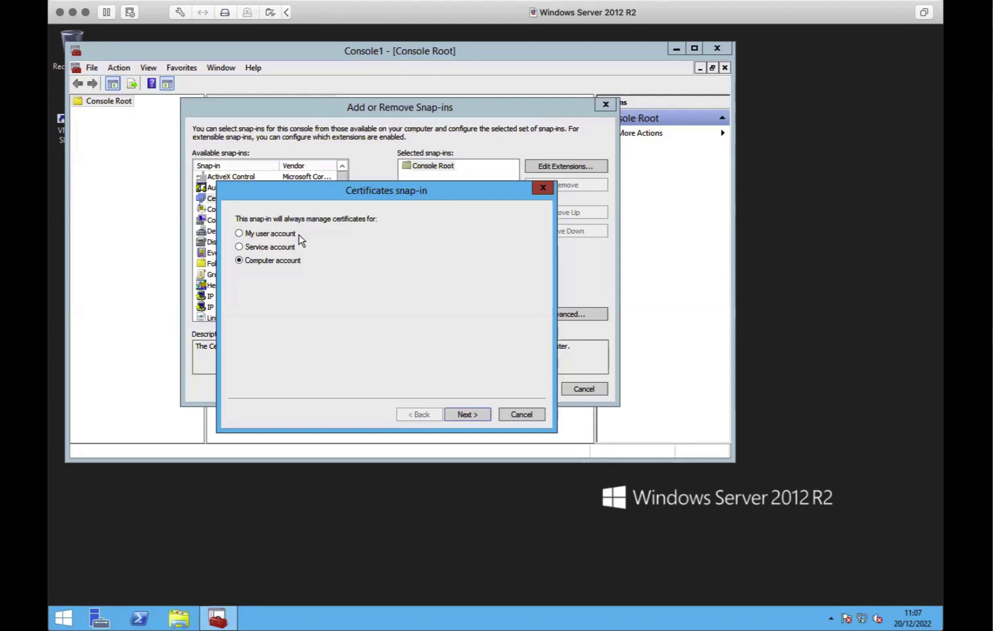
drag(274, 191, 333, 197)
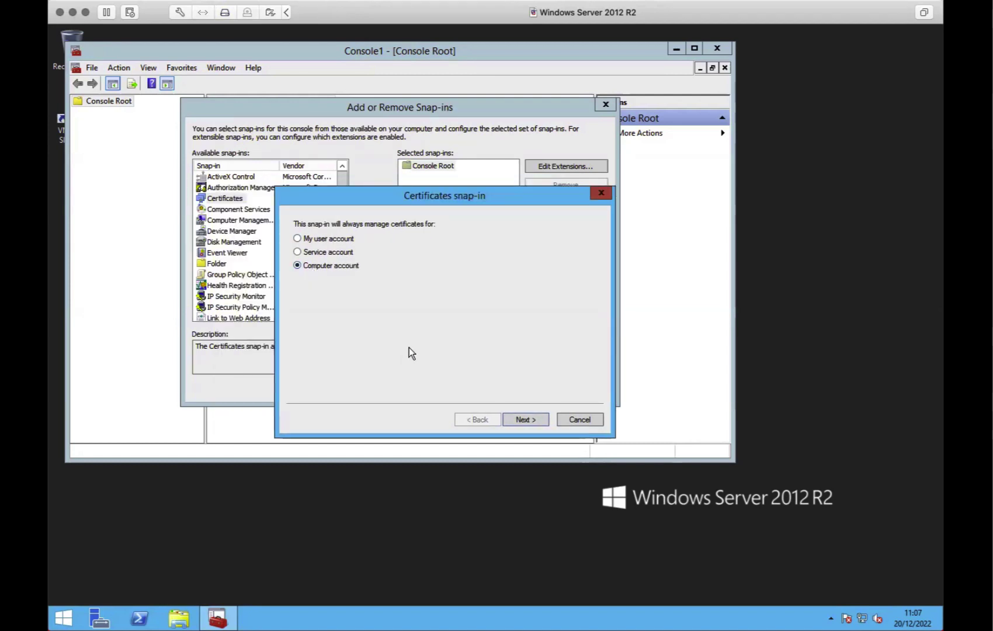
click(513, 417)
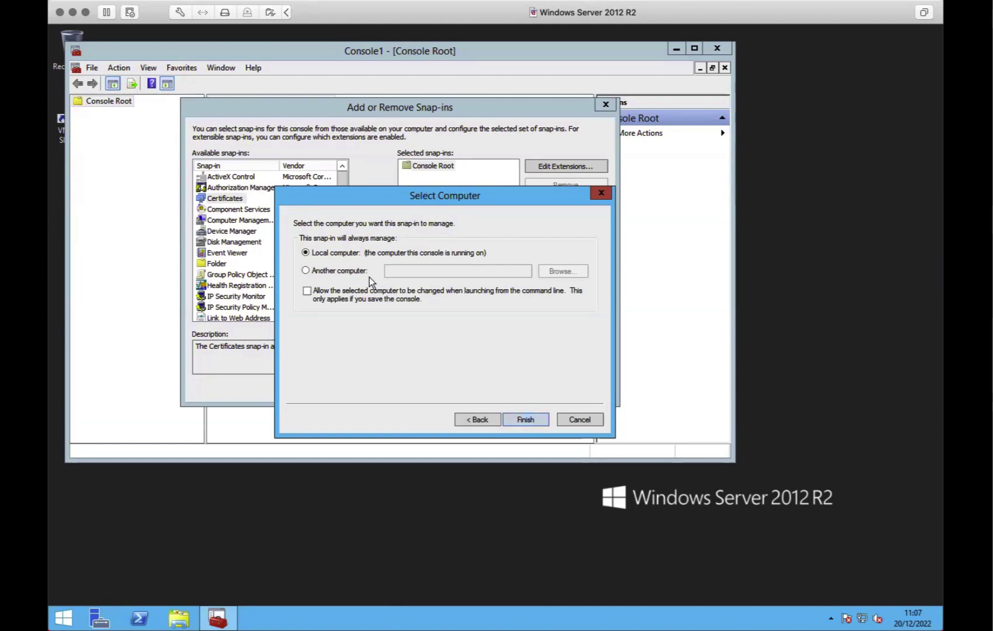
click(527, 419)
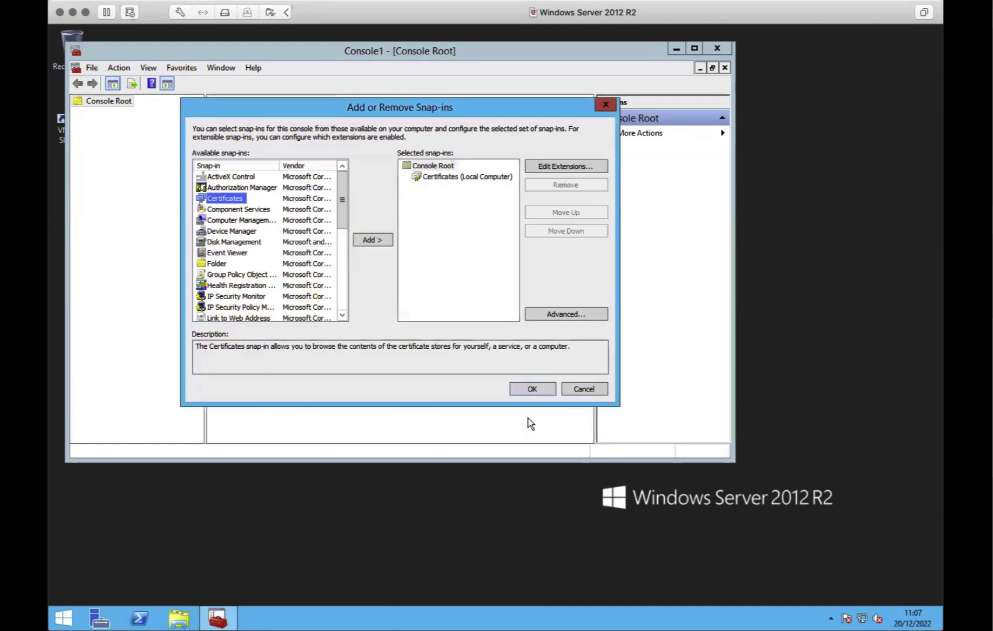
click(533, 388)
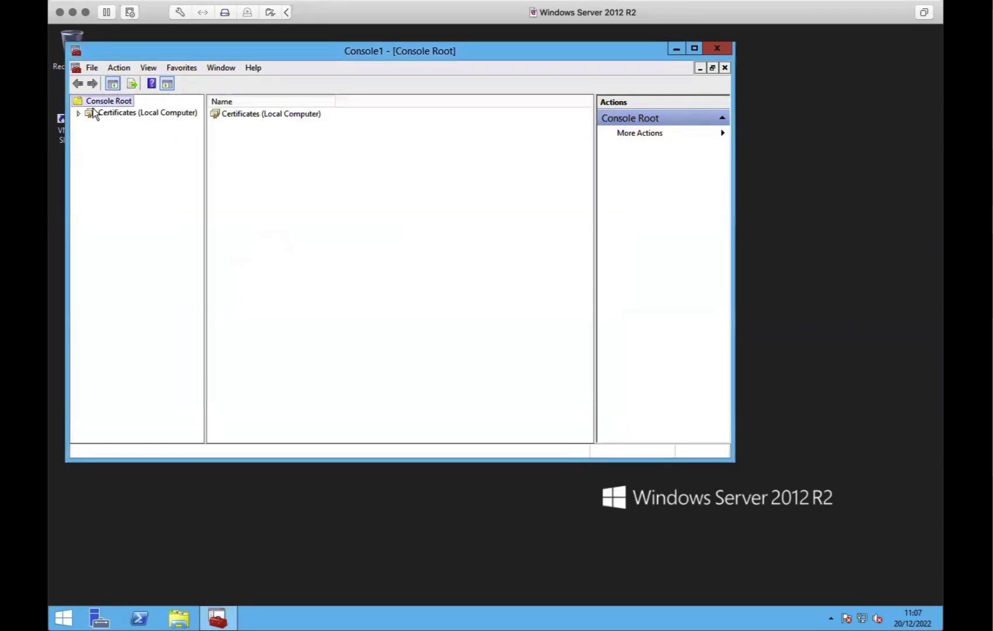
From the Personal store under Certificates (Local Computer), start Advanced Operations > Create Custom Request
click(78, 113)
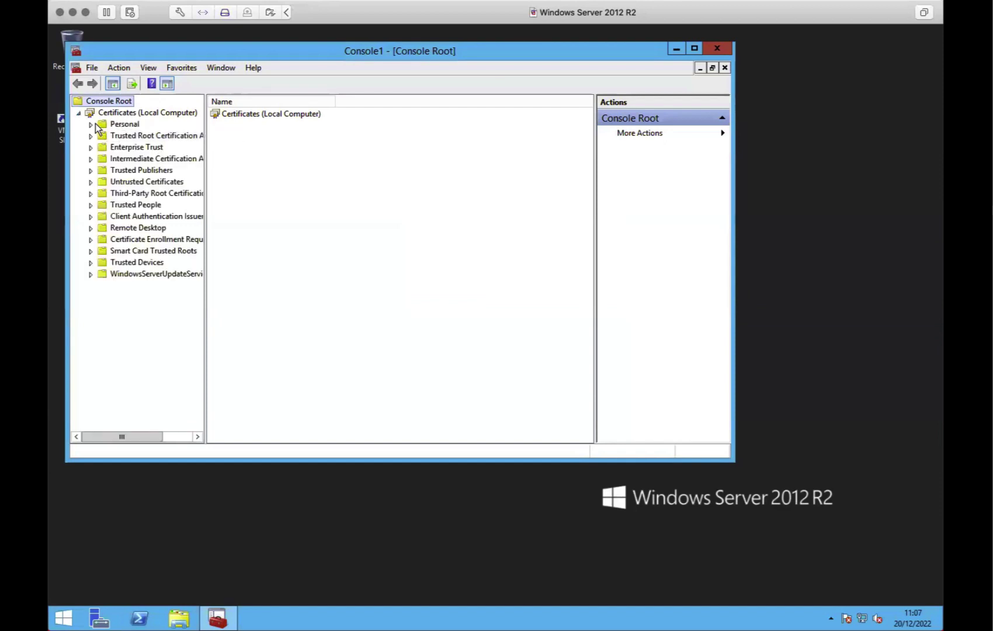
click(128, 124)
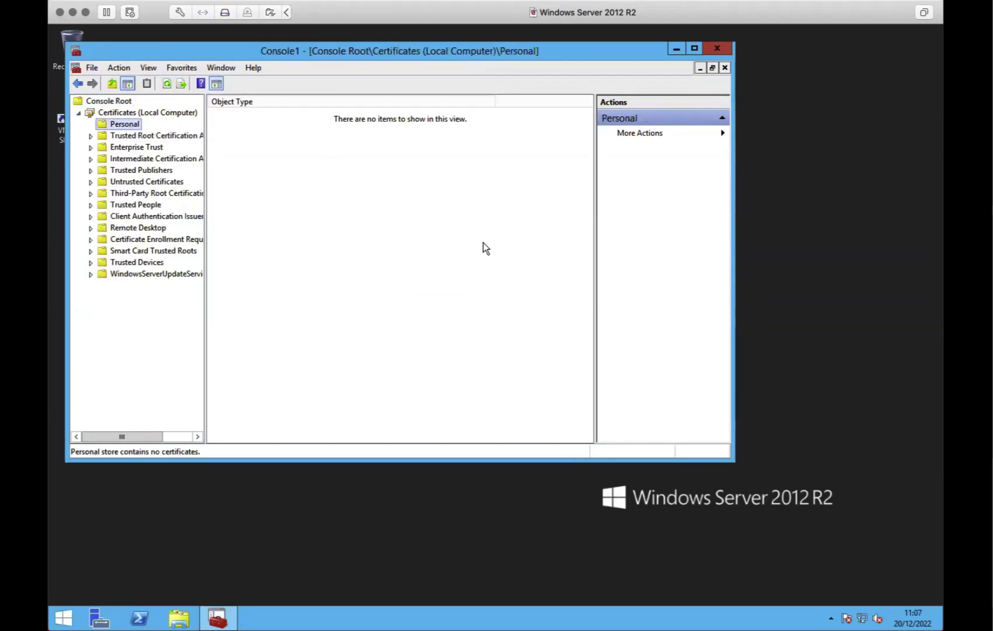
right_click(132, 122)
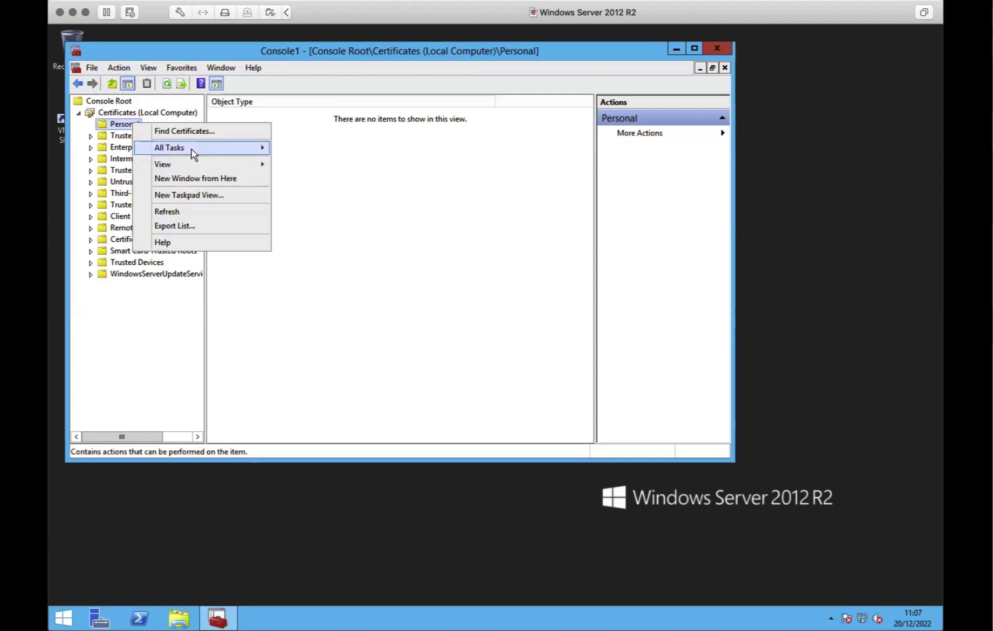
mouse_move(230, 151)
mouse_move(361, 196)
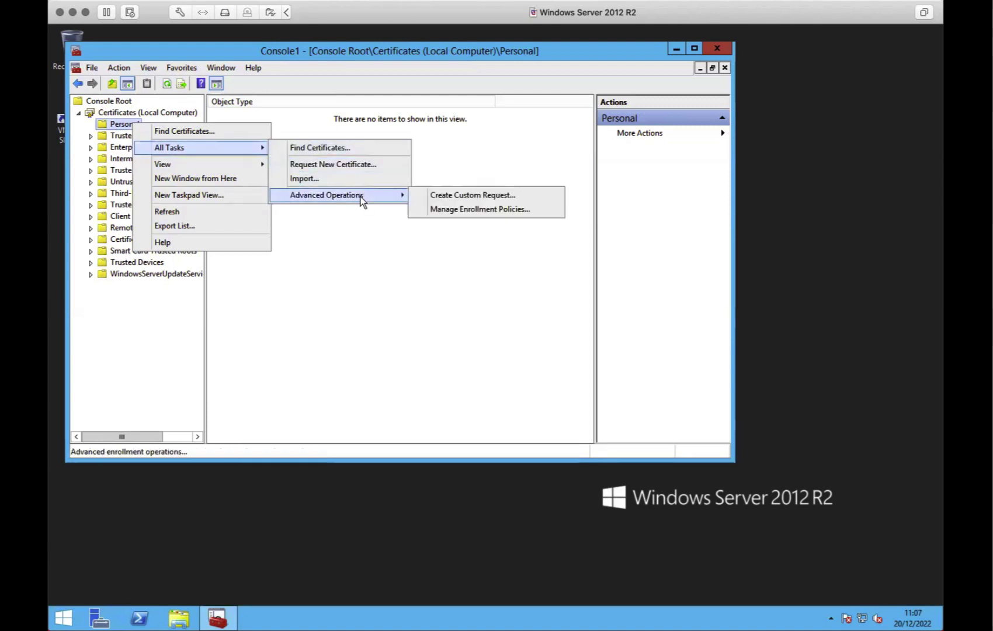
click(445, 196)
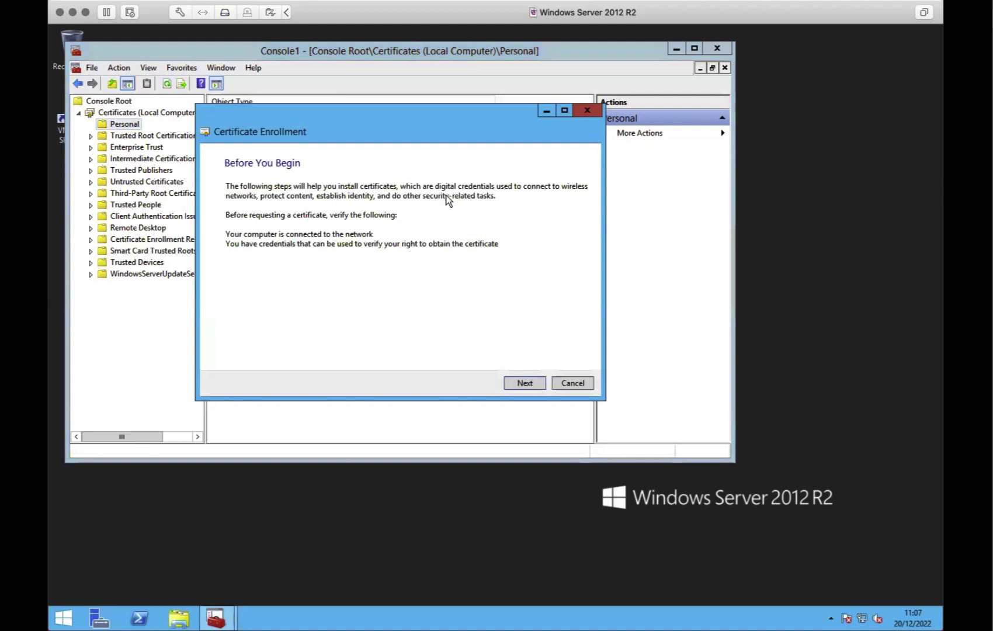
Choose to proceed without an enrollment policy in the enrollment wizard
click(525, 383)
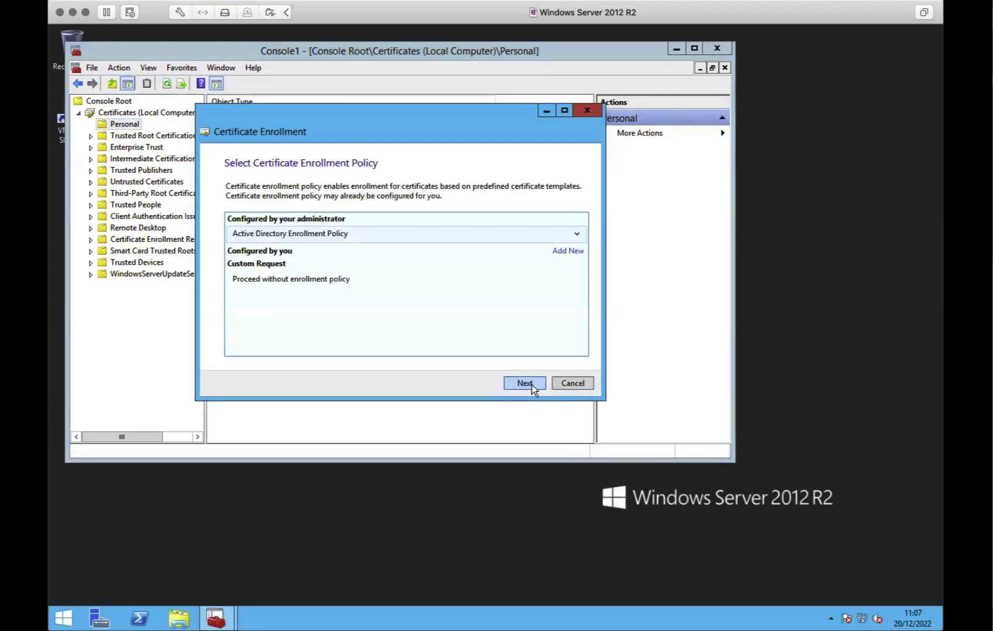
click(577, 233)
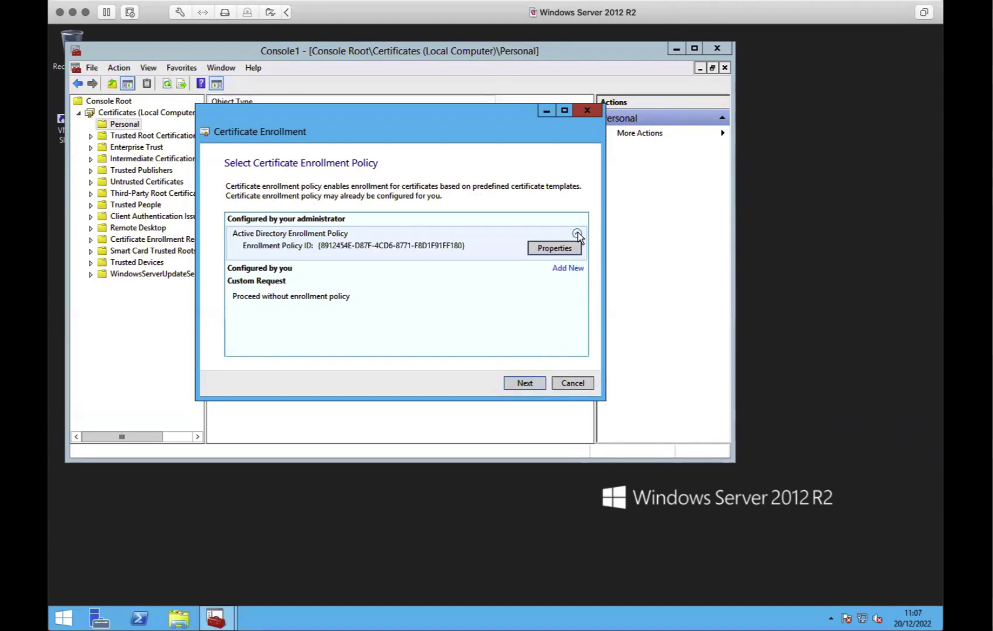
click(309, 294)
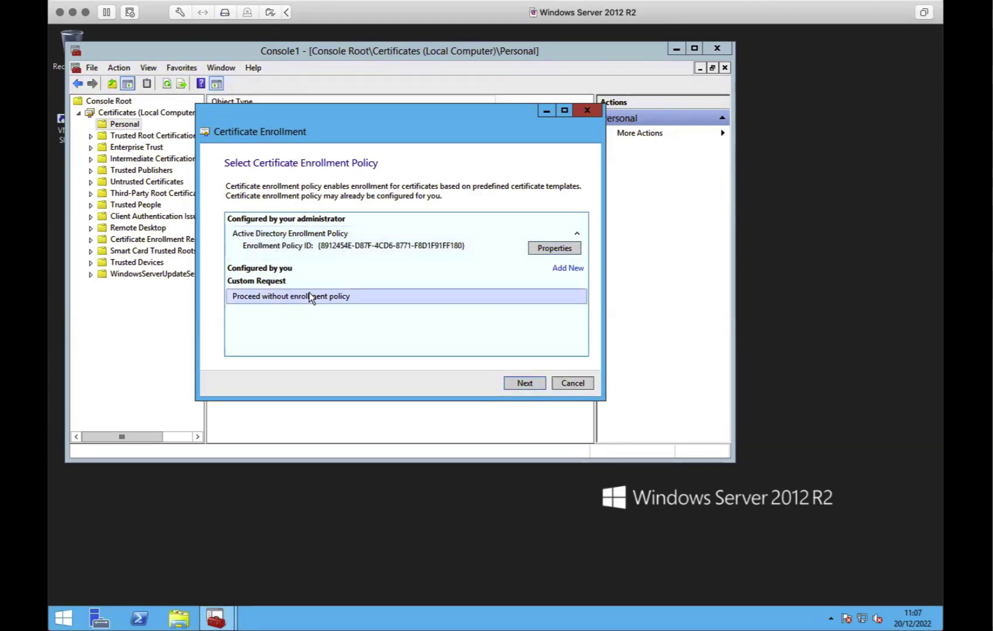
click(525, 383)
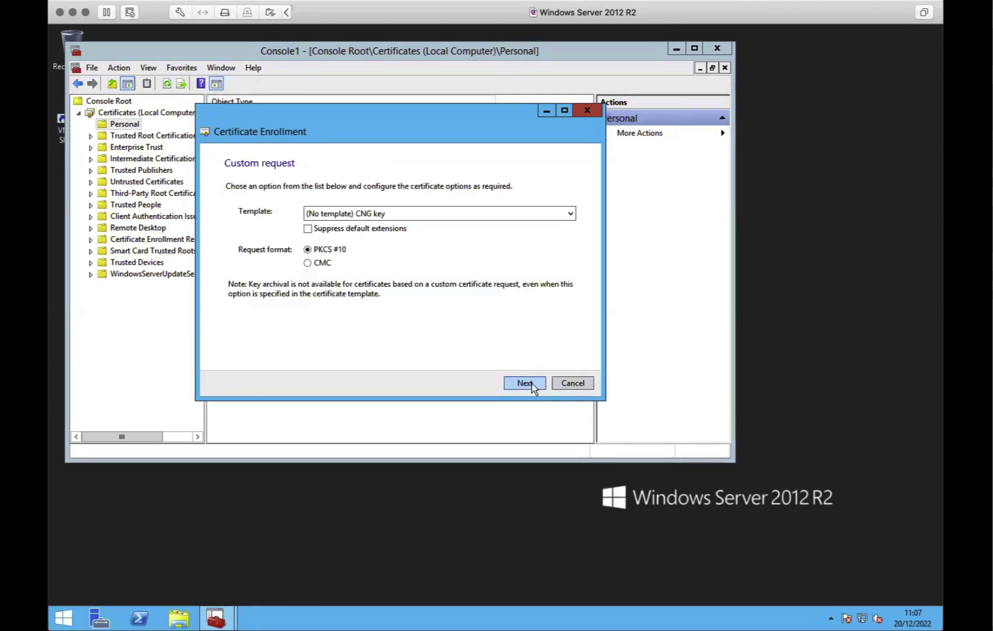
Keep the (No template) CNG key template with PKCS #10, then open the request's Properties
click(346, 213)
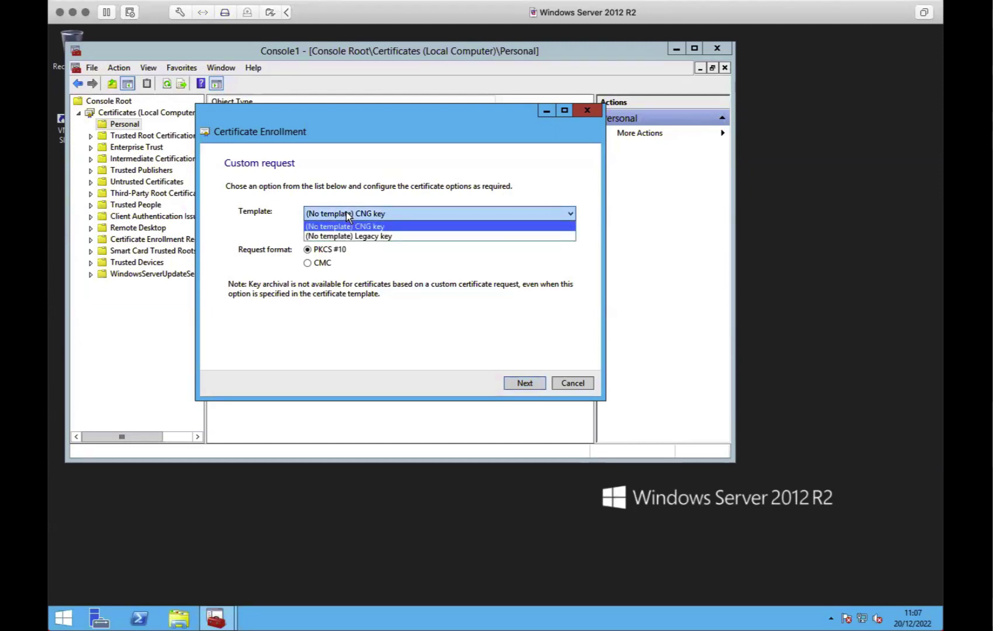
click(345, 226)
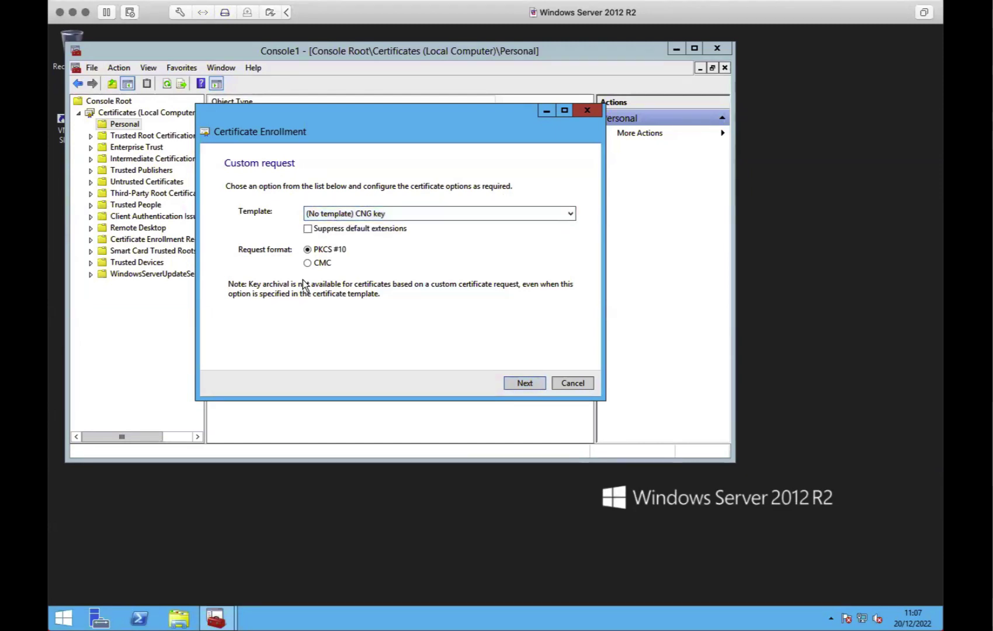
click(524, 383)
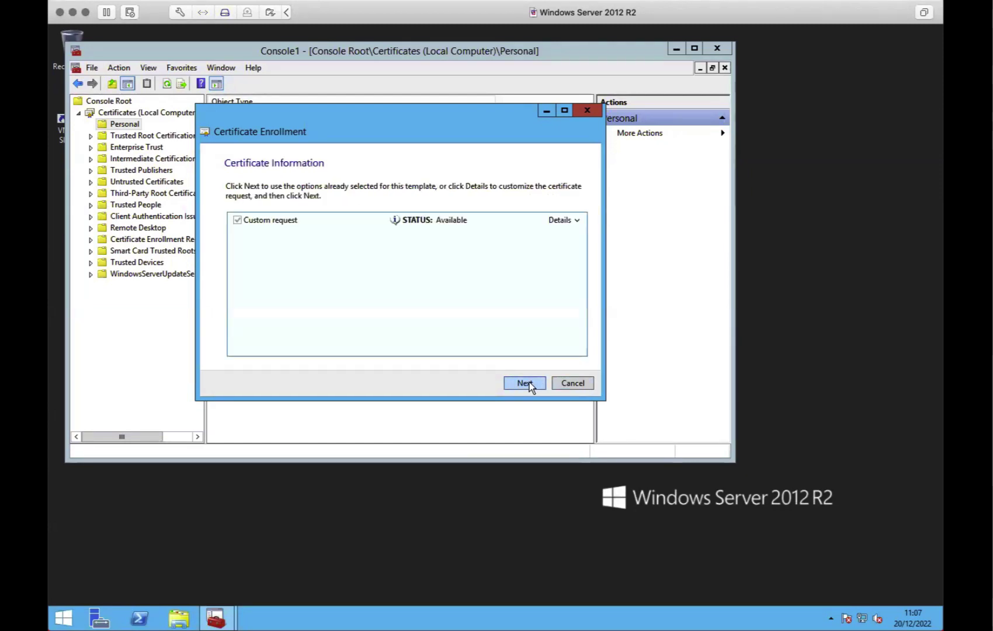
click(578, 220)
click(565, 279)
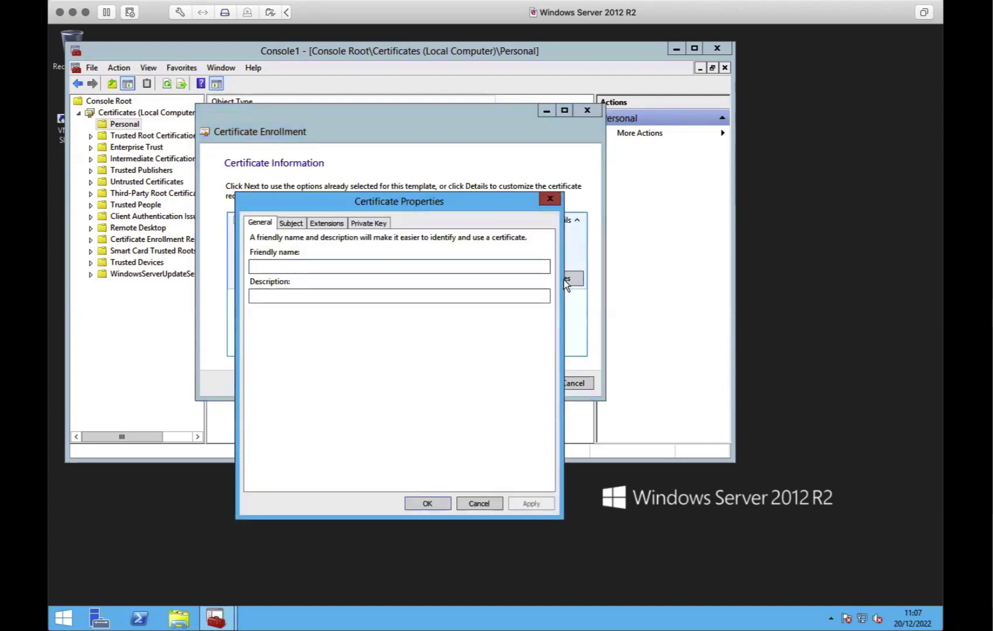
On the General tab, enter 'eduroam server' as both Friendly name and Description
text(e)
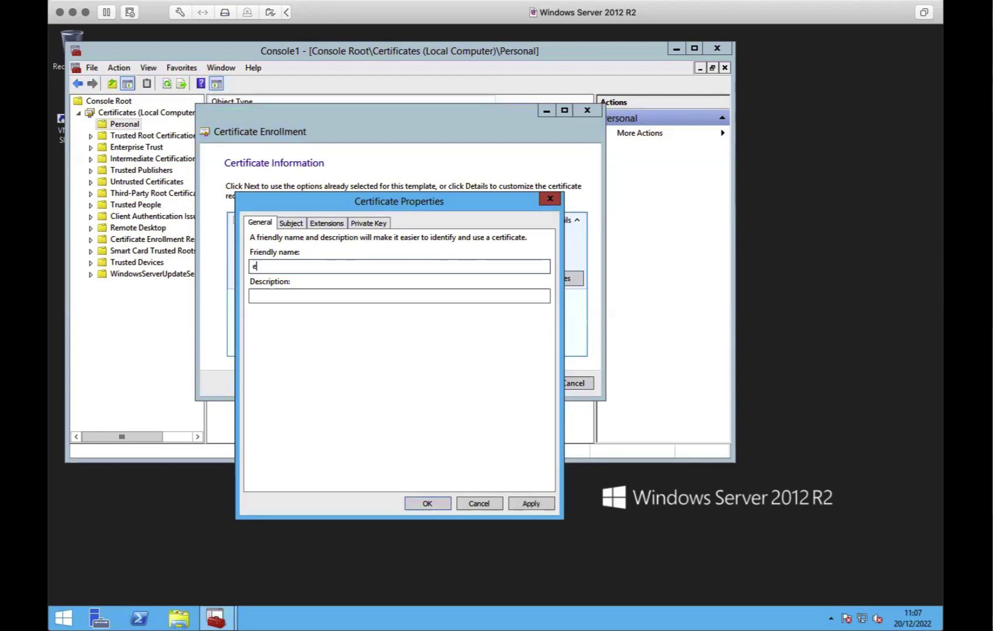
text(duroam support)
key(BackSpace)
key(BackSpace)
key(BackSpace)
key(BackSpace)
key(BackSpace)
key(BackSpace)
key(BackSpace)
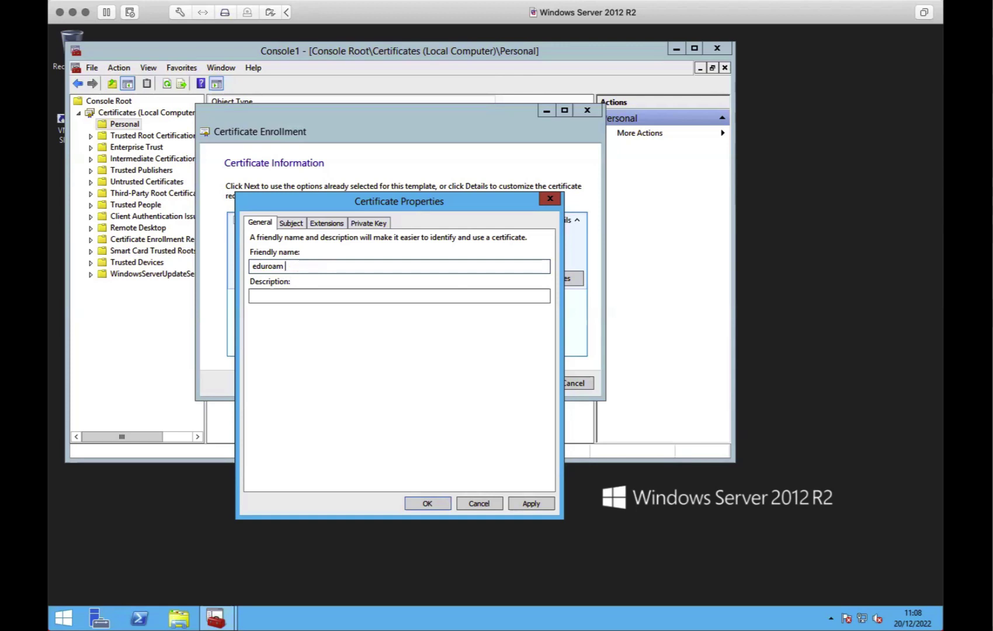
text(server)
key(Tab)
text(eduroam server)
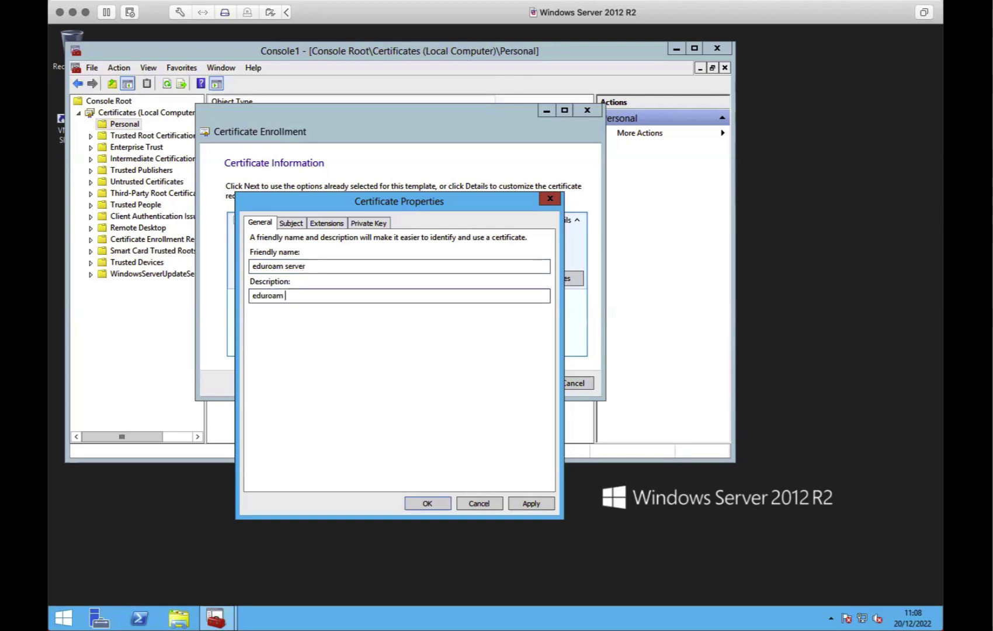
On the Subject tab, add Common name eduroam.domain.ac.uk to the subject
click(292, 223)
click(320, 324)
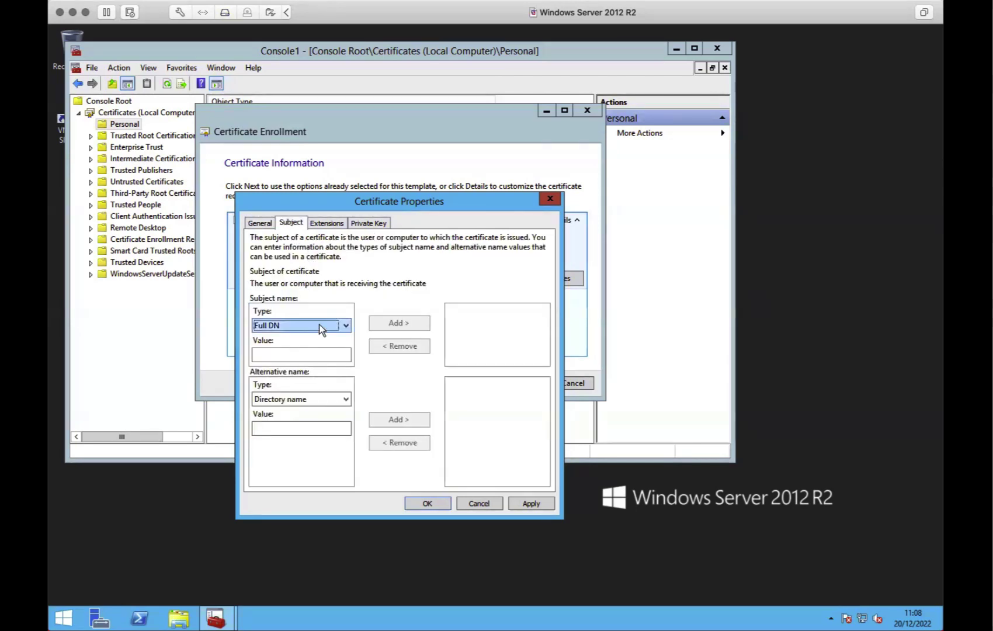
click(322, 354)
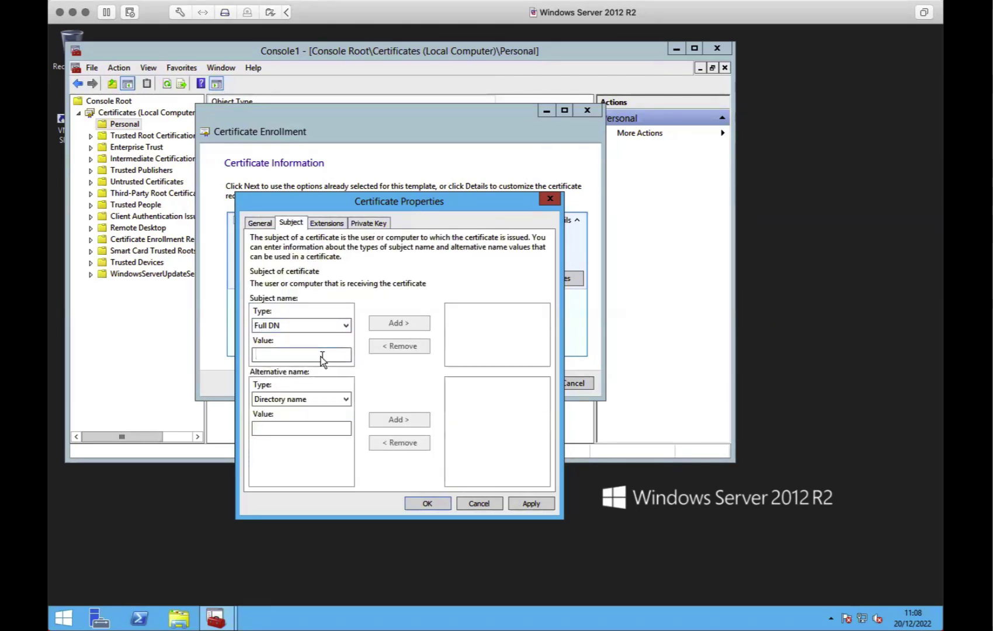
click(318, 326)
click(303, 346)
click(293, 355)
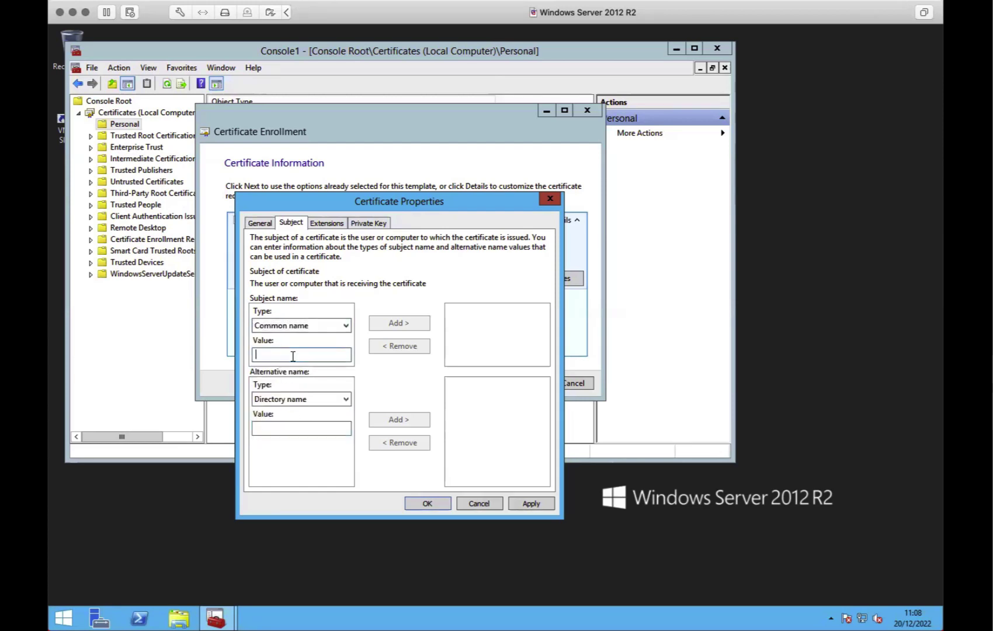
text(suppo)
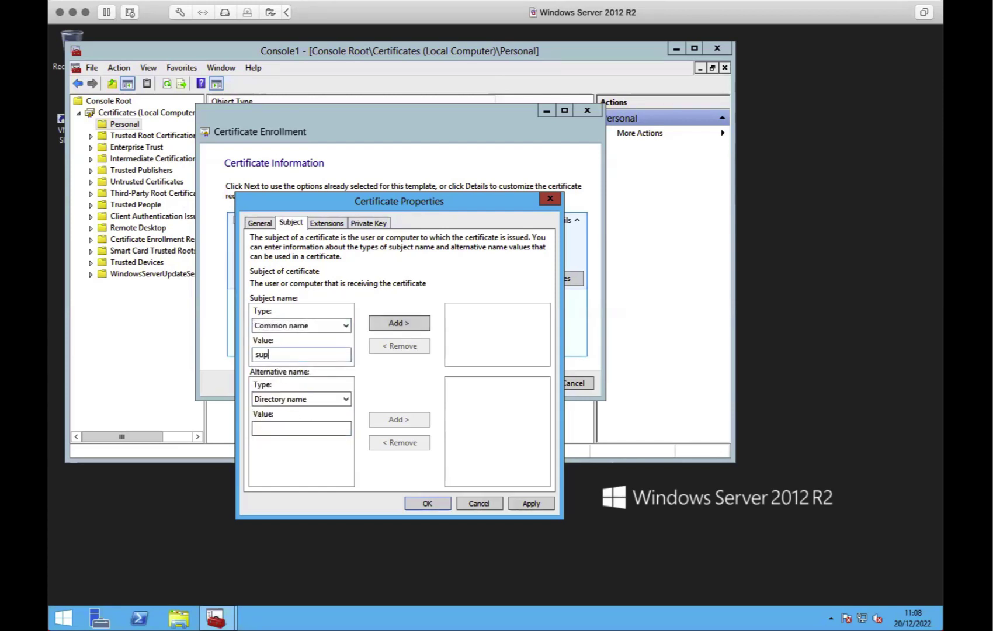
key(BackSpace)
key(BackSpace)
key(BackSpace)
key(BackSpace)
key(BackSpace)
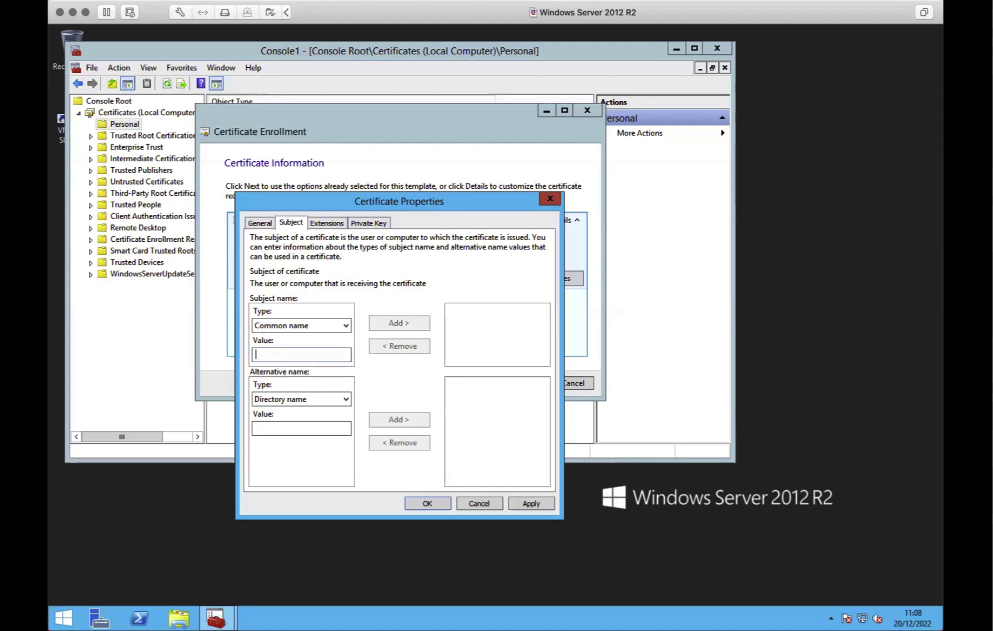
text(eduroam.)
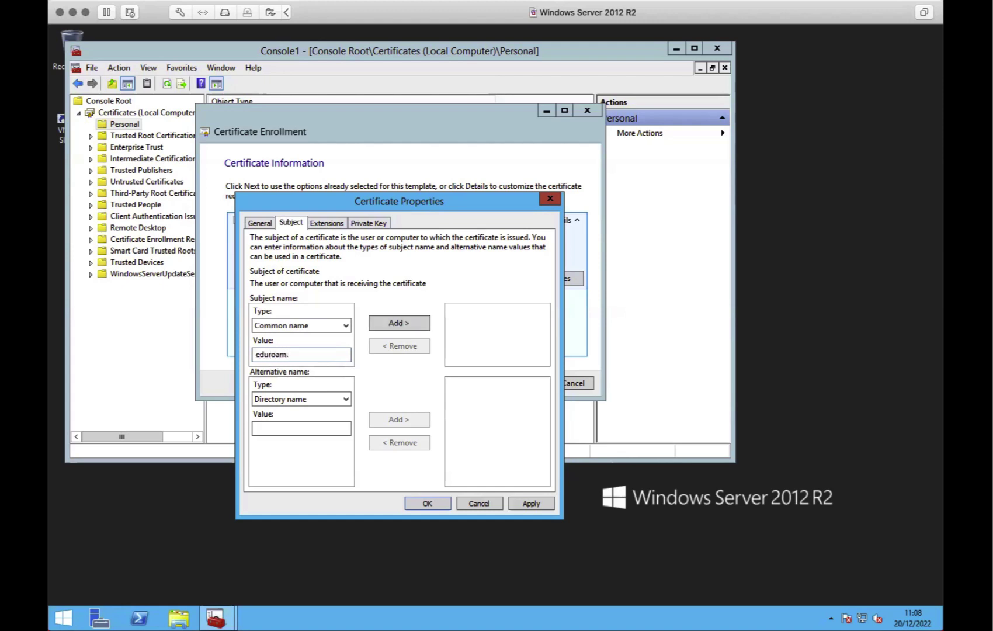
text(domain.ac.uk)
click(403, 323)
Add Country GB and Organization TestAcademy to the subject name
click(323, 325)
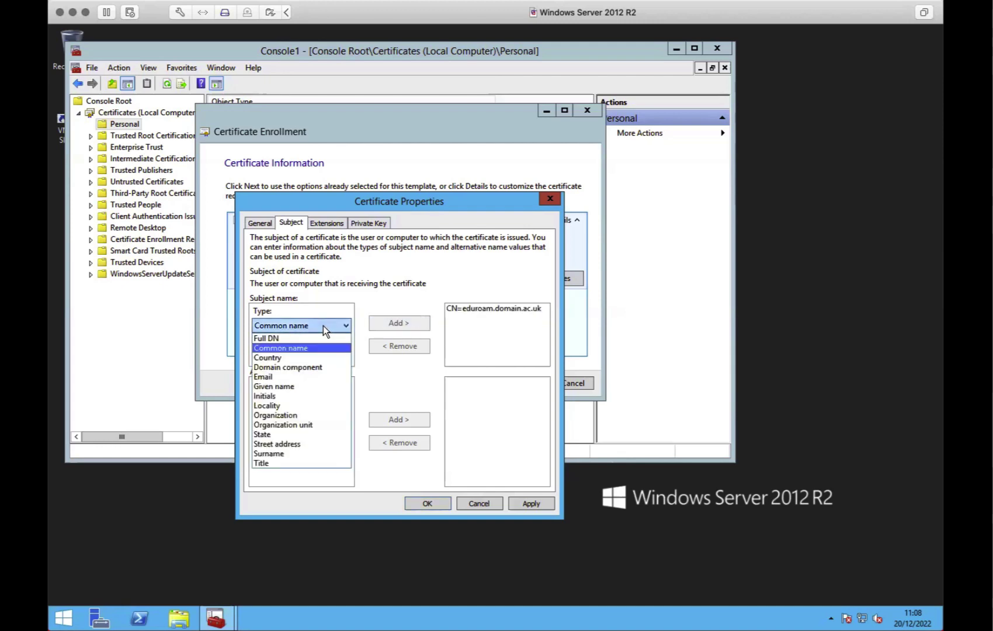
click(298, 358)
click(306, 354)
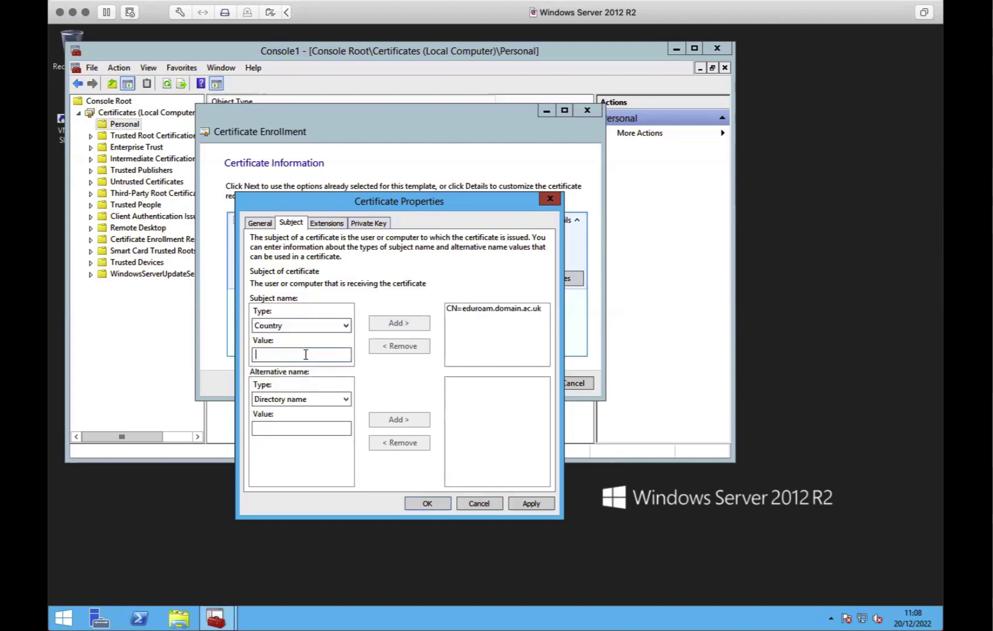
text(GB)
click(391, 326)
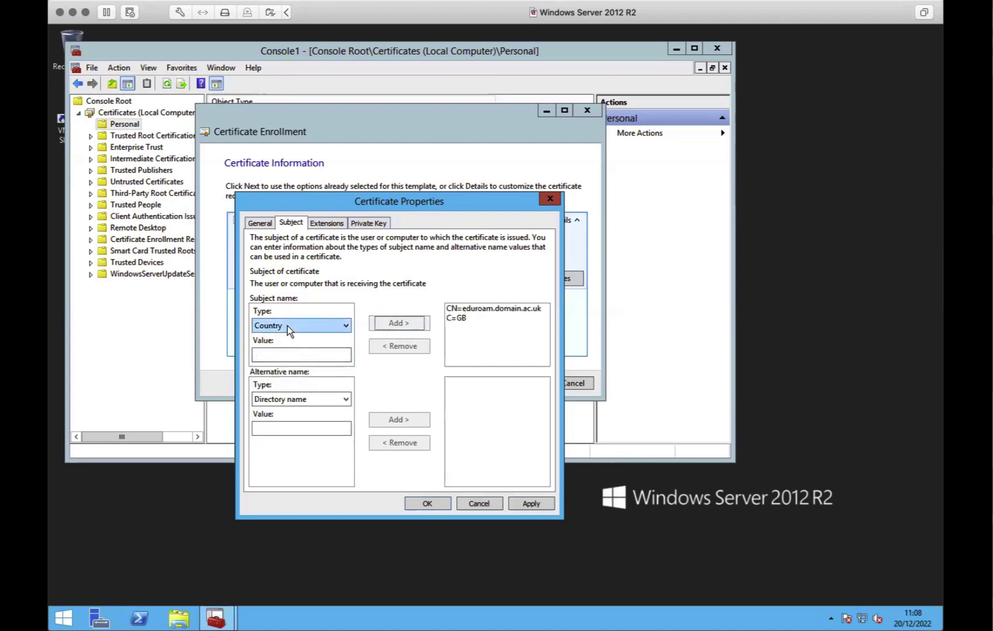
click(287, 325)
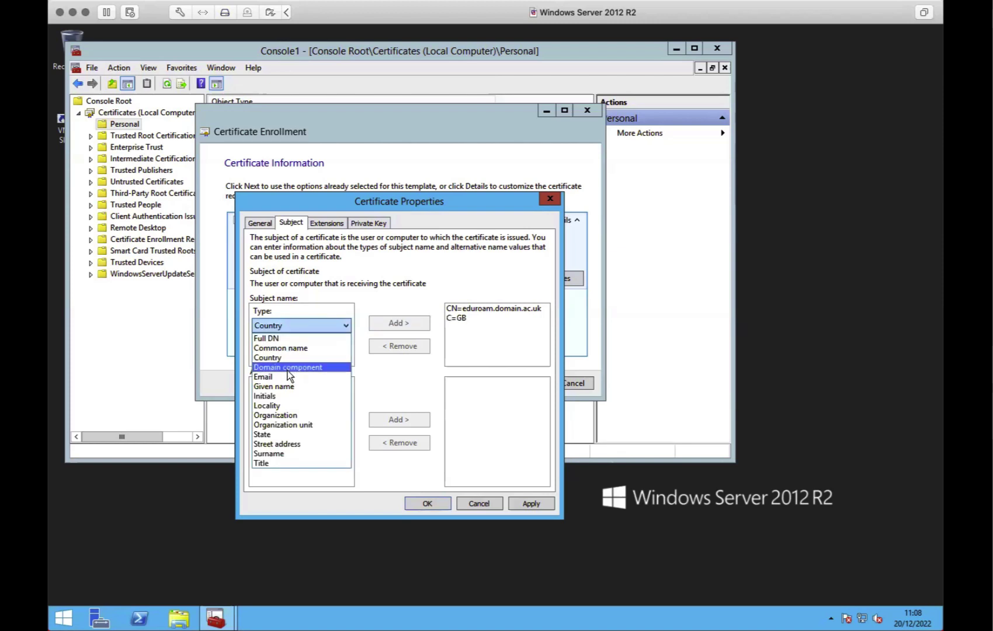
click(300, 415)
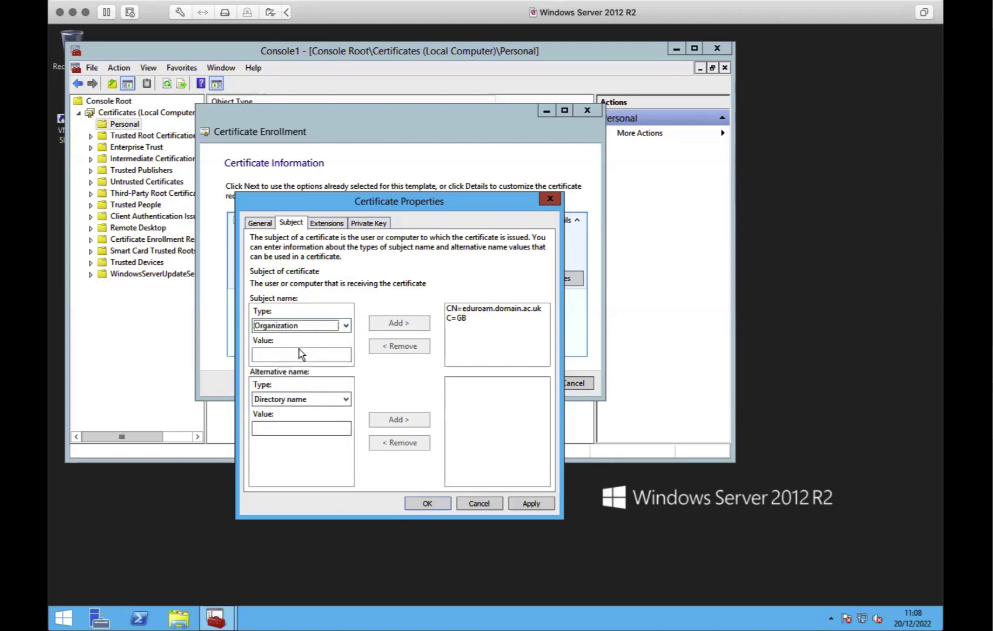
click(299, 354)
text(Test)
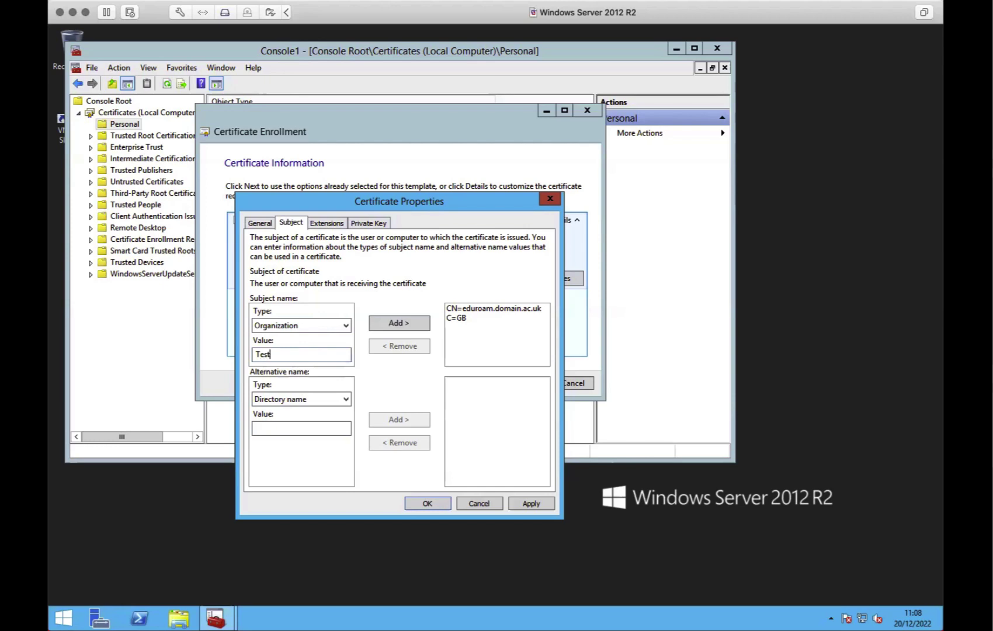
text(Academy)
click(381, 324)
Add the support e-mail address as the subject's Email value
click(307, 328)
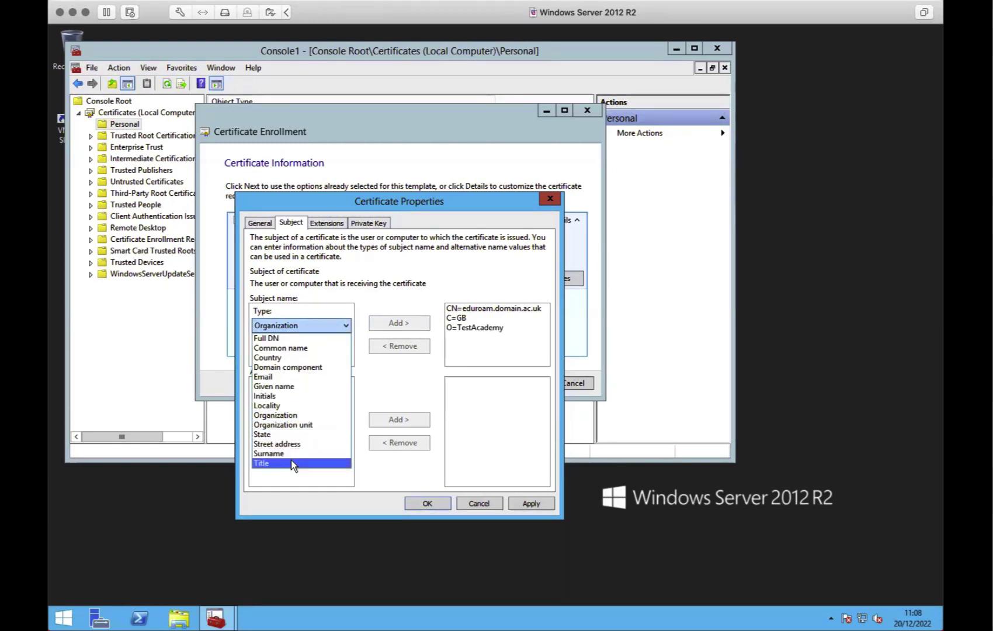
click(319, 377)
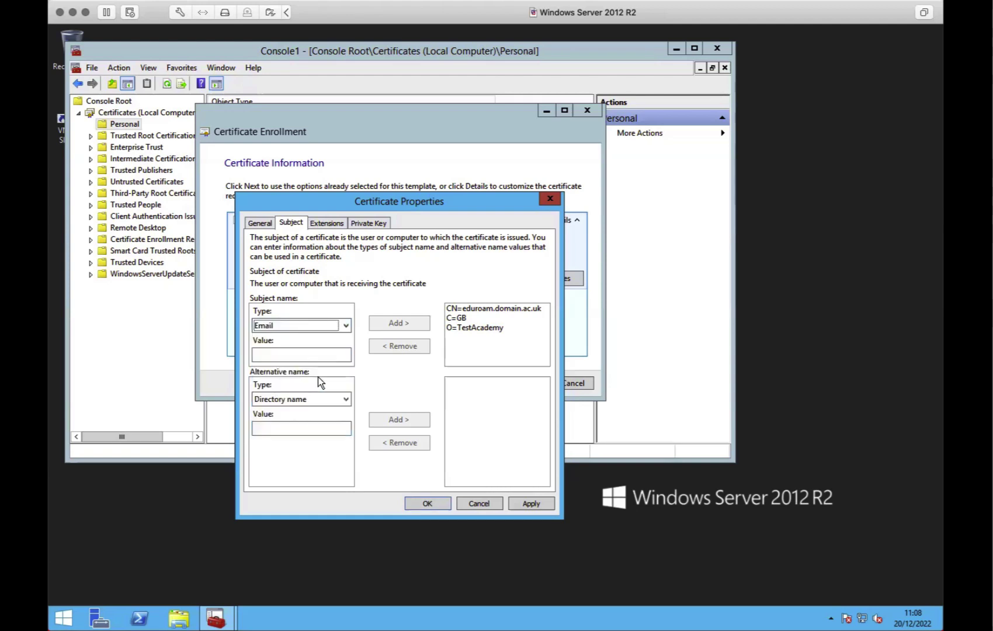
click(297, 354)
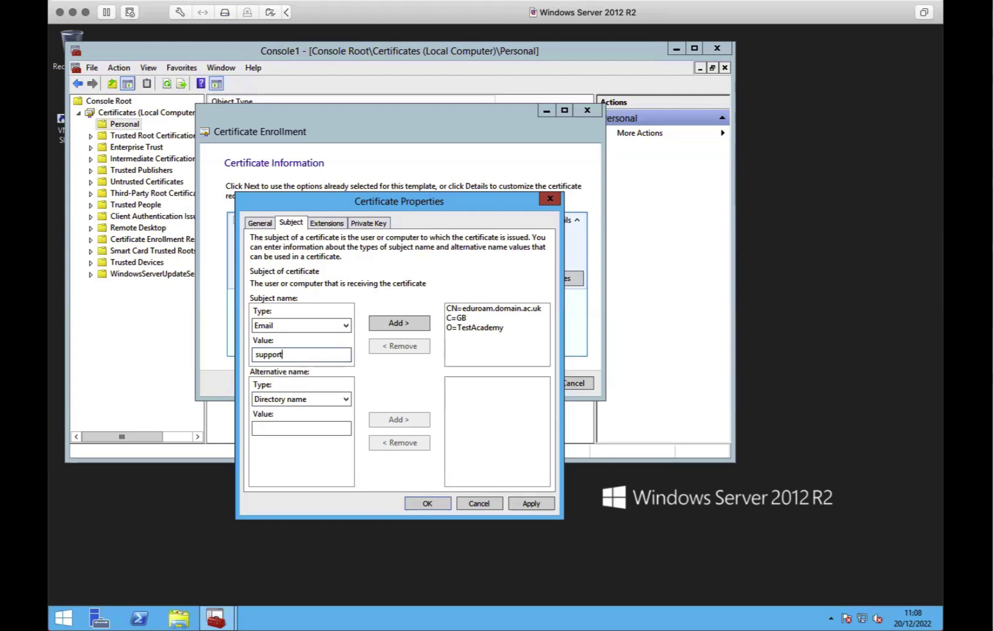
click(392, 325)
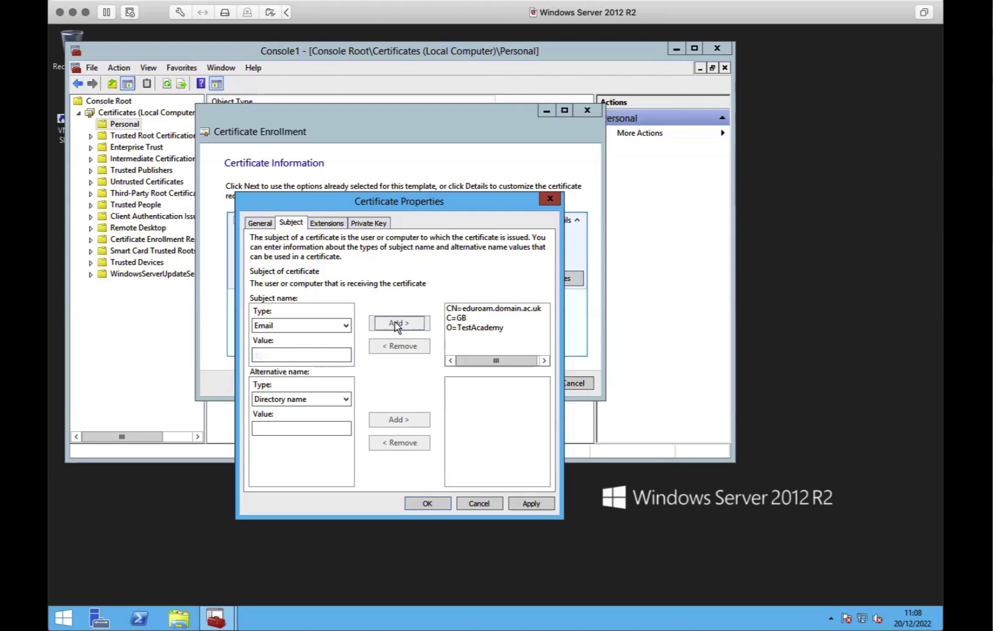
Add eduroam.domain.ac.uk as a DNS alternative name
click(289, 398)
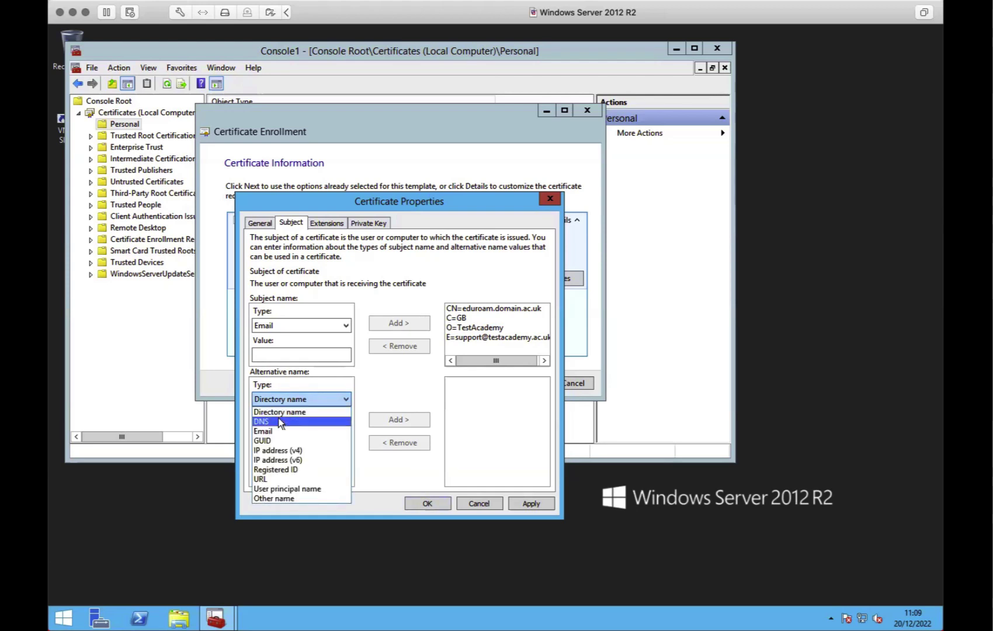
click(279, 422)
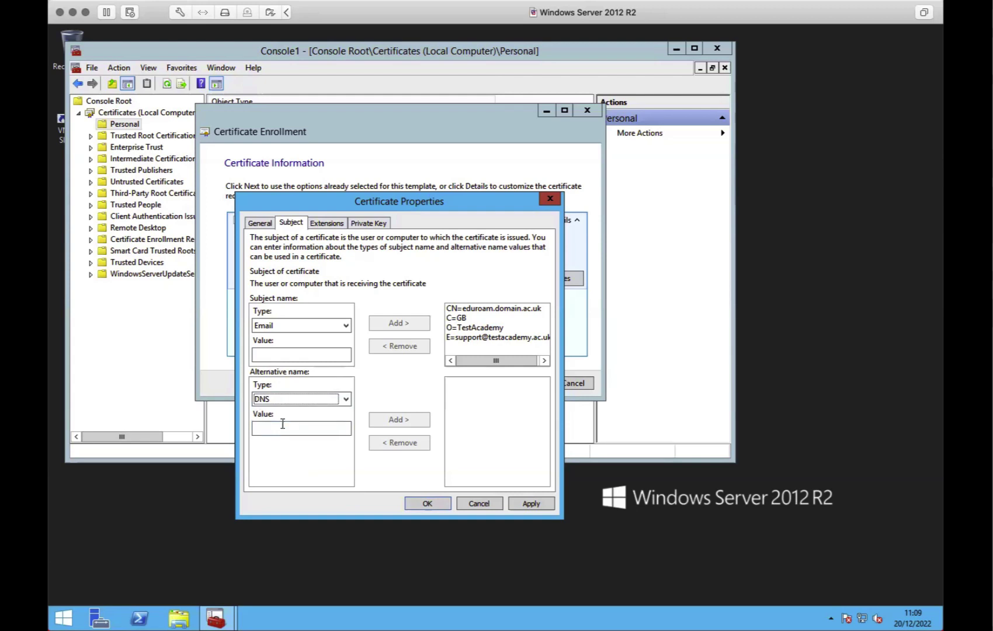
click(284, 429)
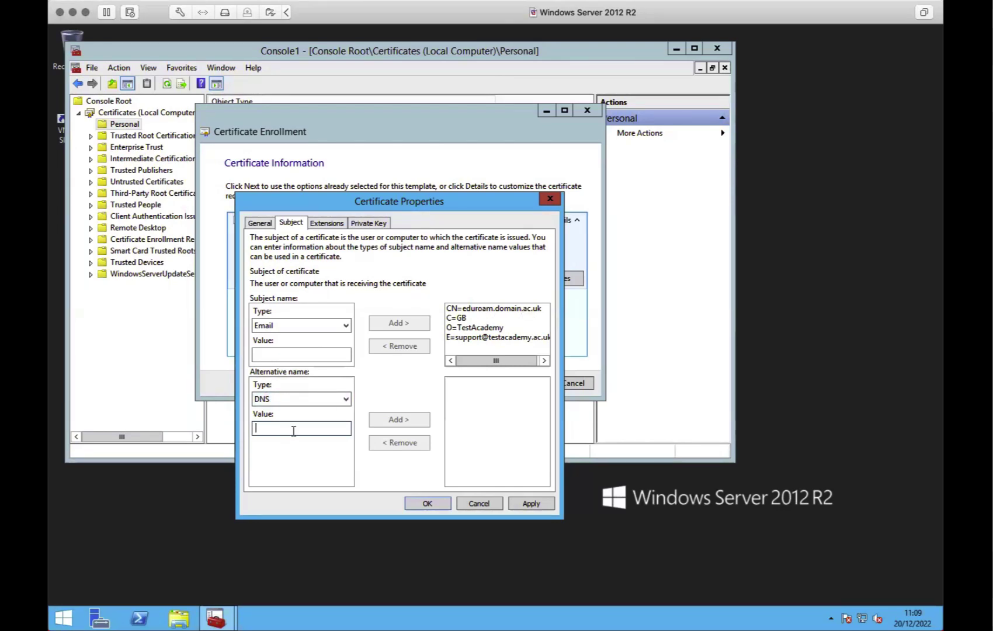
text(eduroam)
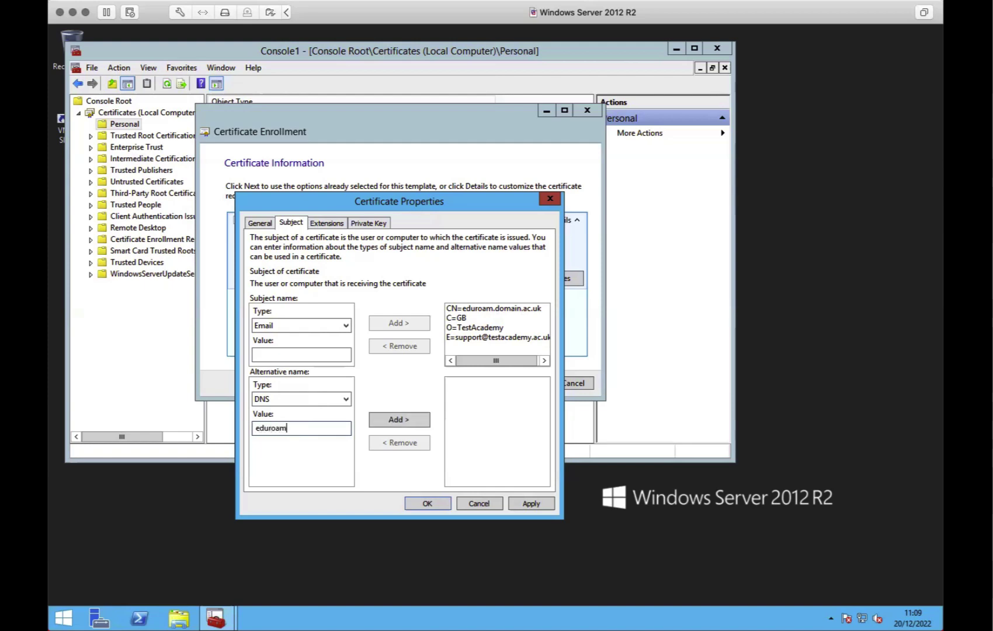
text(.domain.ac.uk)
click(417, 420)
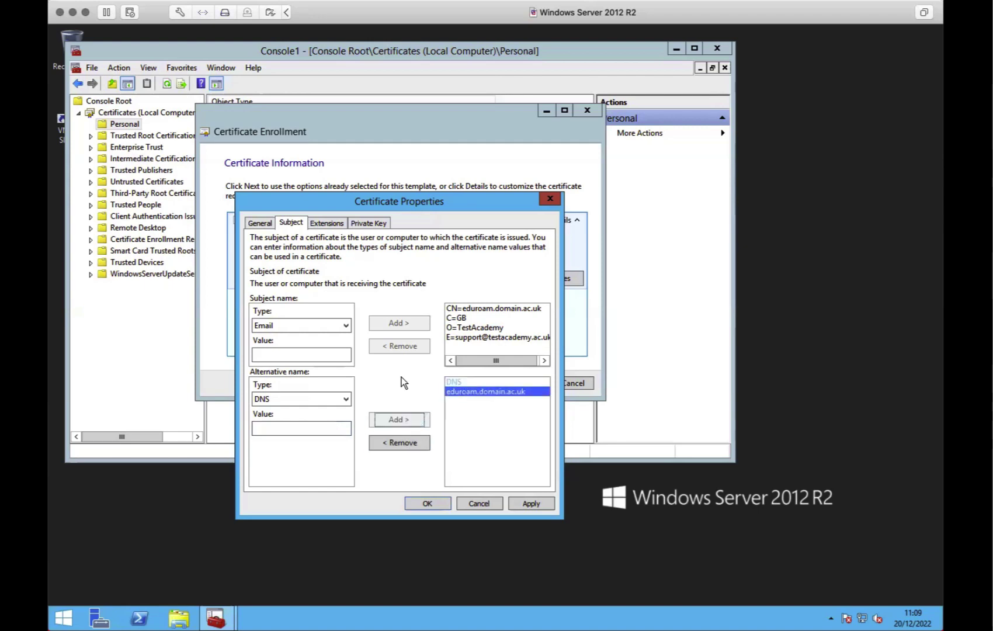
click(329, 224)
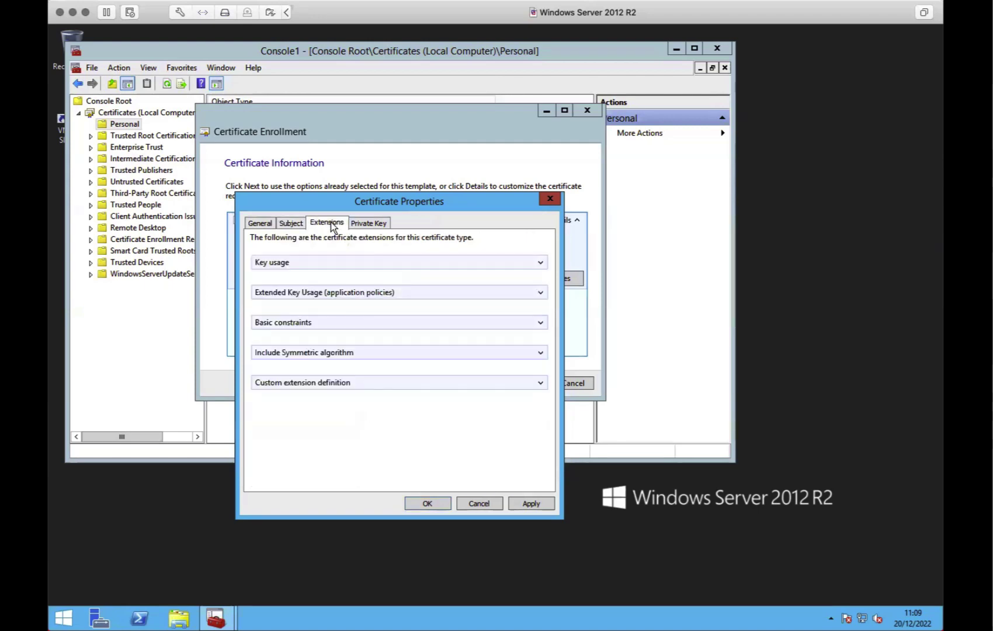
Add Server Authentication under Extended Key Usage, then expand Basic constraints
click(541, 293)
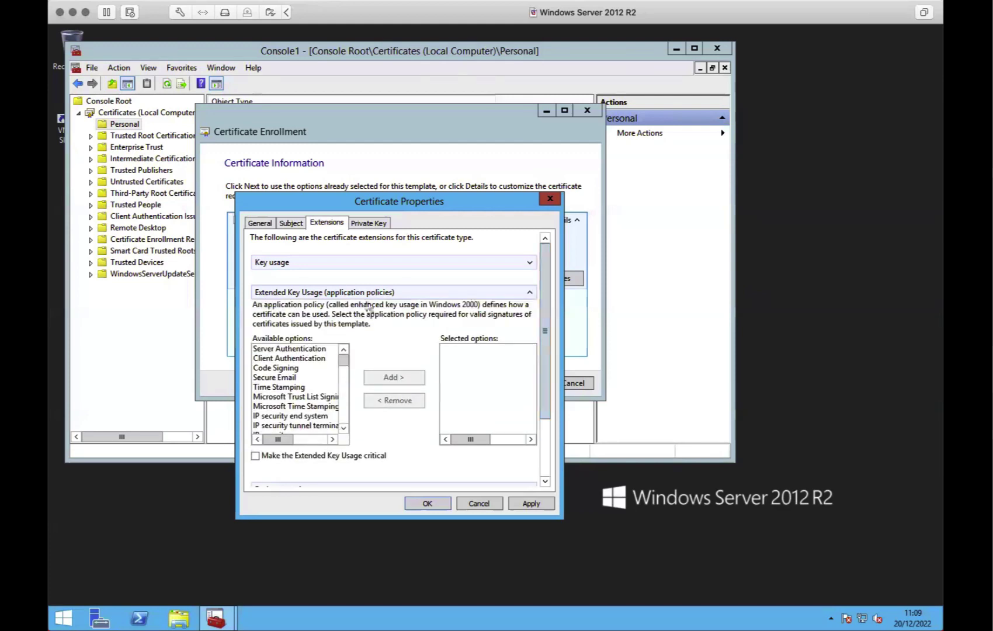
click(303, 349)
click(384, 378)
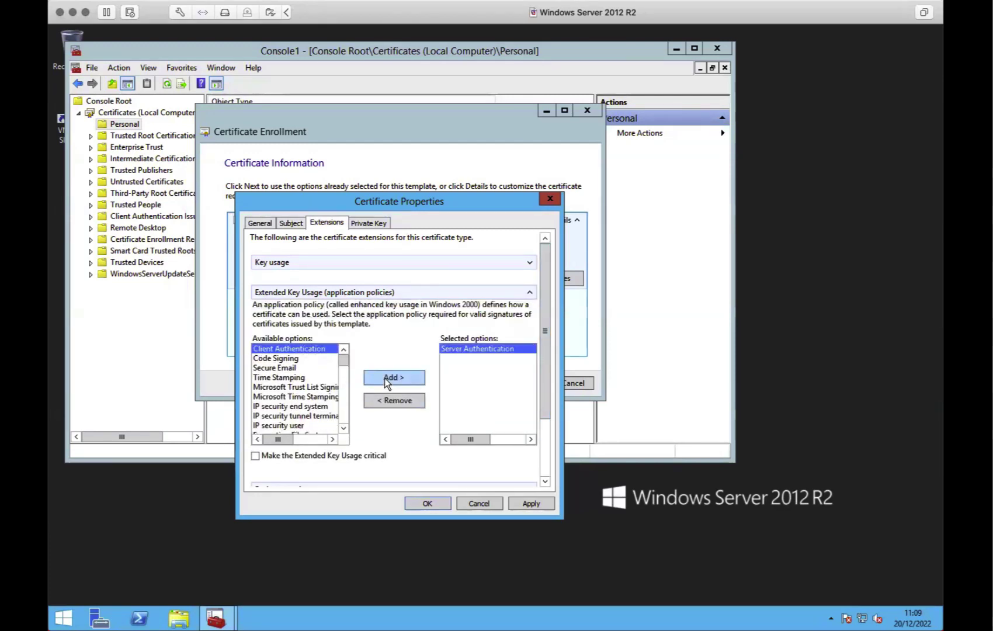
click(529, 292)
click(539, 322)
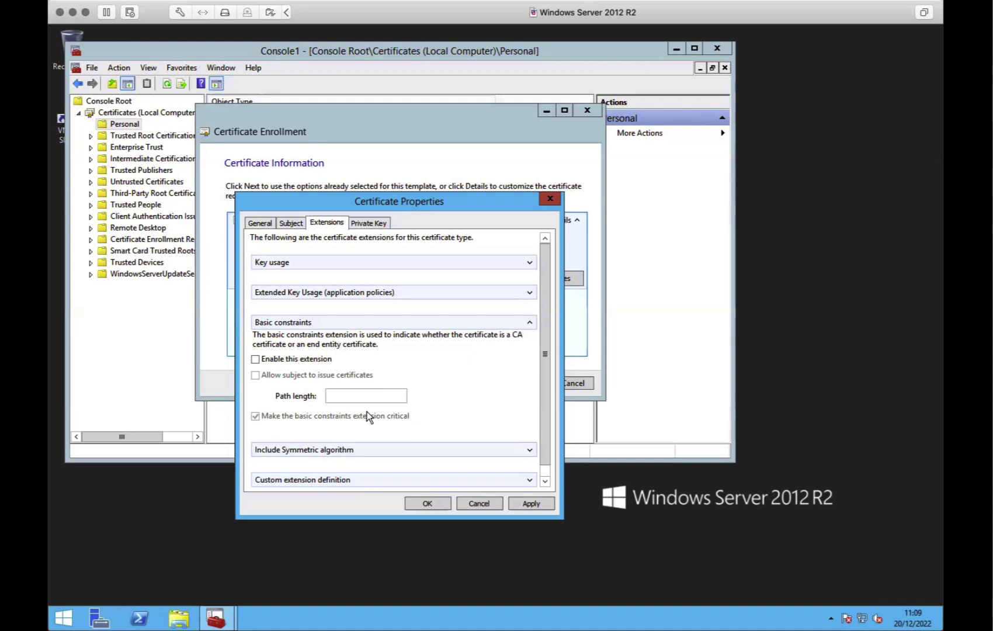
scroll(455, 423, down, 1)
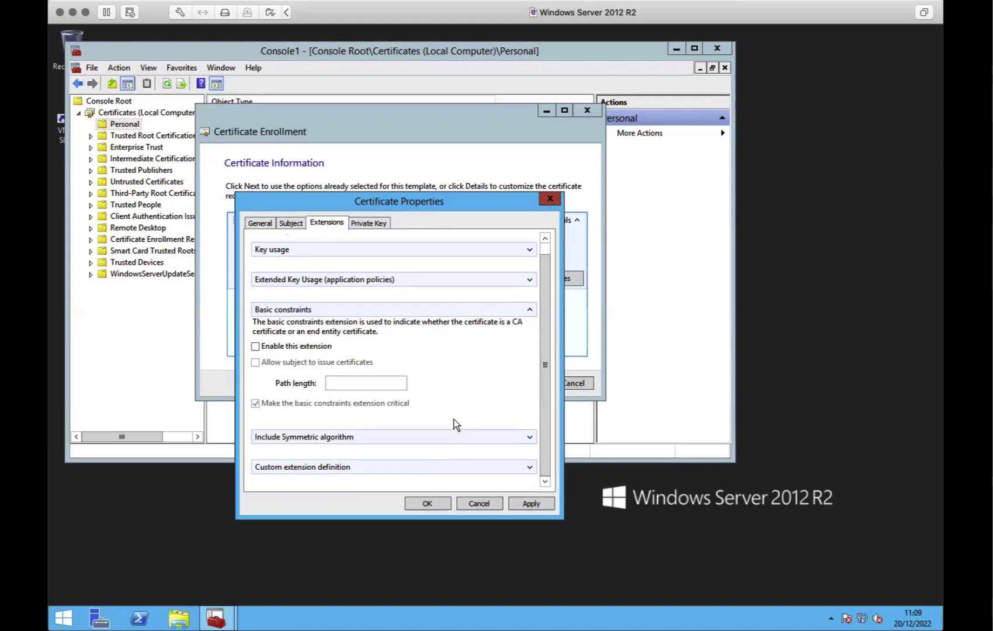
On the Private Key tab, set key size 4096 and make the private key exportable
click(364, 224)
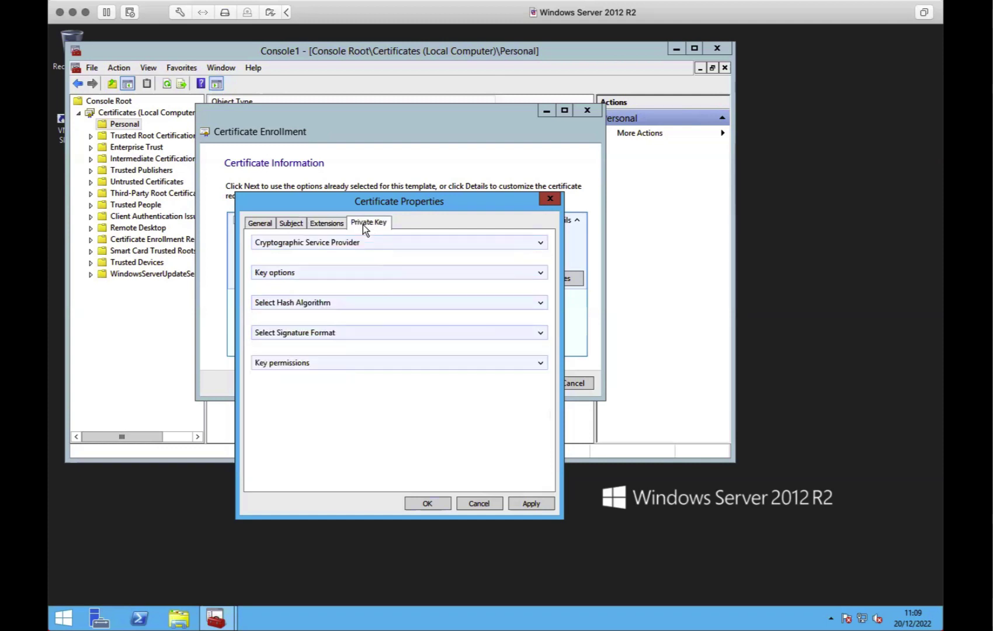
click(541, 242)
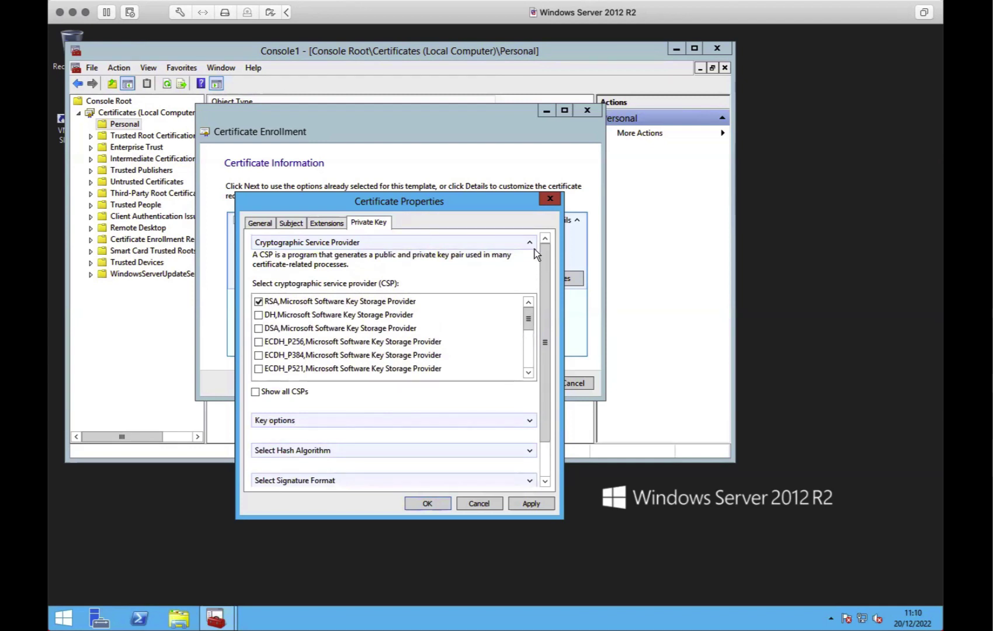
click(529, 242)
click(538, 272)
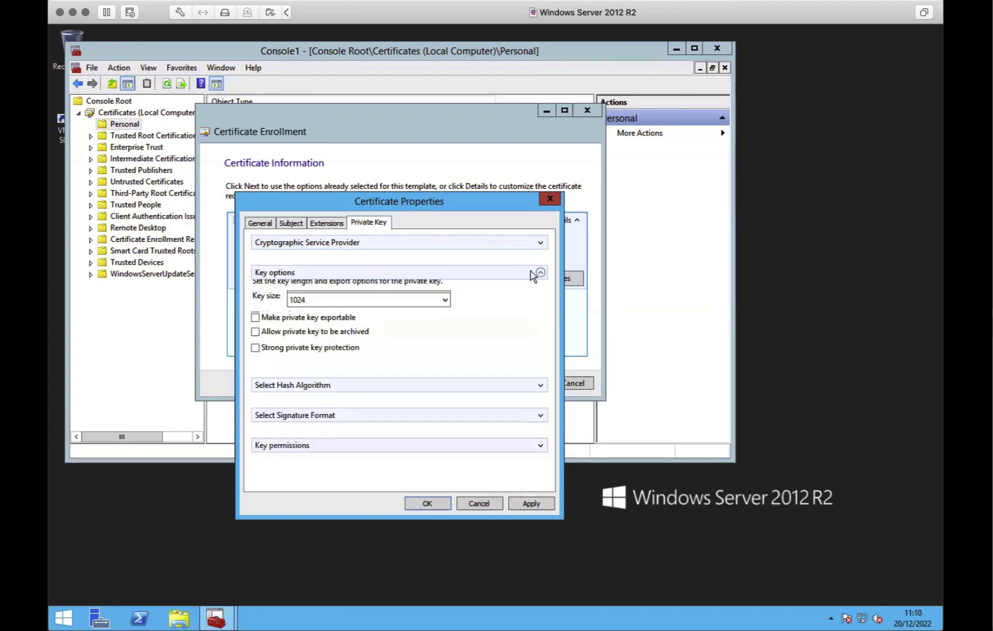
click(324, 305)
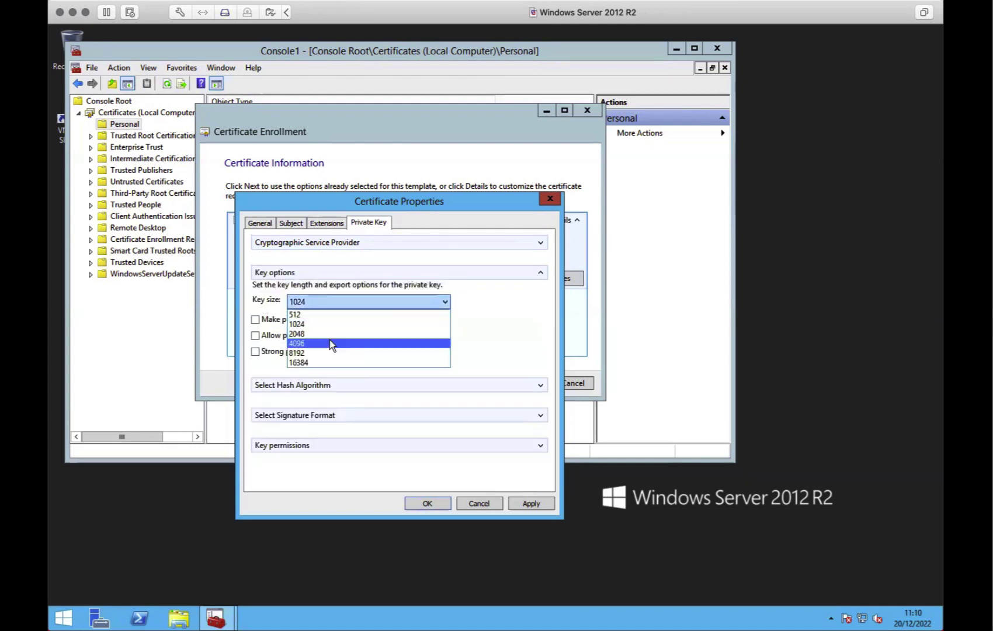
click(330, 343)
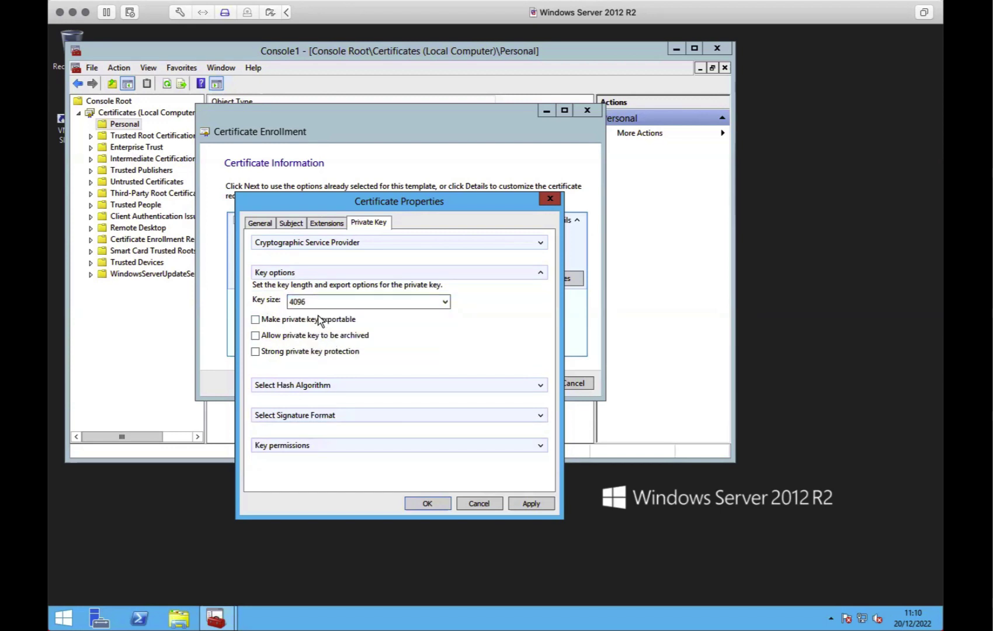
click(320, 323)
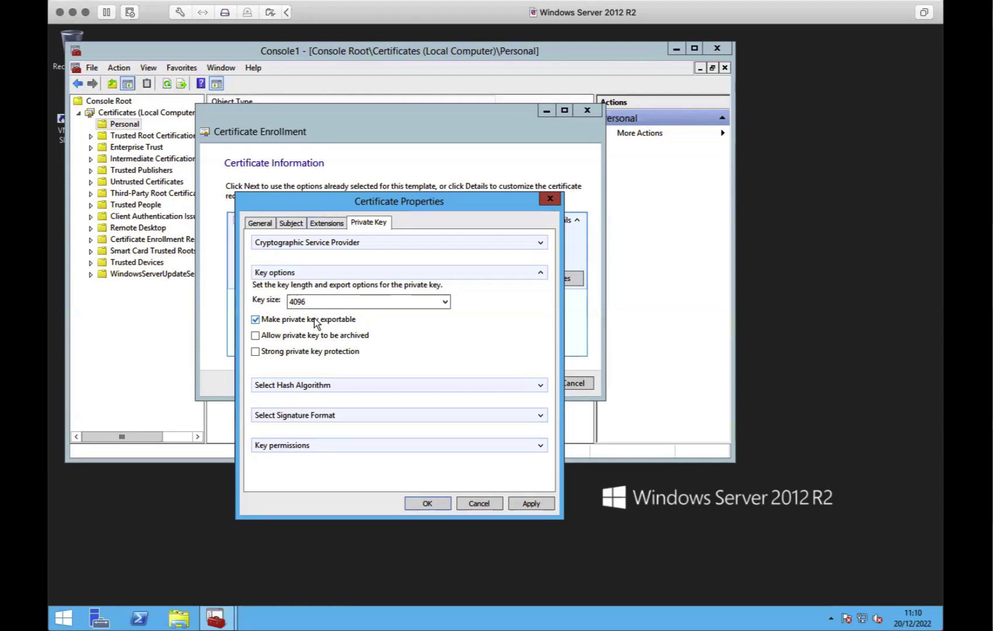
Select sha384 as the hash algorithm and apply the certificate properties
click(540, 385)
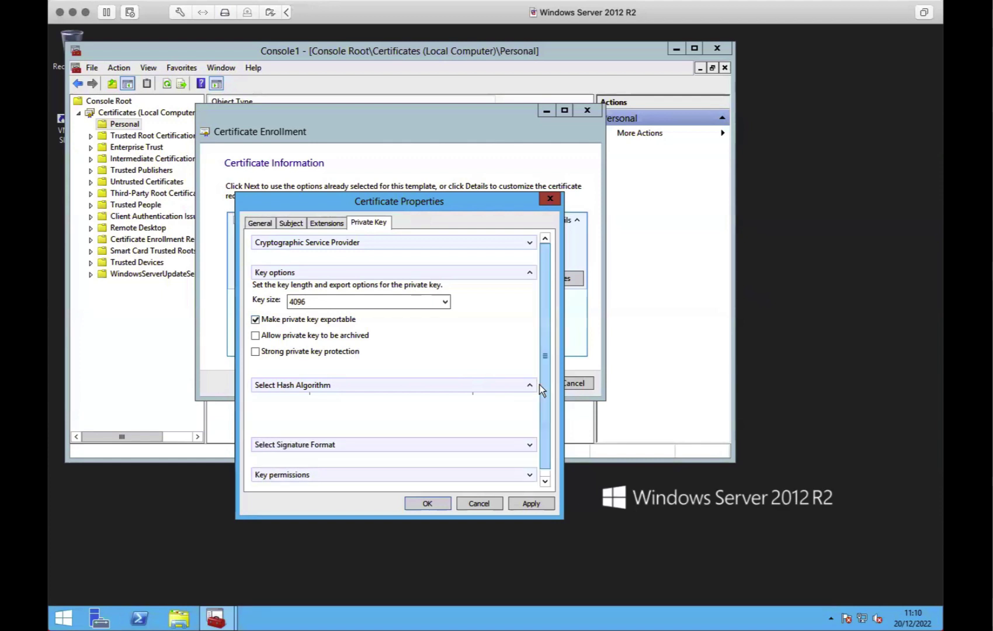
click(381, 413)
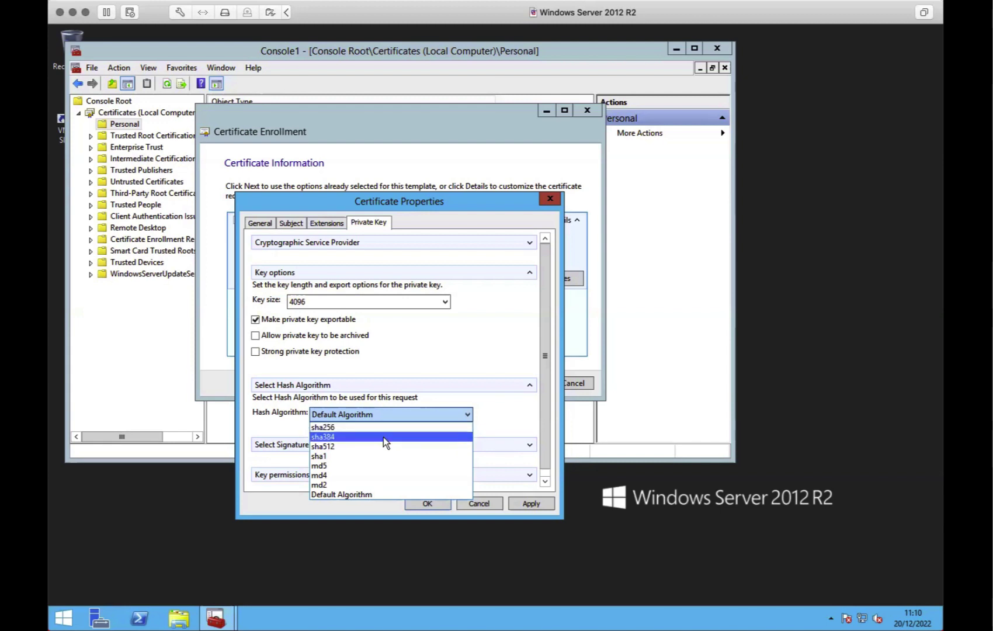
click(383, 437)
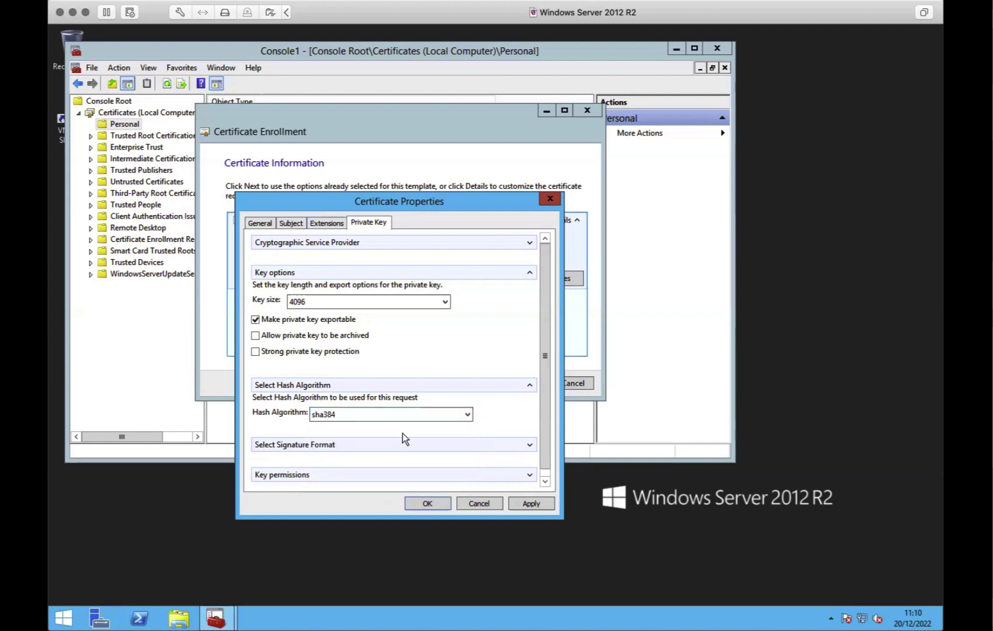
click(545, 480)
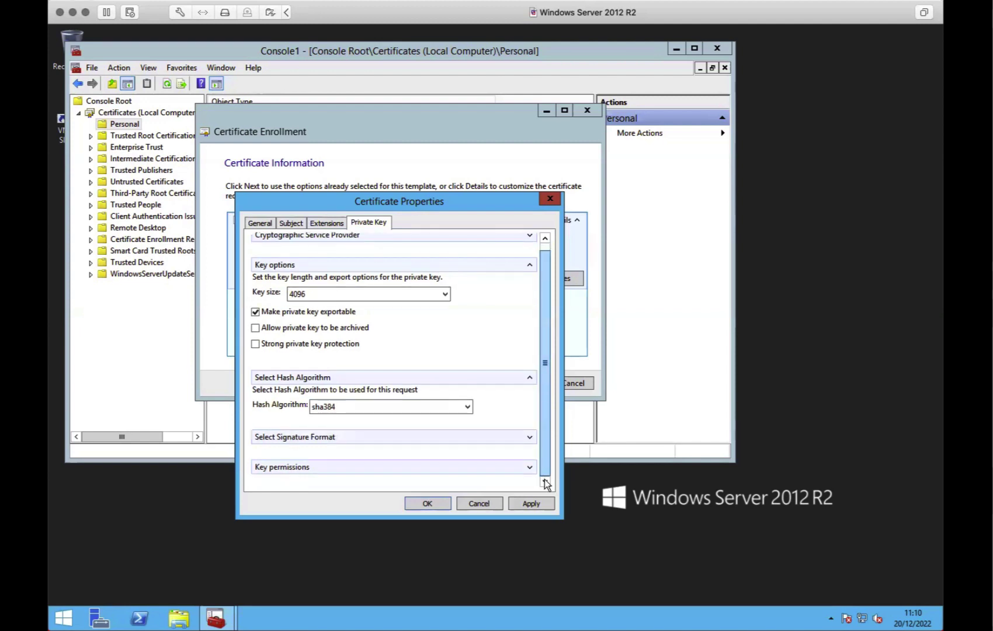
click(530, 437)
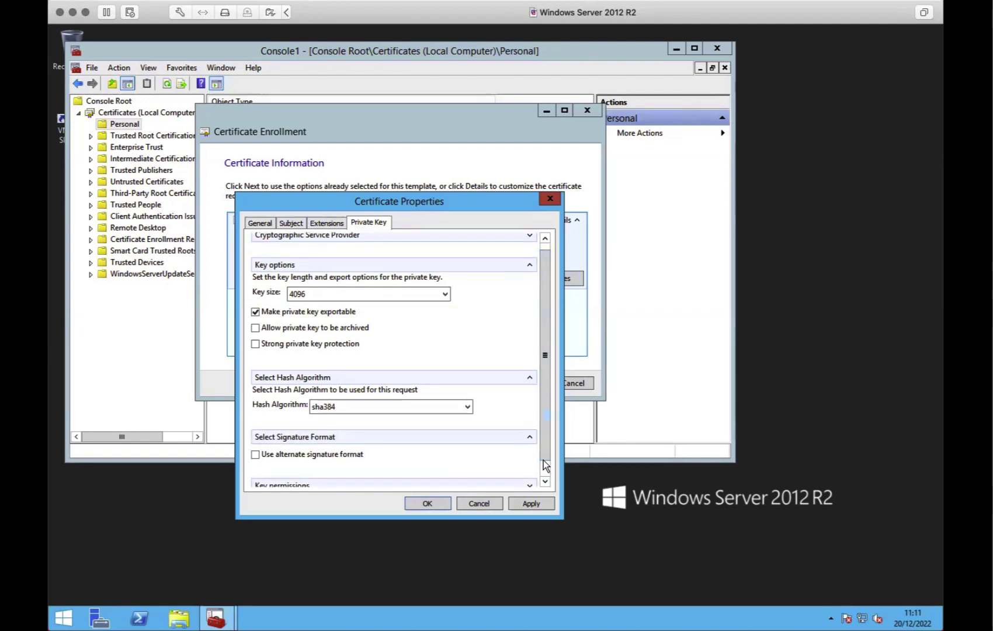
click(545, 481)
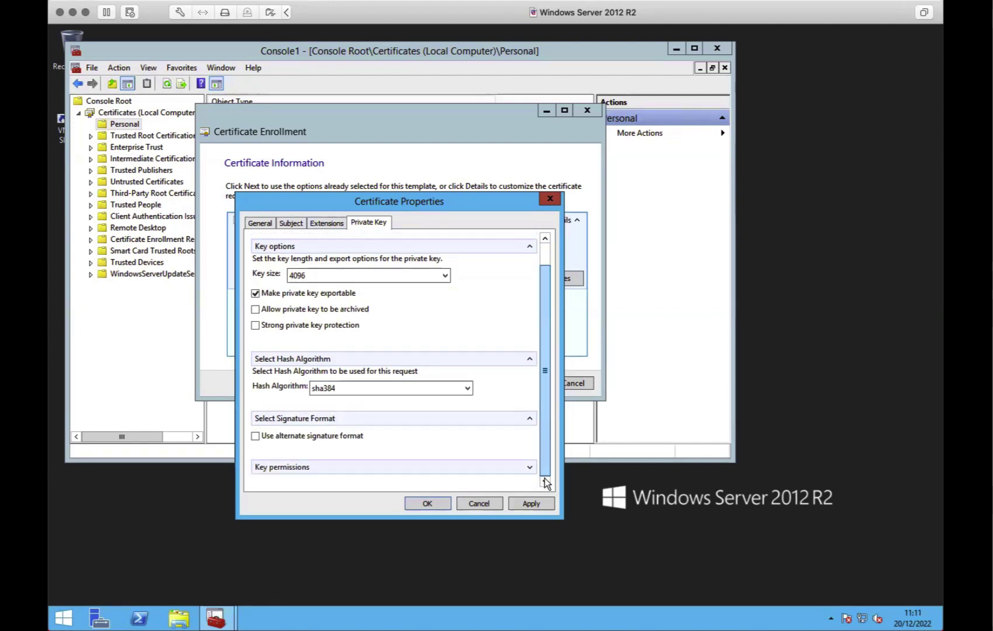
click(427, 503)
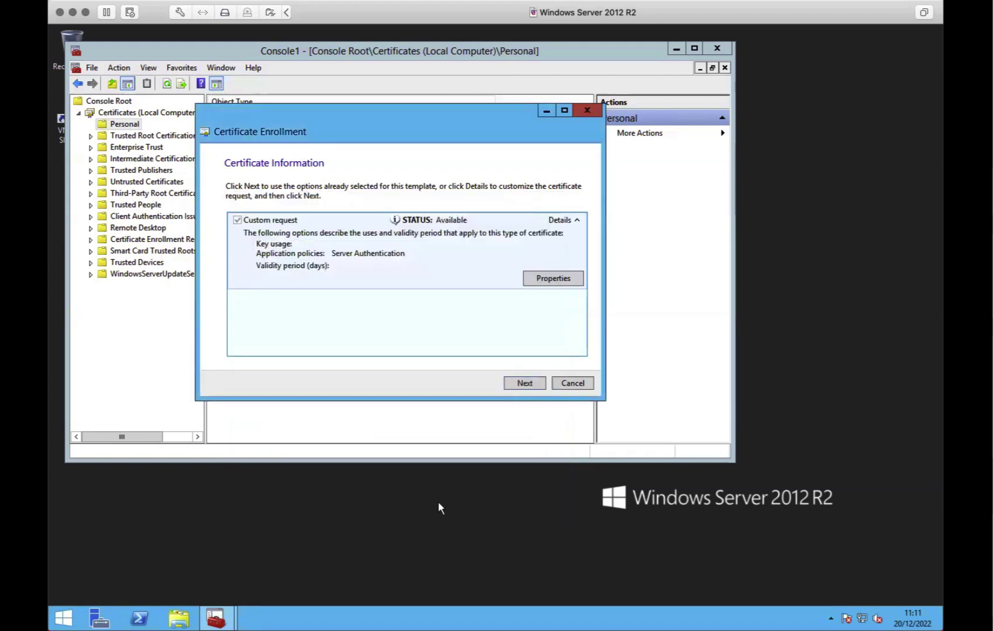
Save the request as Base 64, overwriting Z:\VMWare-Share\eduroam-server.req, and finish the wizard
click(524, 383)
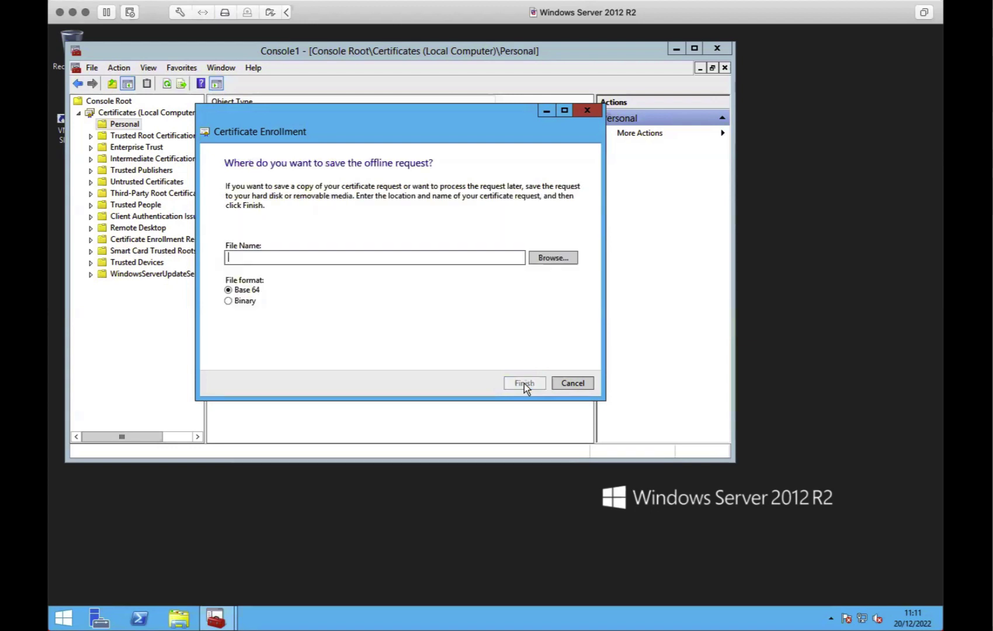
click(554, 258)
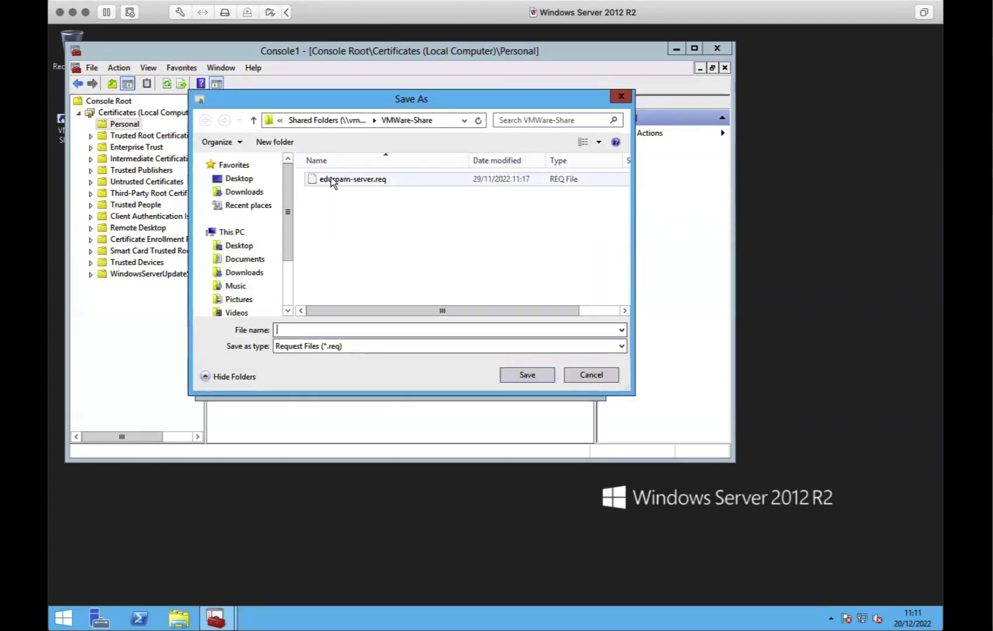
click(331, 179)
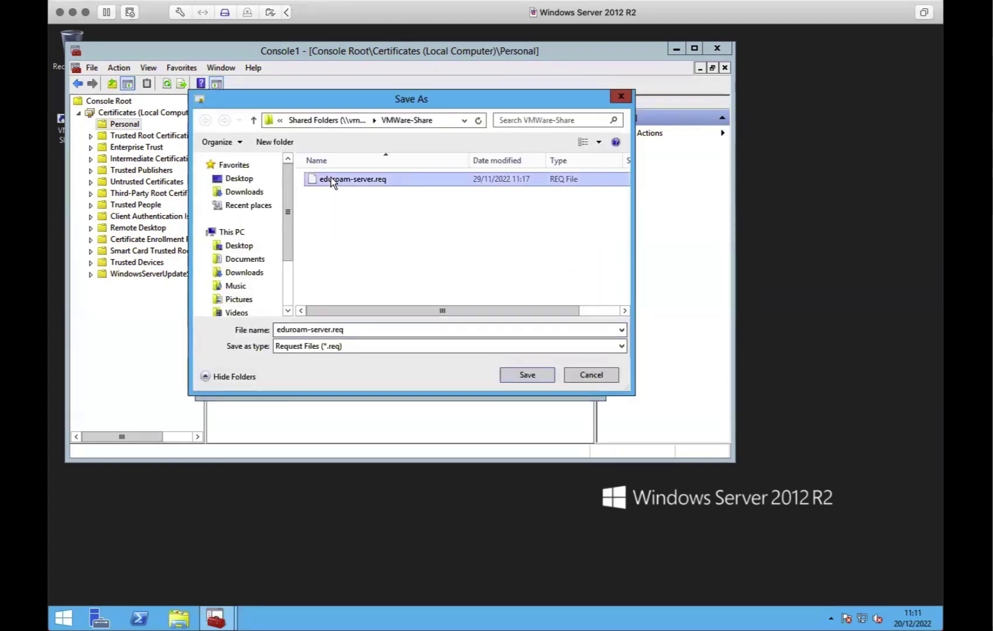
click(519, 373)
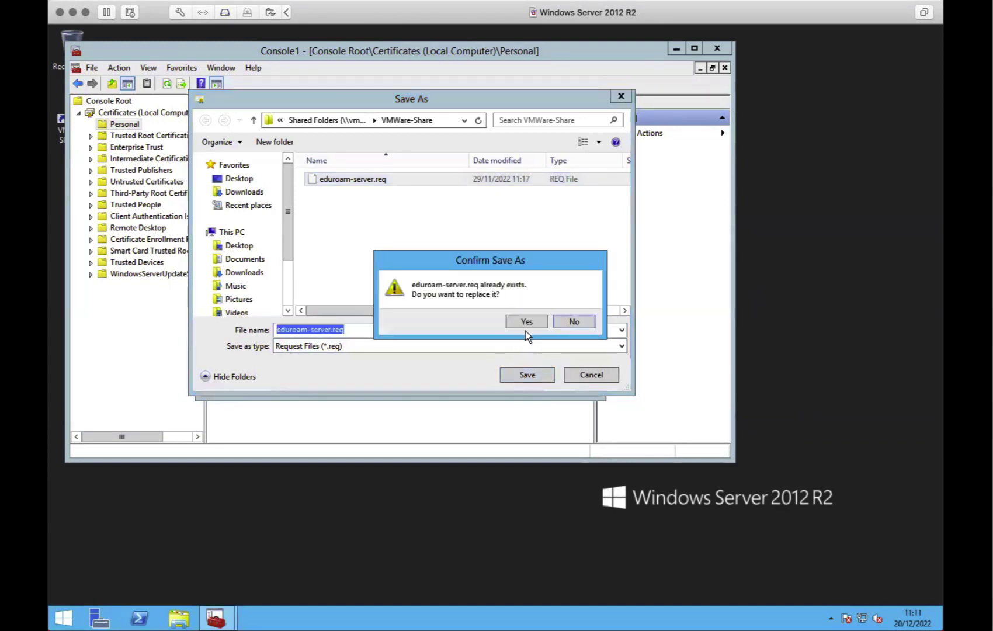
click(527, 322)
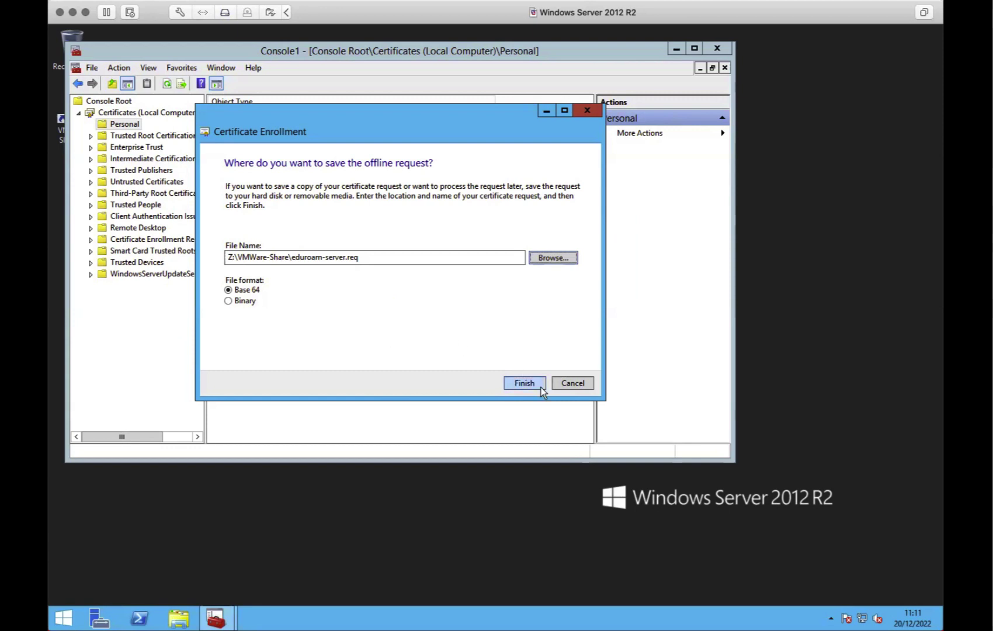
click(524, 383)
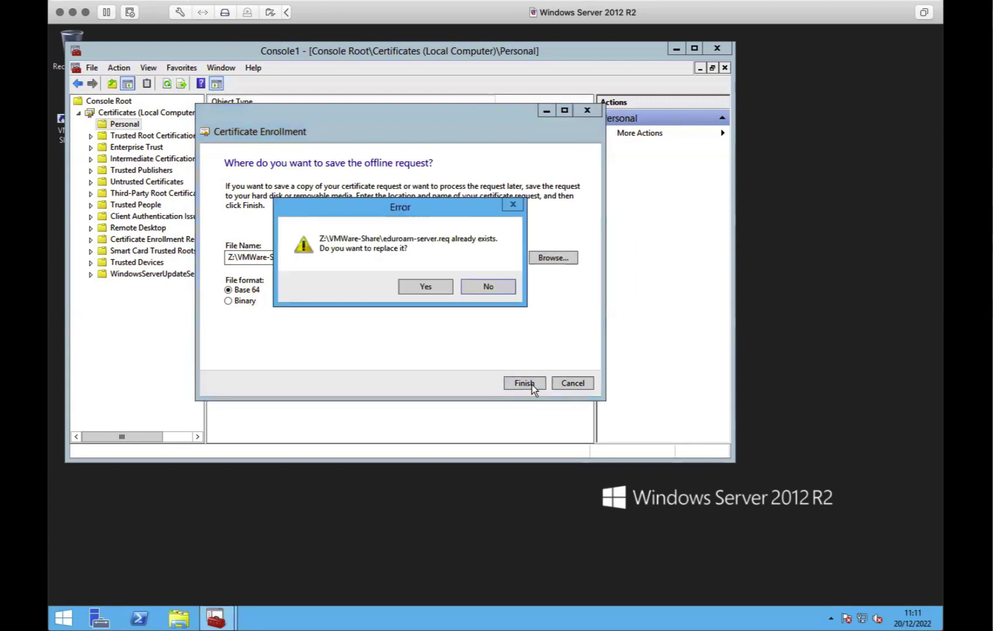
click(438, 285)
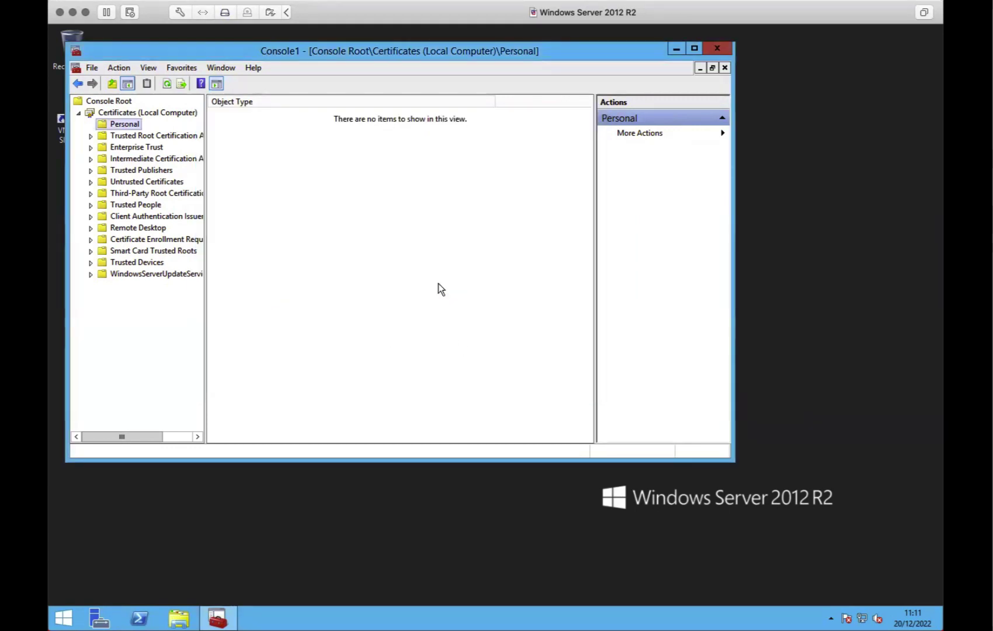
drag(651, 54, 788, 54)
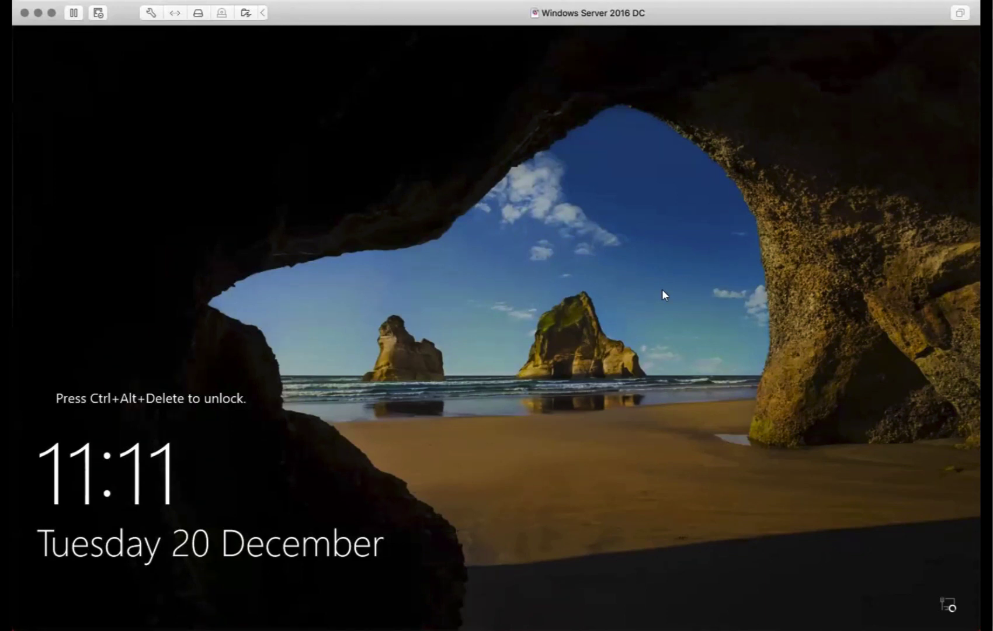
Unlock the Server 2016 DC with the Administrator password and bring up the Start menu
key(ctrl+alt+Delete)
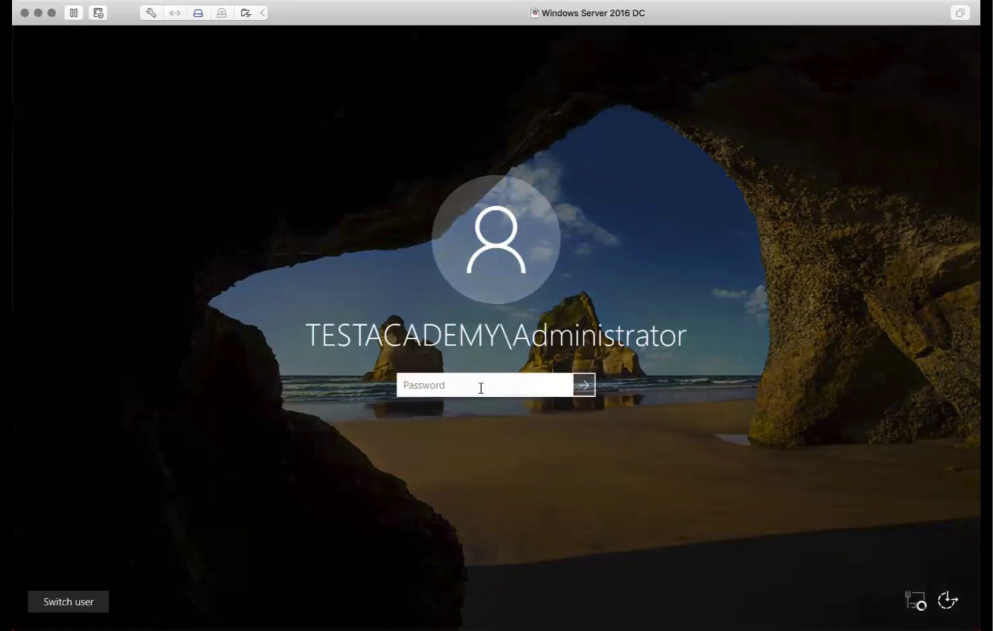
text(•••••••••••••••••)
key(Return)
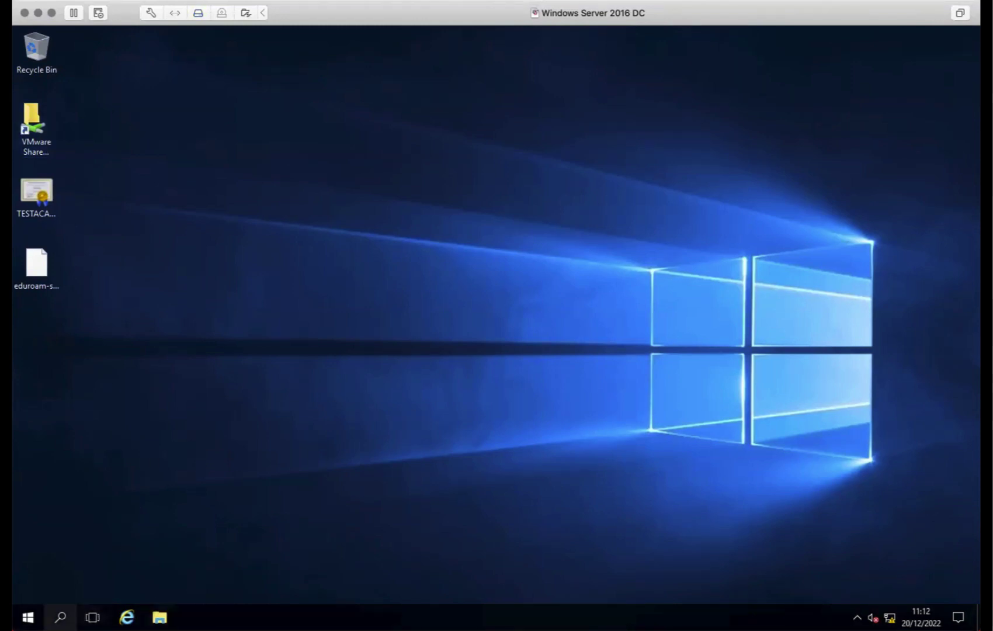
click(28, 618)
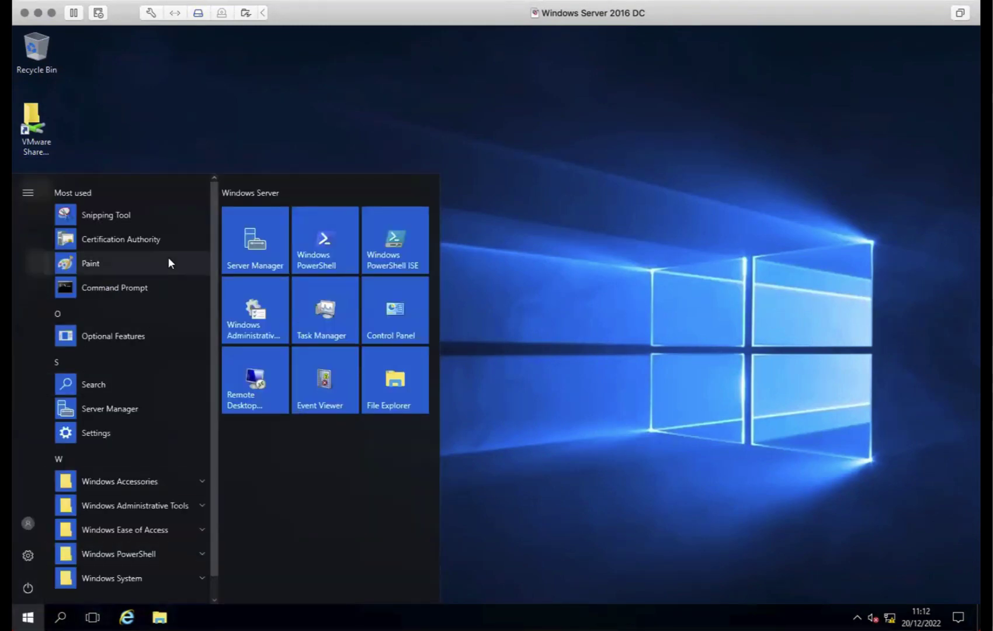
Submit eduroam-server.req to the TESTACADEMY CA and dismiss the missing-template-information rejection
click(150, 240)
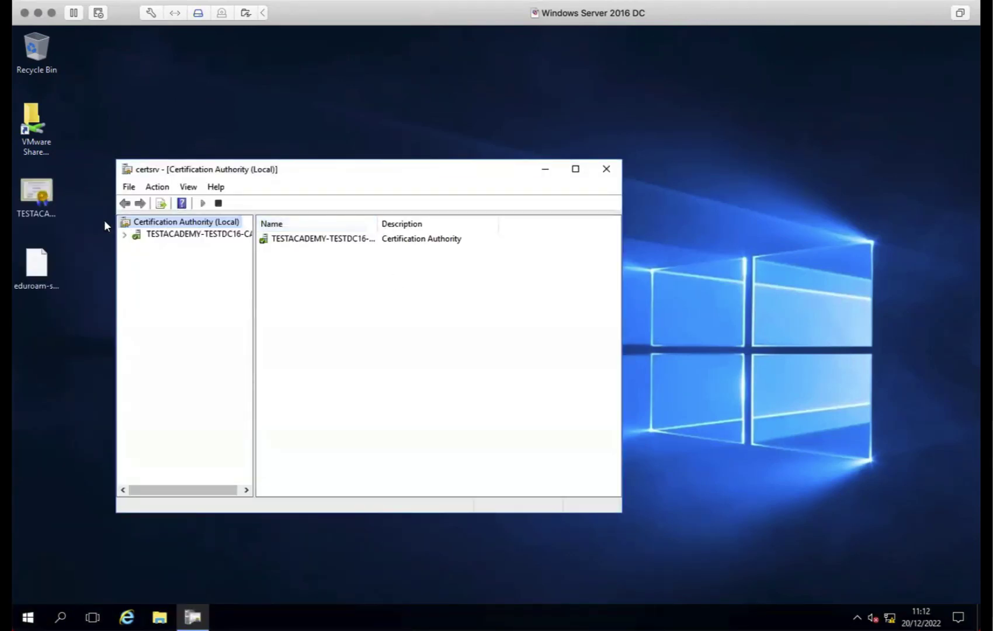
click(125, 234)
drag(290, 168, 434, 78)
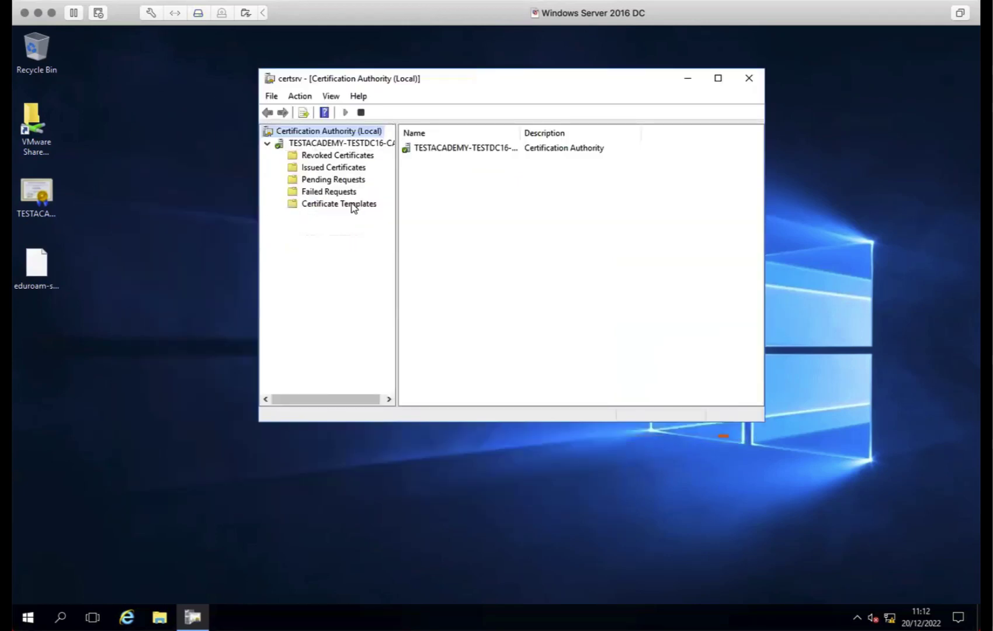
right_click(323, 146)
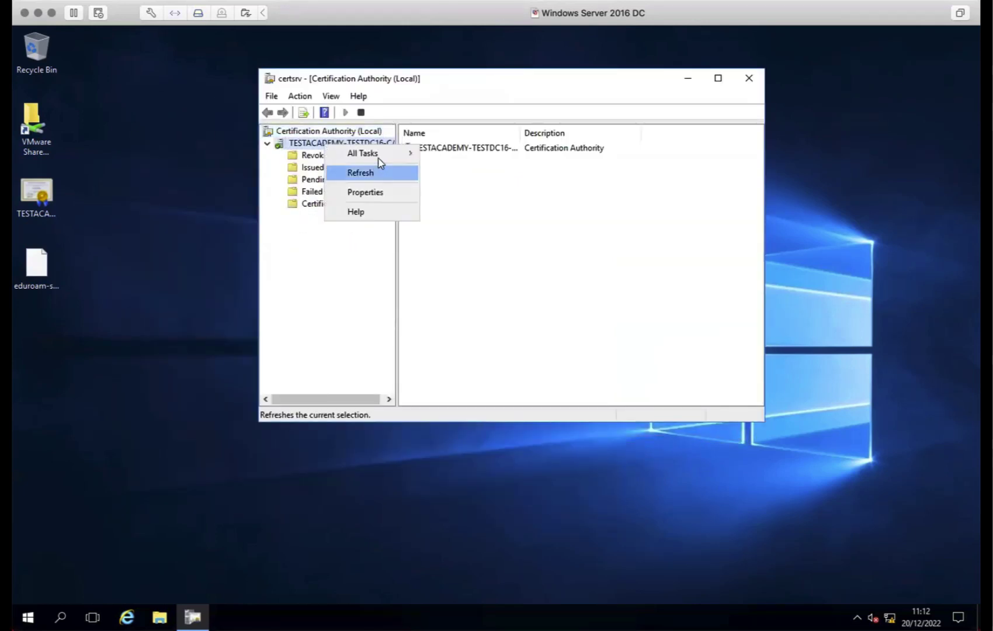
mouse_move(412, 154)
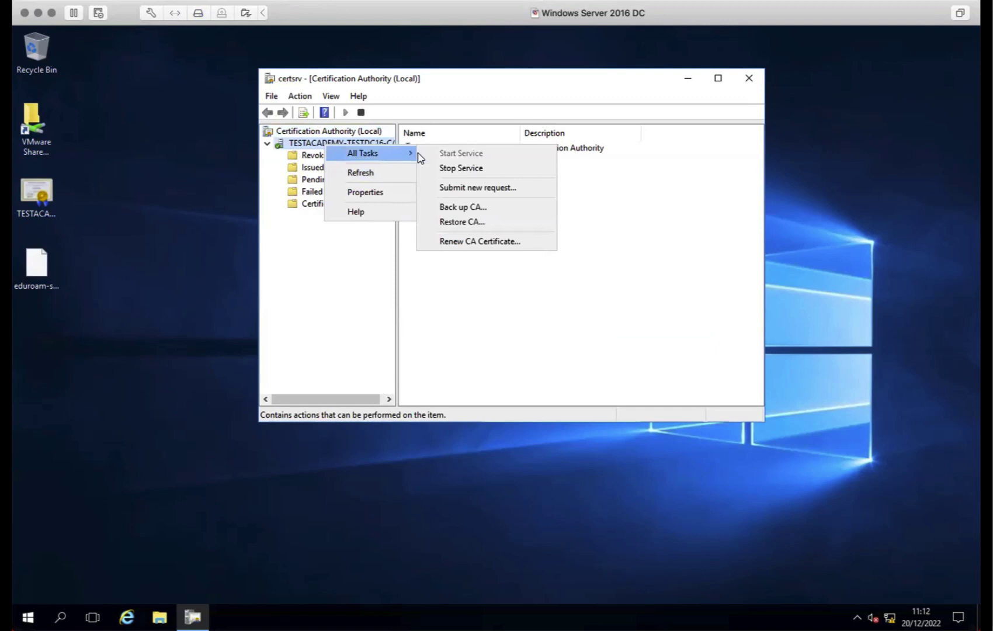
click(467, 188)
double_click(478, 230)
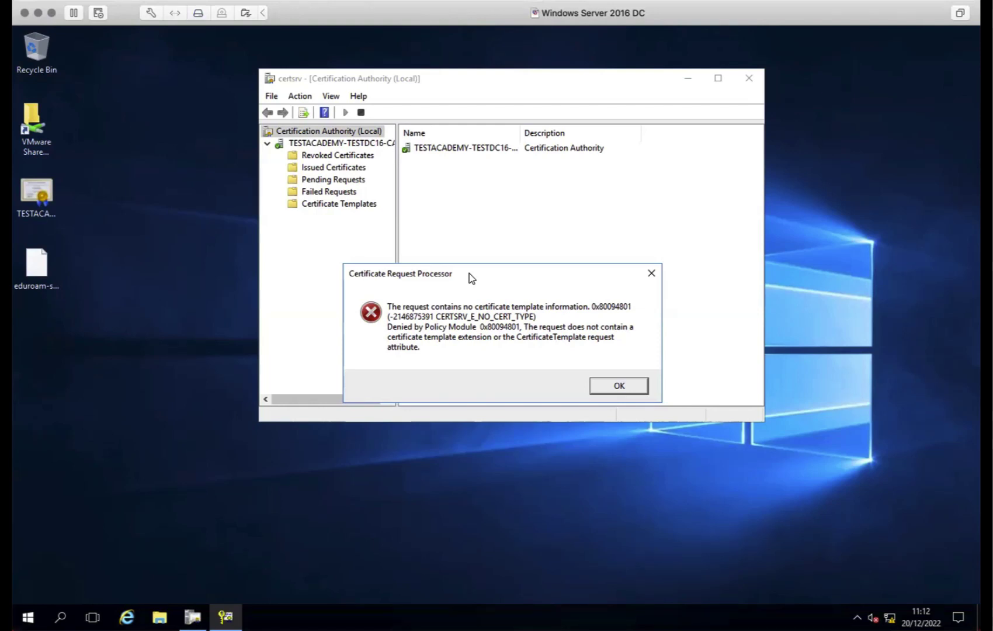
click(607, 387)
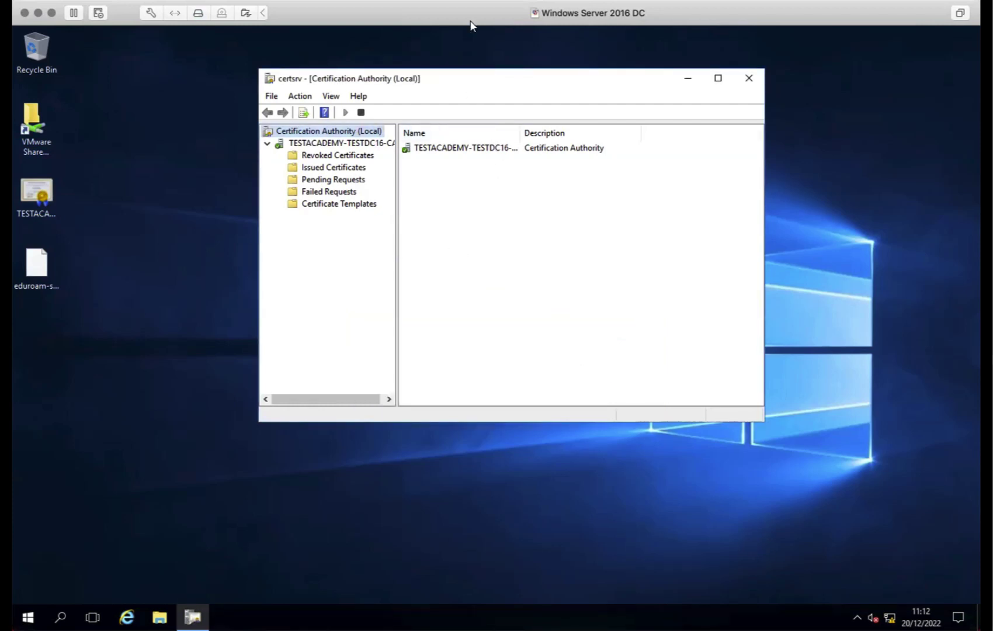
drag(481, 71, 432, 53)
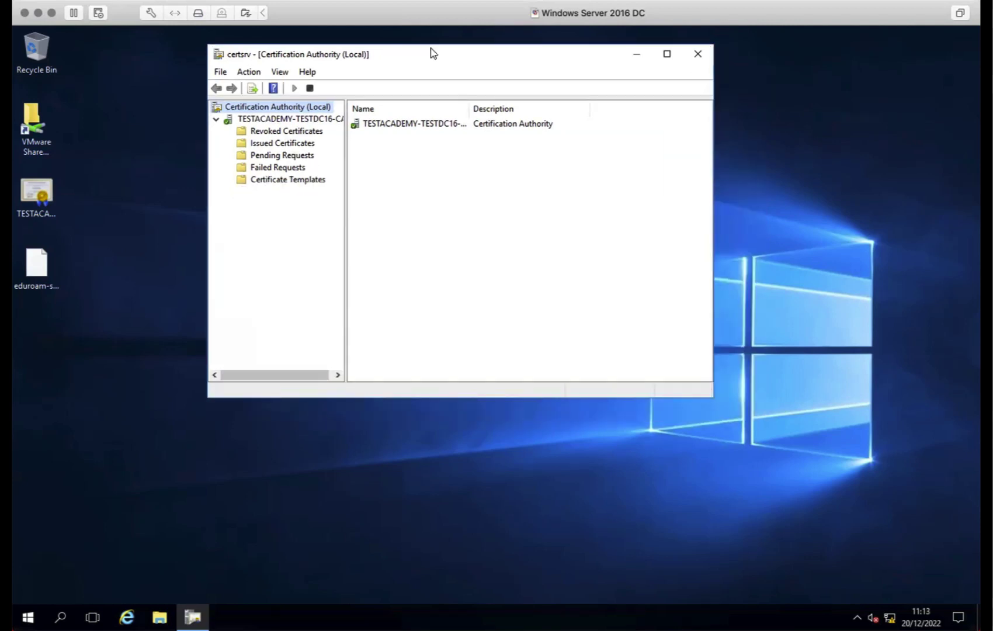
Open the Certificate Templates Console from the CA and duplicate the Web Server template
click(300, 181)
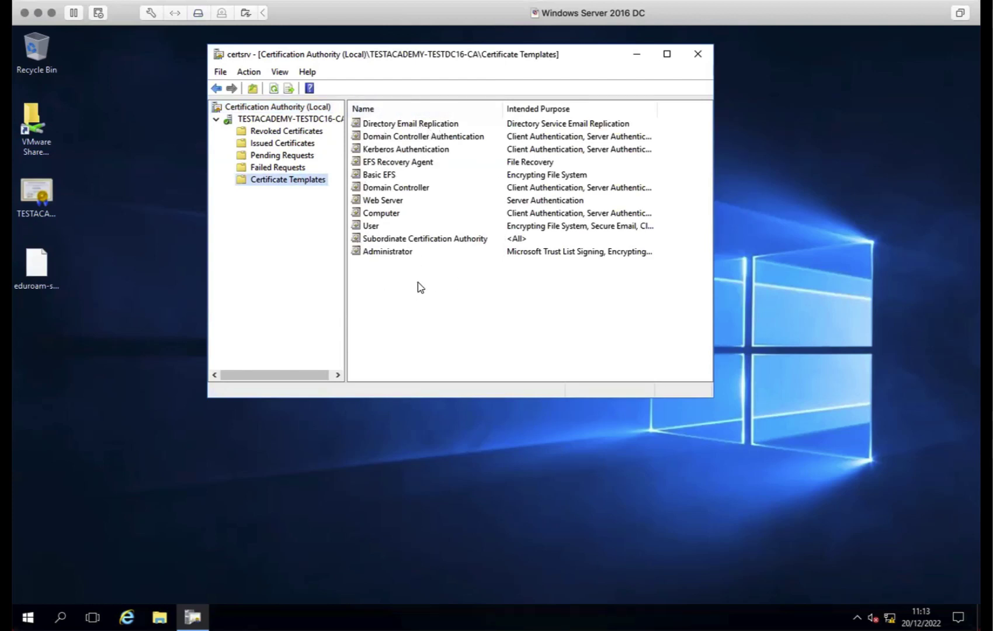
right_click(271, 182)
click(308, 186)
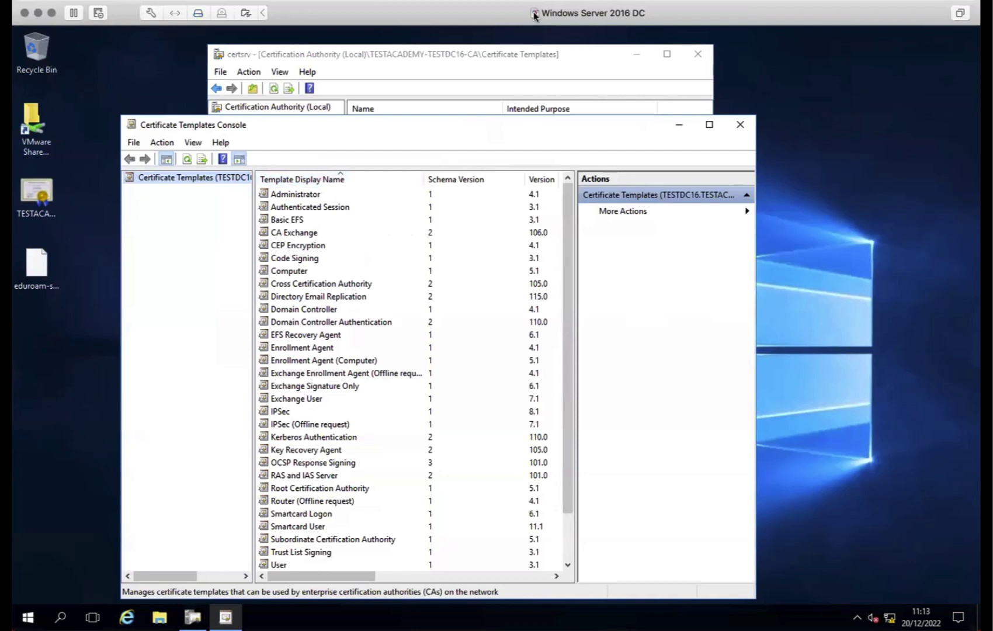
scroll(448, 297, down, 2)
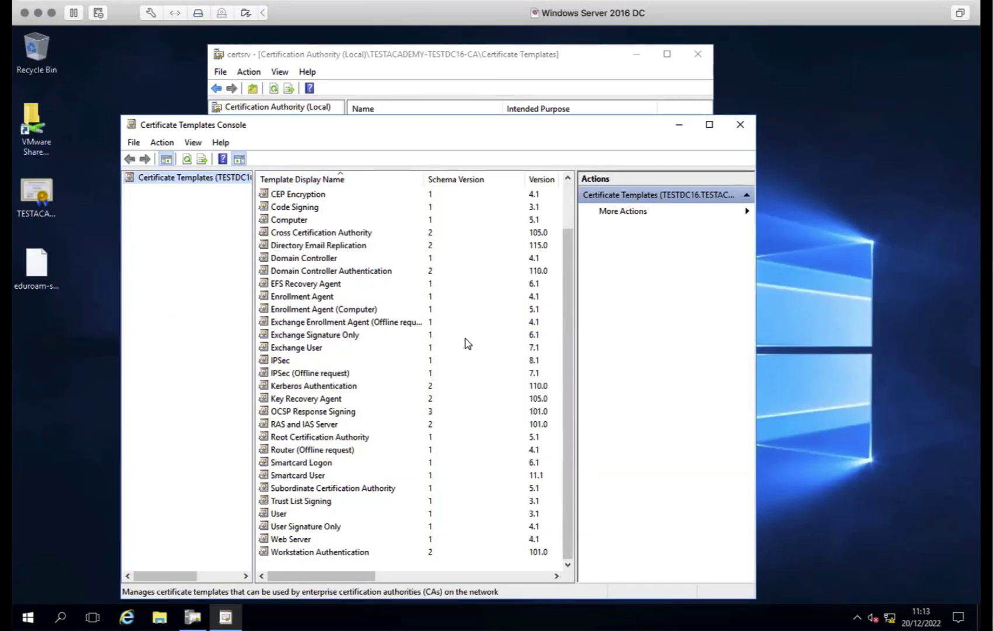
drag(561, 279, 576, 328)
click(303, 425)
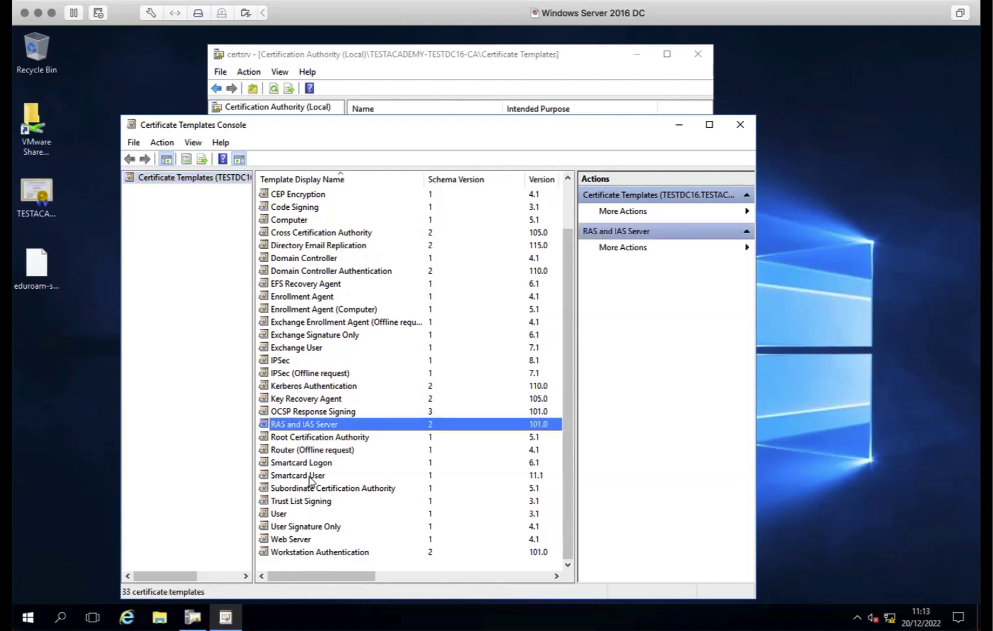
click(295, 540)
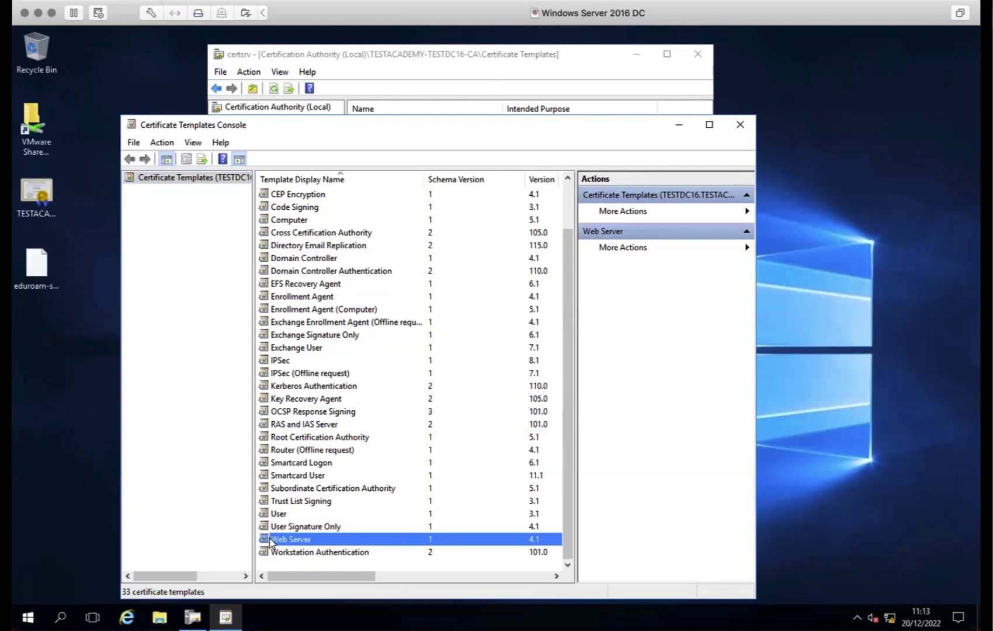
right_click(270, 541)
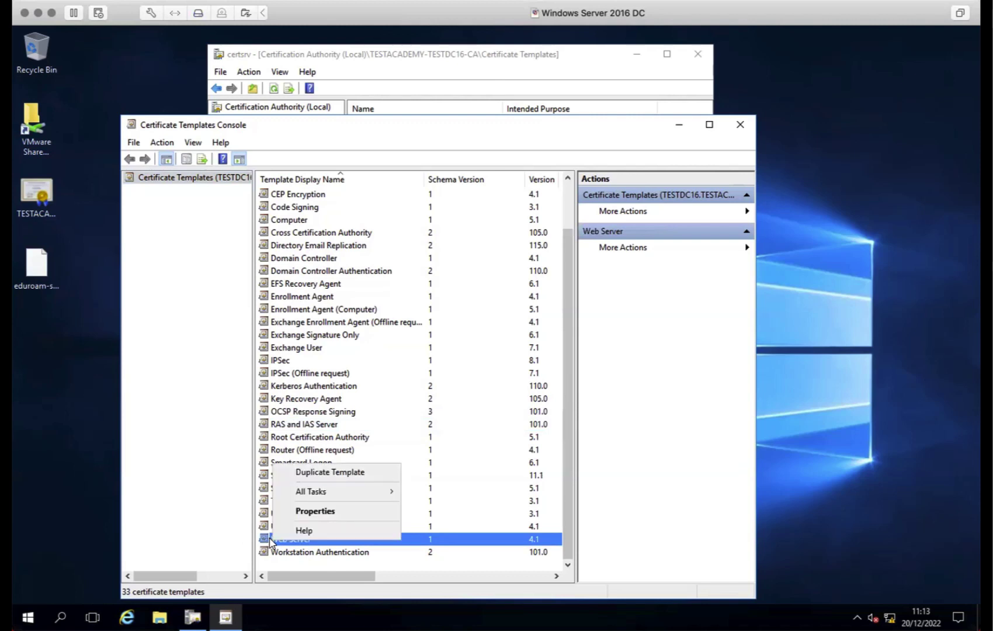
click(339, 473)
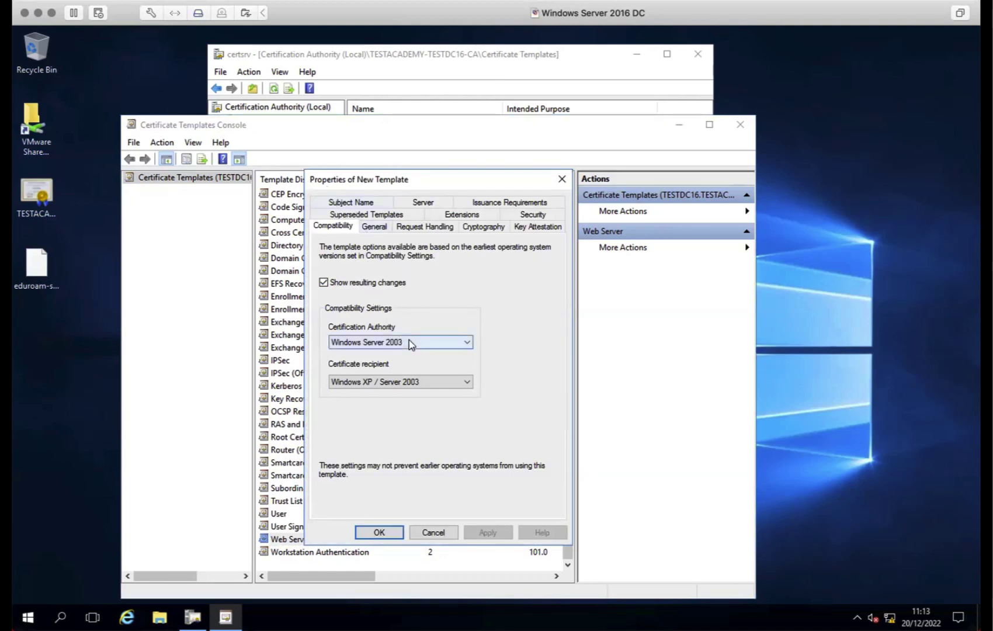
Name the duplicate 'RADIUS Server', set renewal to 4 weeks, and publish it in Active Directory
click(367, 226)
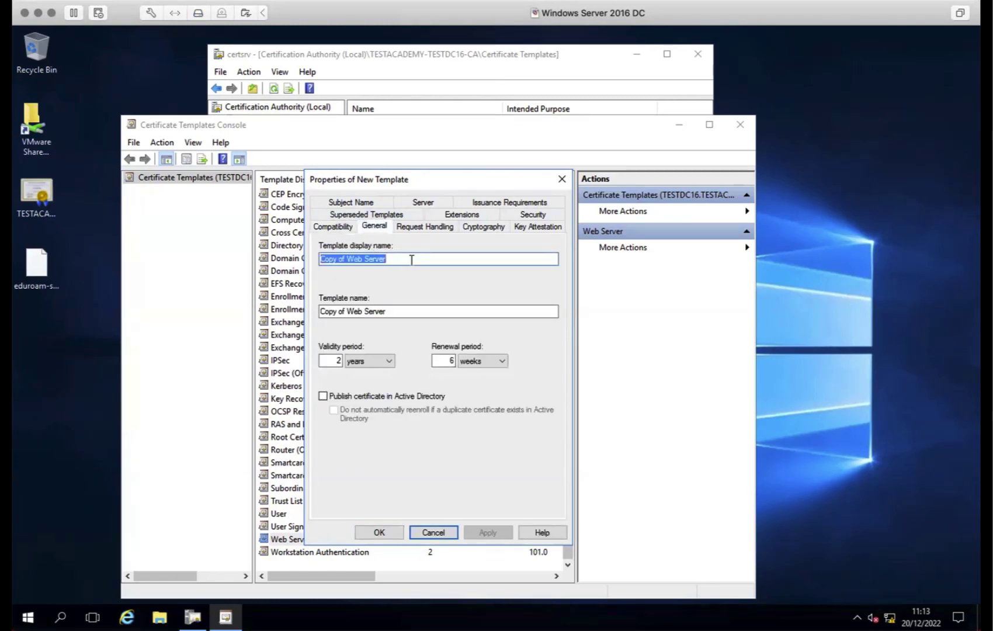
text(RADIUS )
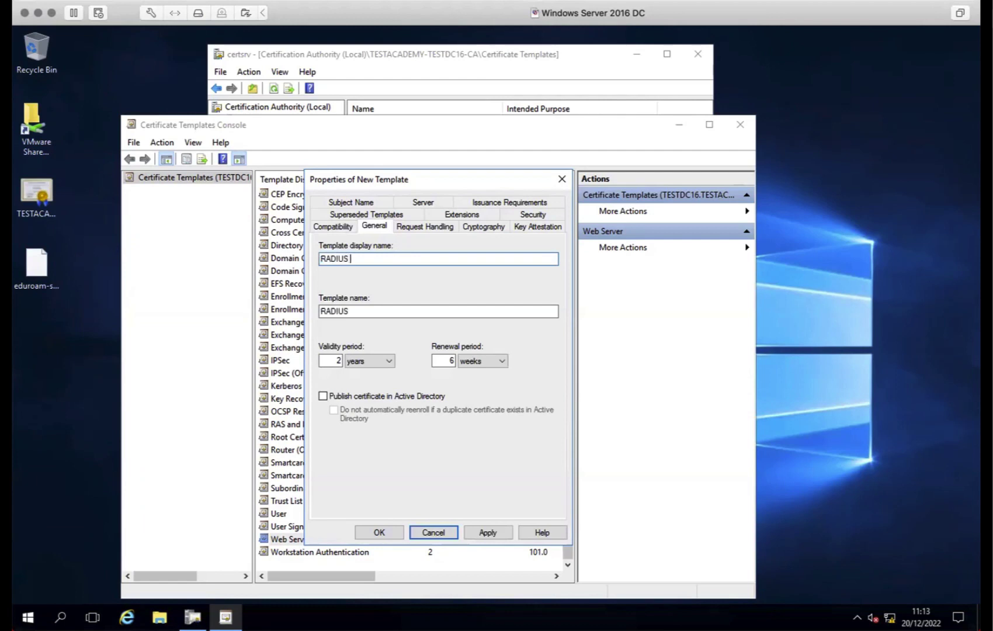
text(Server)
double_click(450, 362)
text(4)
click(427, 398)
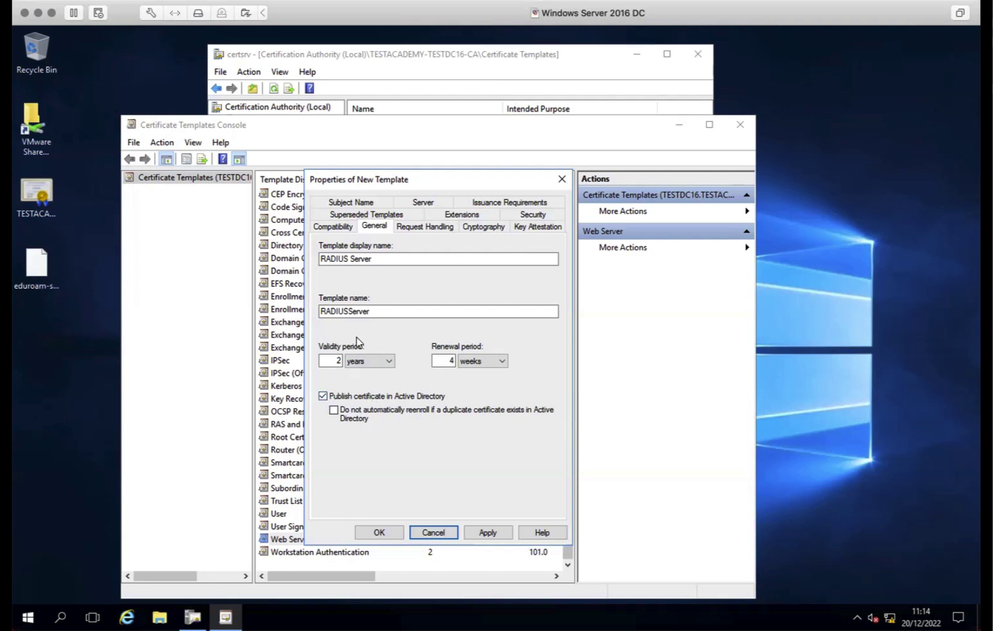
Set compatibility to a Windows Server 2012 R2 CA and Windows 8.1 / Server 2012 R2 recipients
click(331, 228)
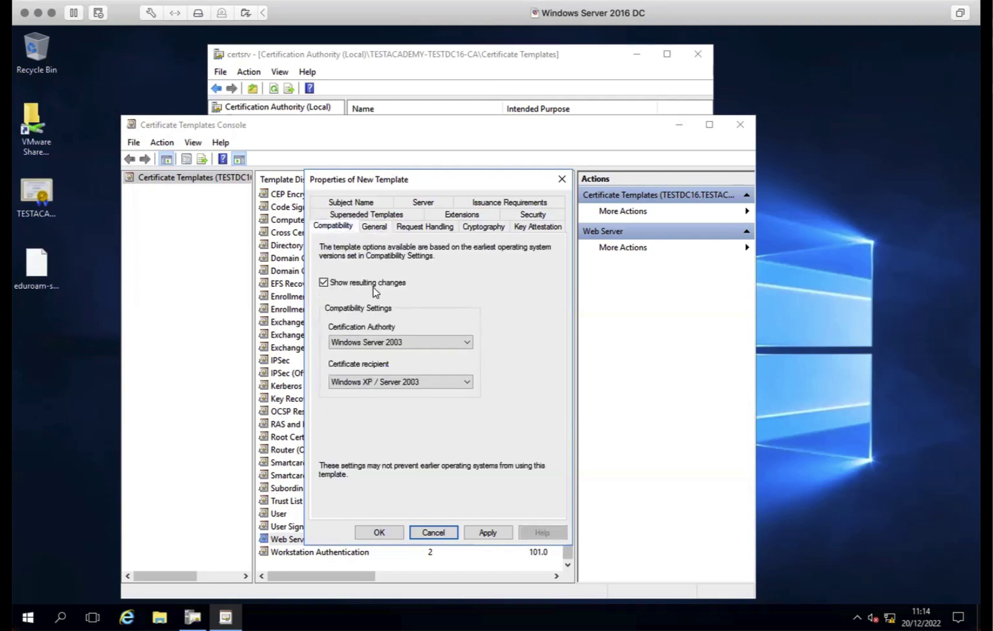
click(430, 343)
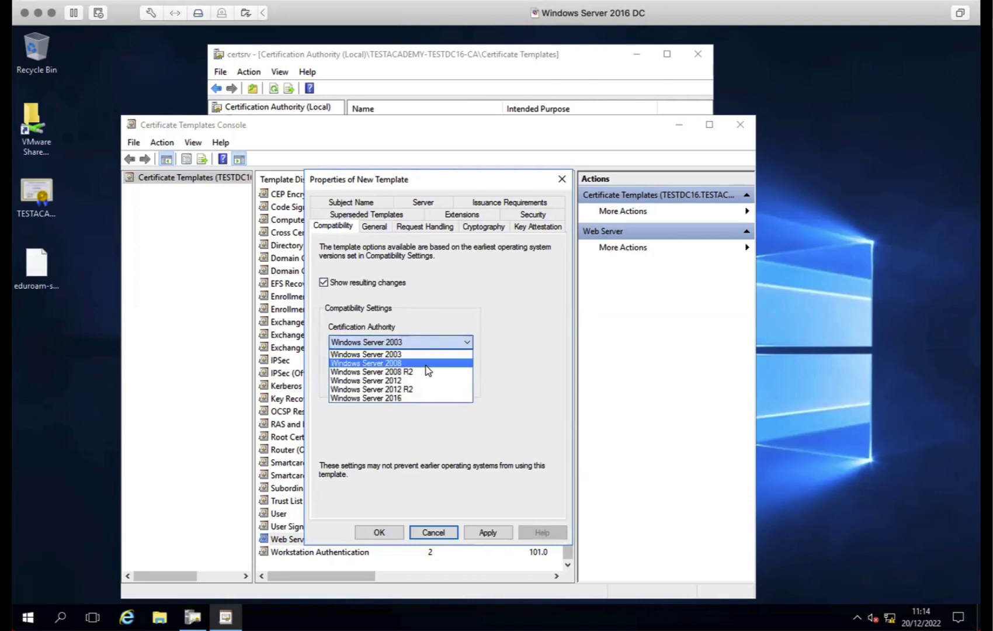
click(429, 388)
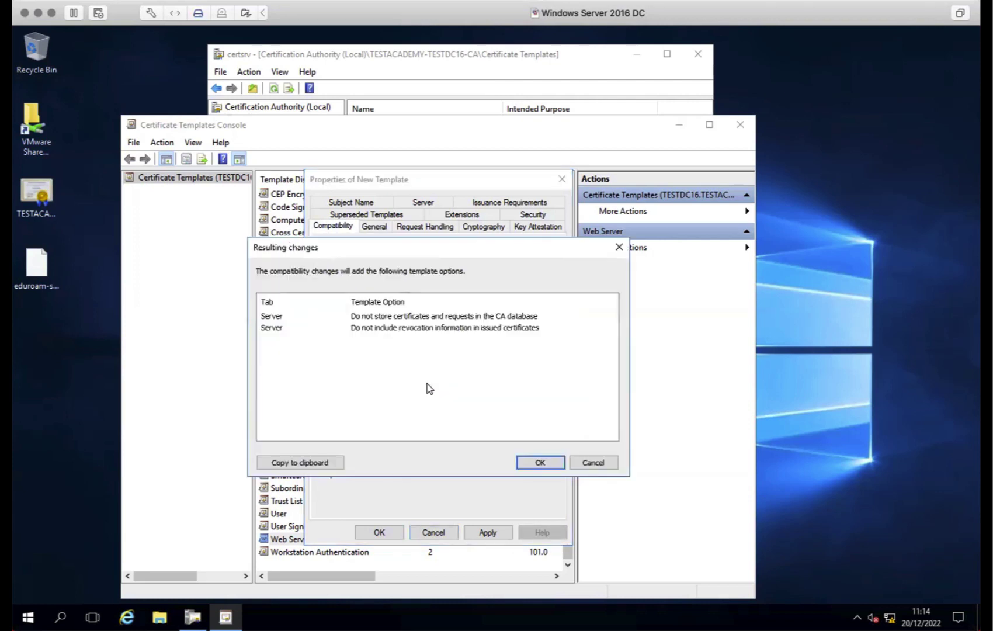
click(541, 463)
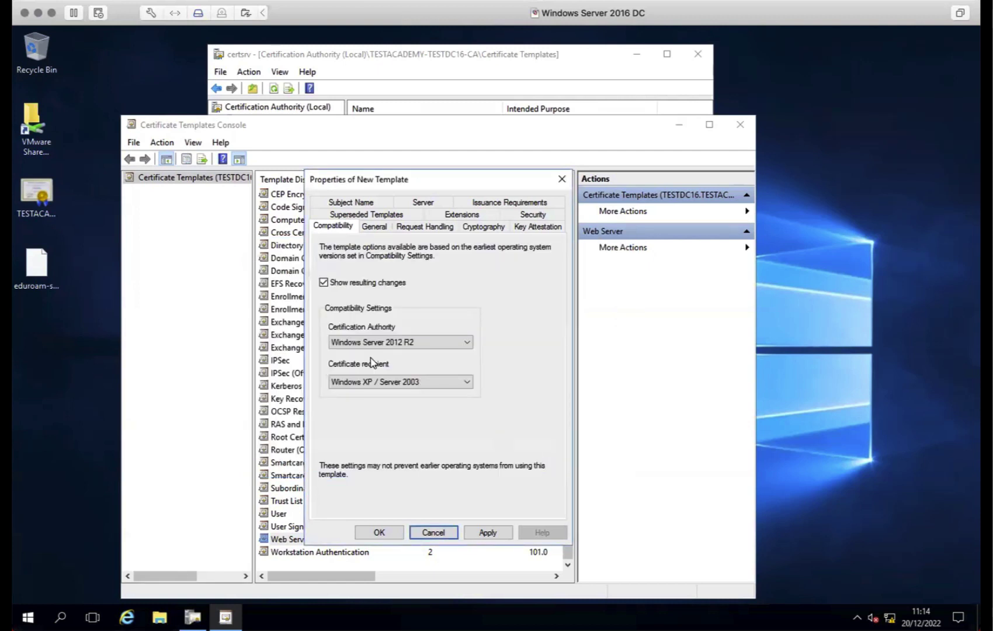
click(415, 381)
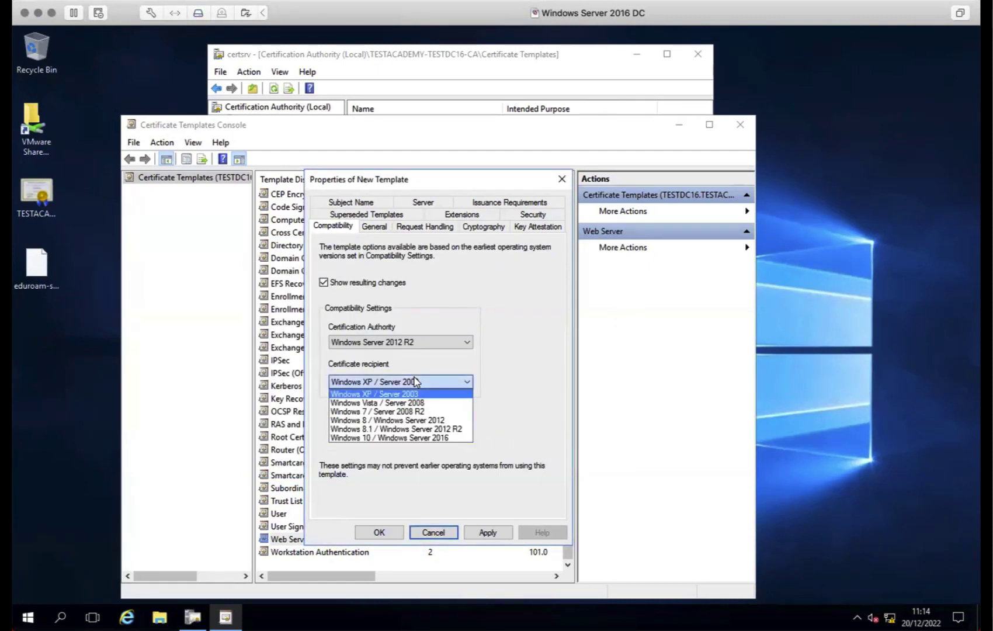
click(453, 429)
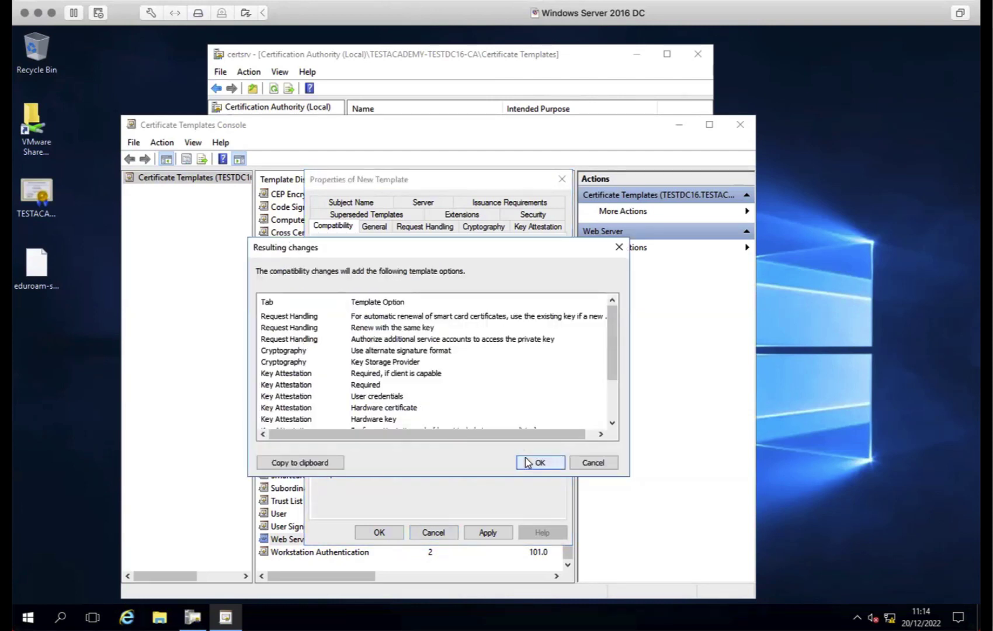
click(527, 462)
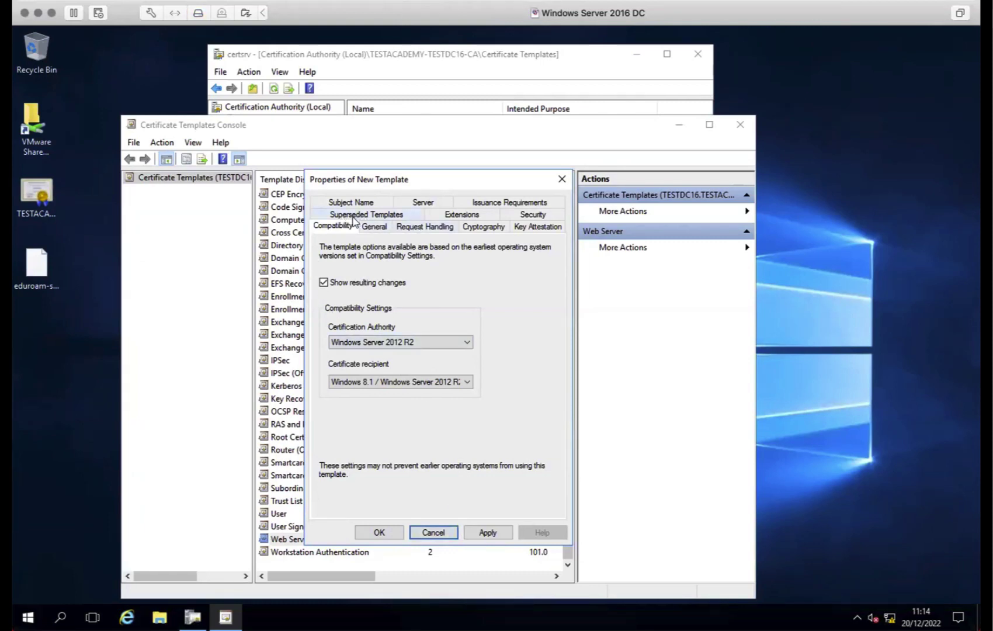
Raise the template's minimum key size from 2048 to 4096
click(470, 228)
double_click(453, 283)
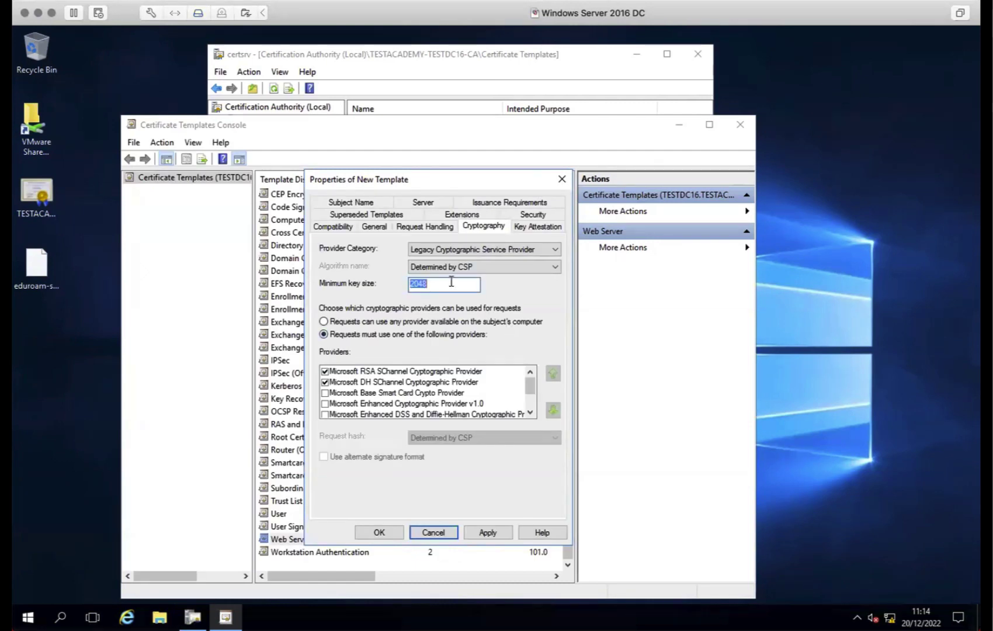
click(452, 282)
double_click(451, 282)
click(451, 282)
double_click(451, 282)
text(4096)
Tick 'Use subject information from existing certificates for autoenrollment renewal' on the Subject Name settings
click(538, 227)
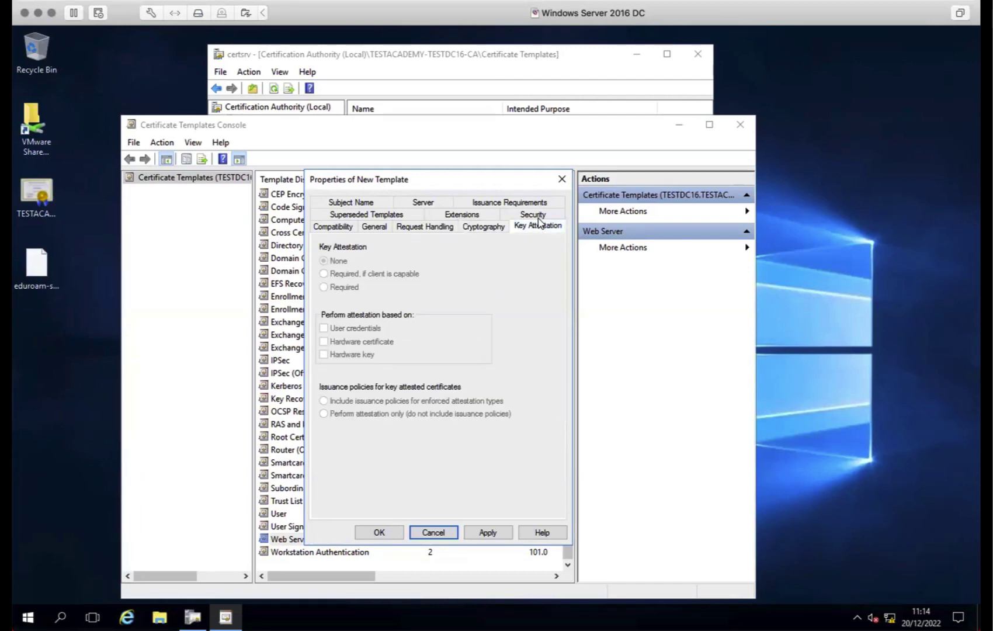
click(360, 203)
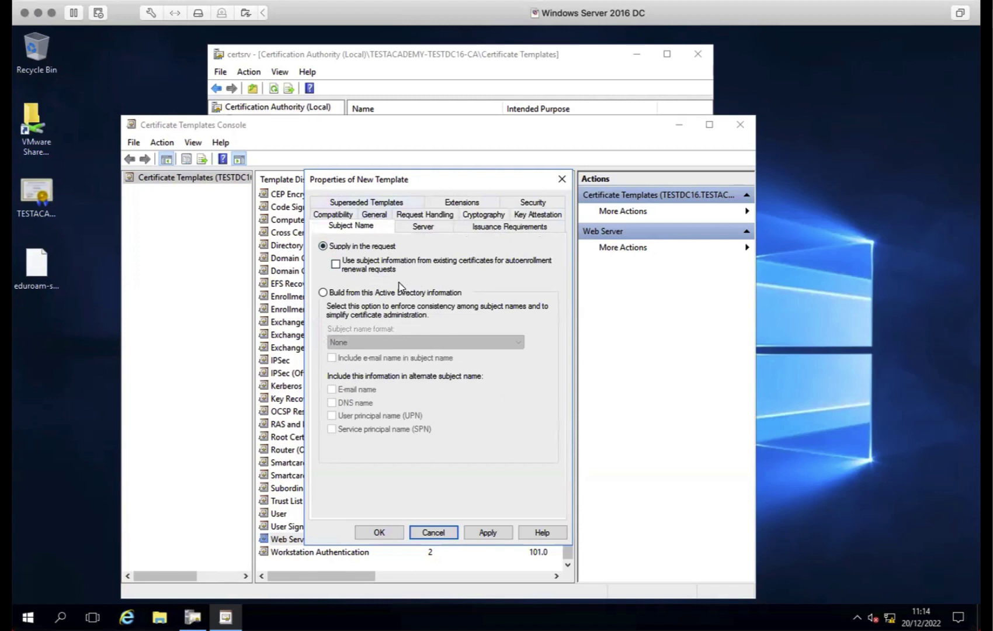
click(334, 264)
click(423, 227)
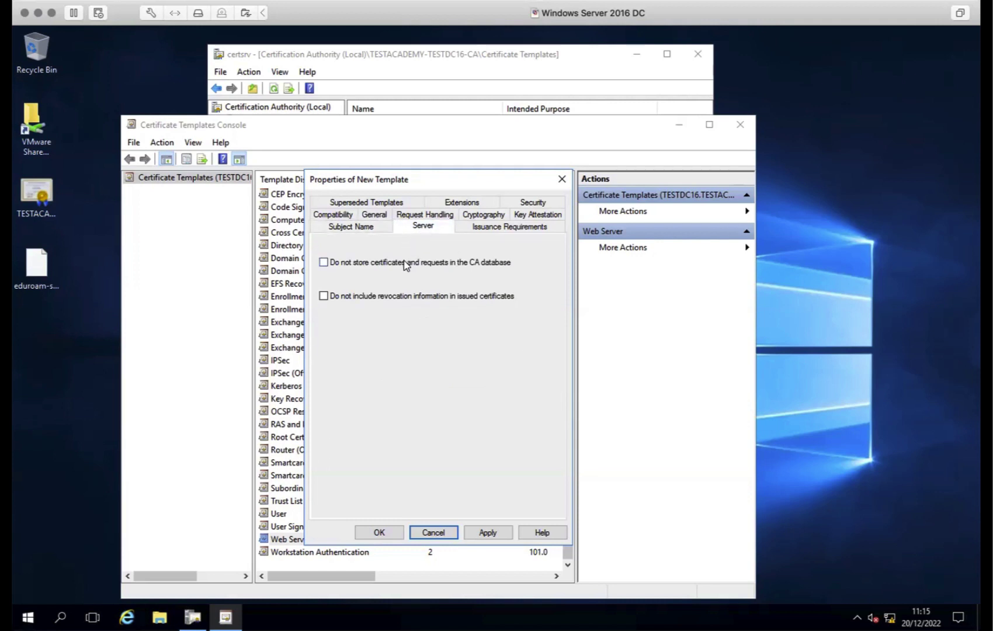
click(473, 227)
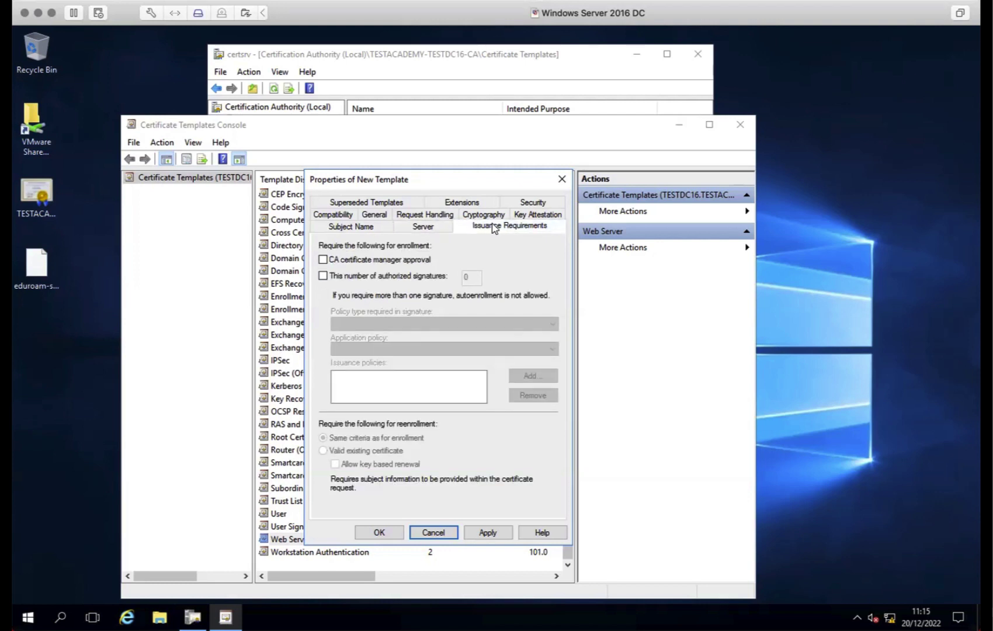
click(485, 215)
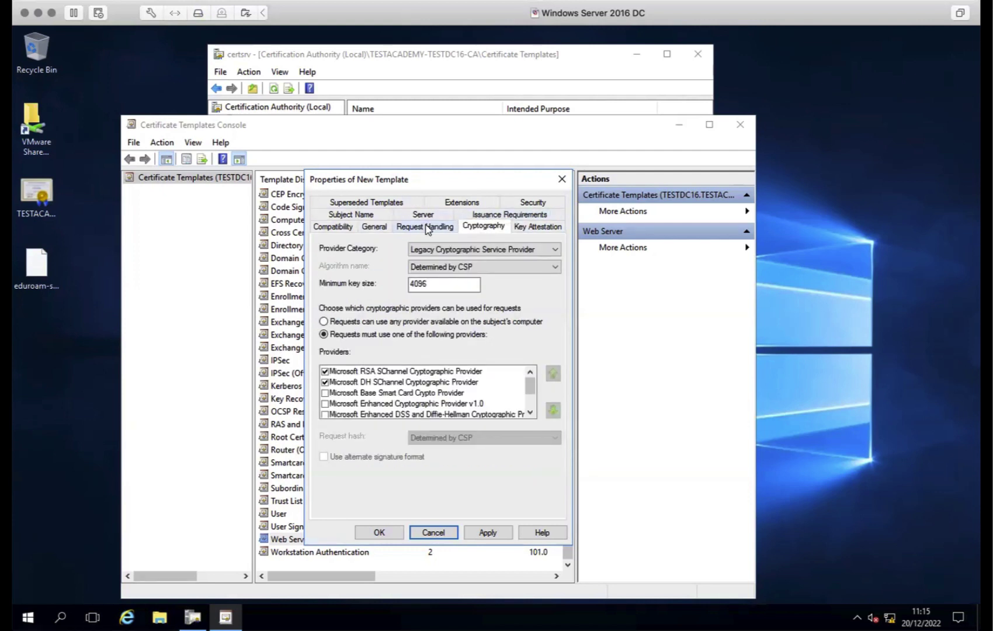
click(426, 228)
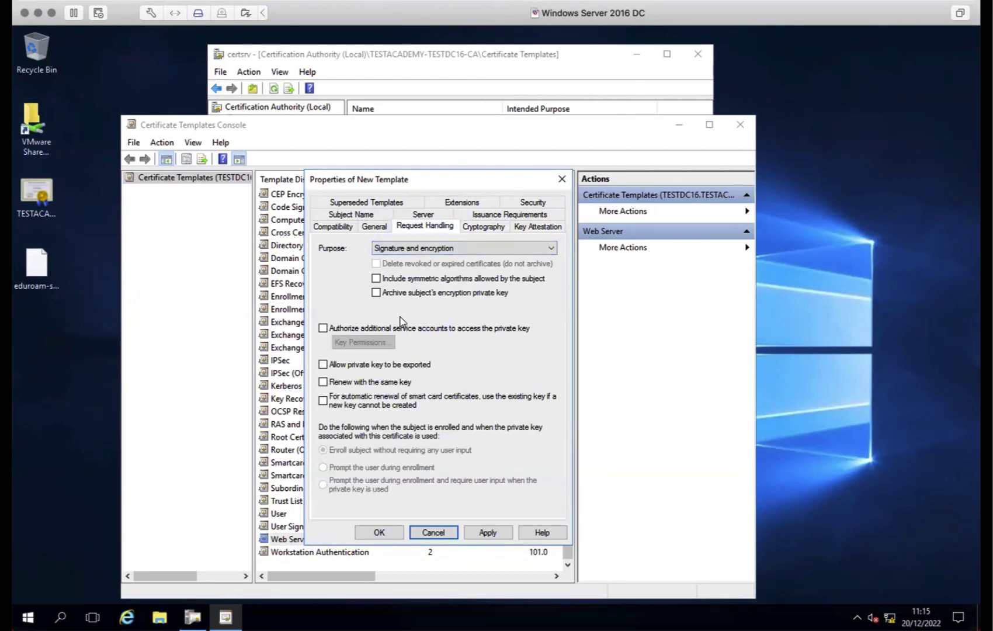
Allow private key export, renew with the same key, and keep the Signature and encryption purpose
click(378, 373)
click(370, 382)
click(431, 246)
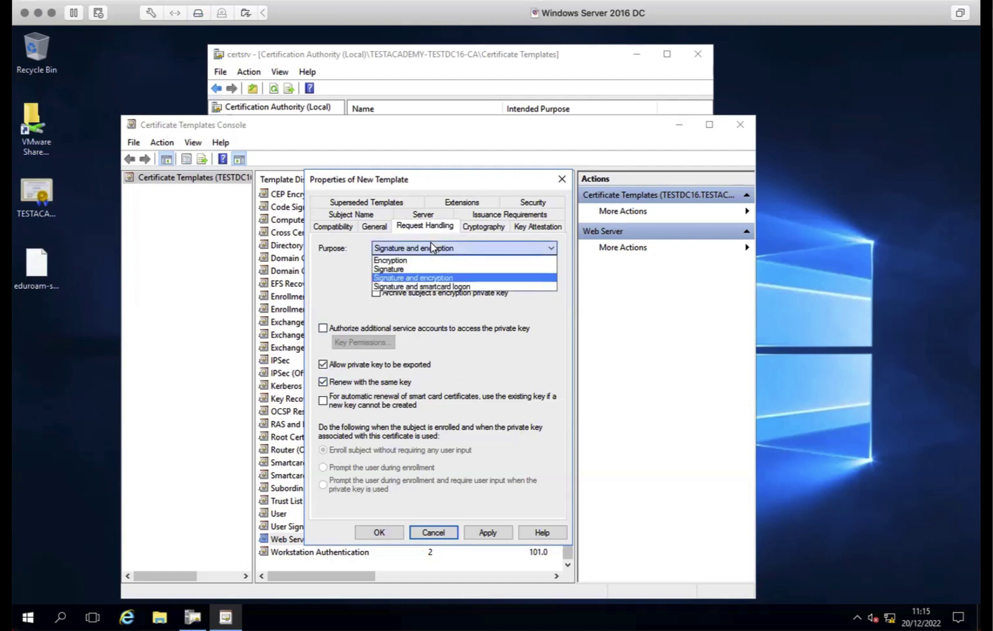
click(320, 249)
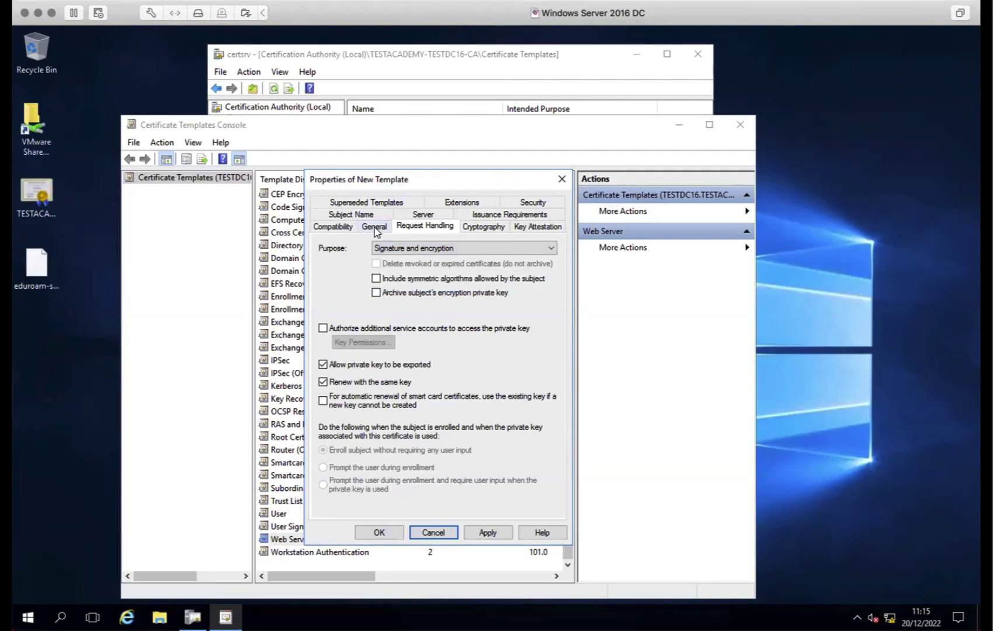
Keep recipients at Windows 8.1 / Windows Server 2012 R2 and apply the template changes
click(374, 228)
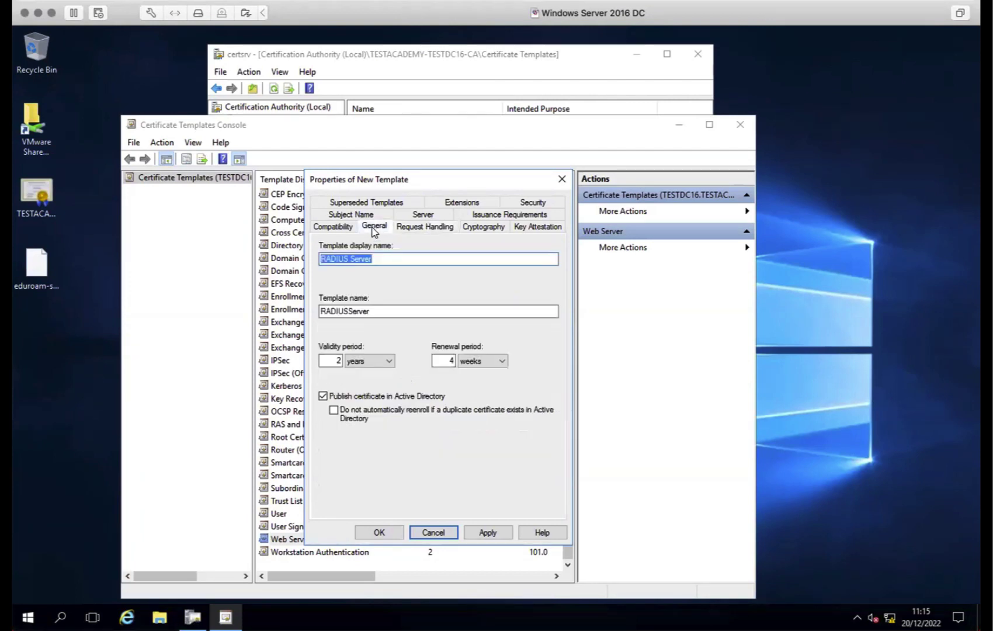
click(331, 229)
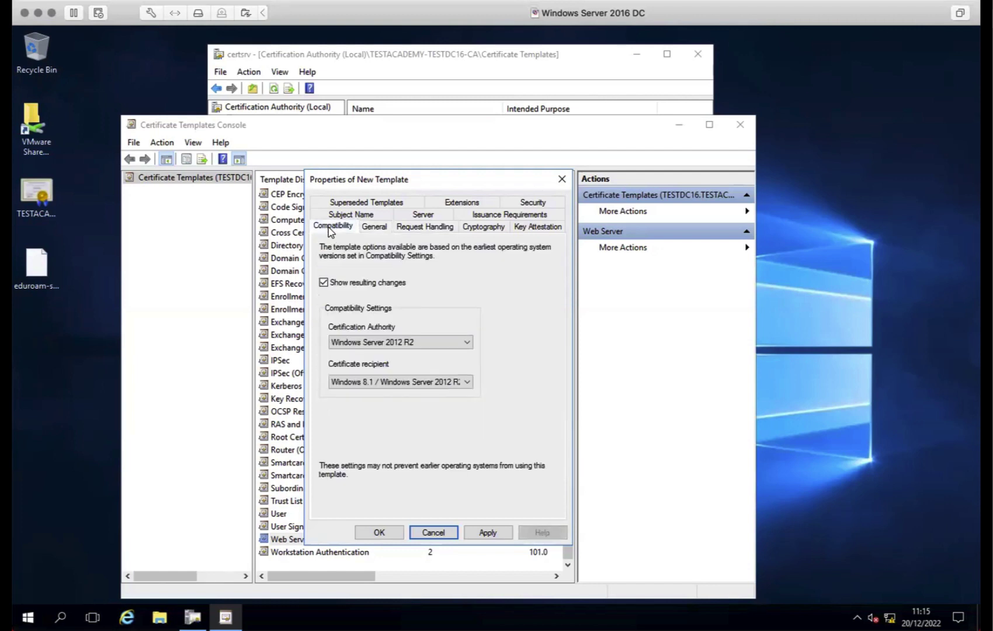
click(468, 383)
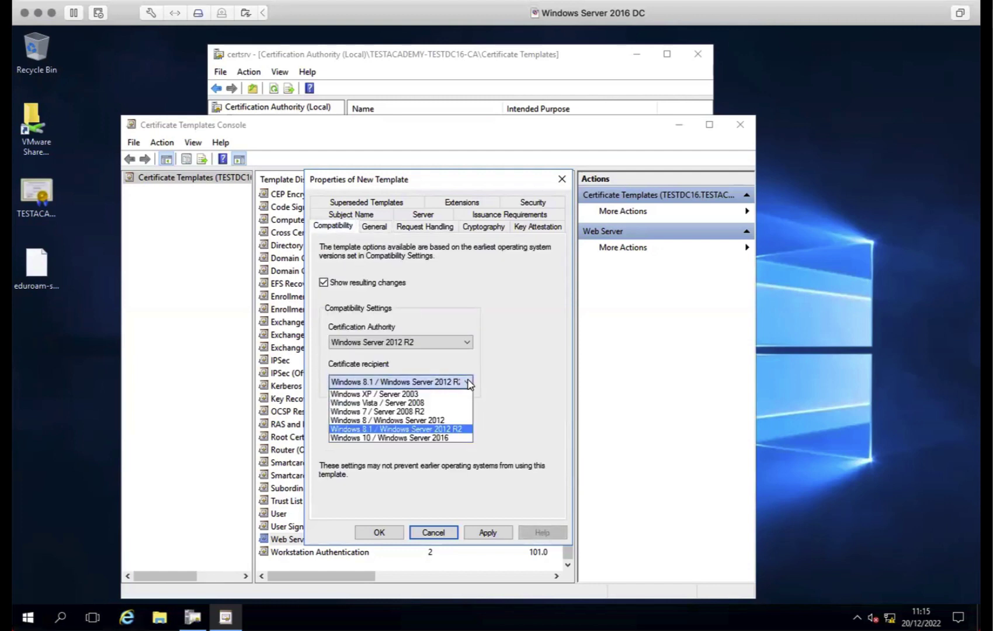
click(456, 438)
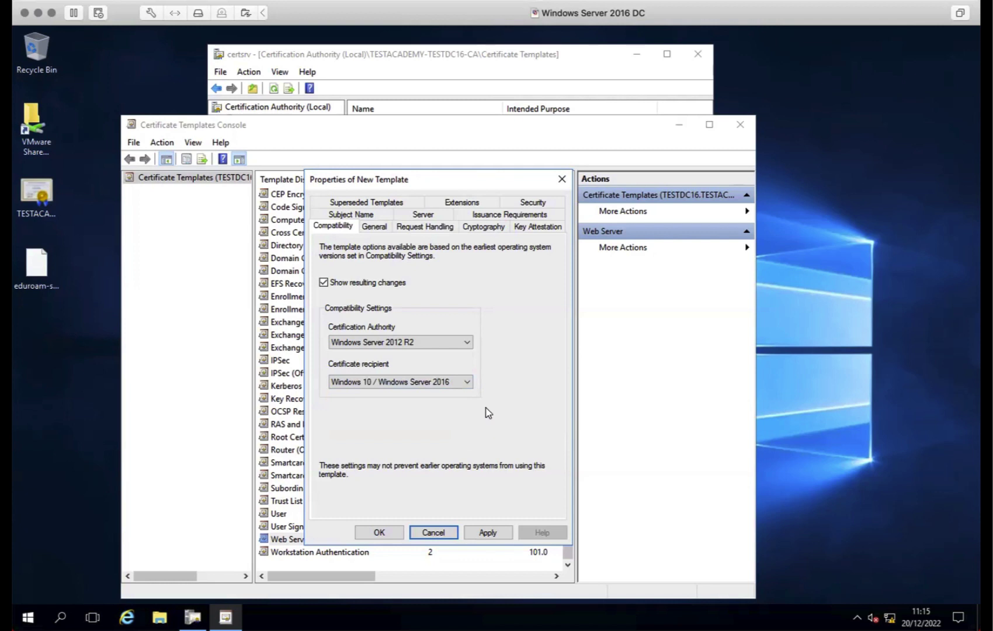
click(467, 381)
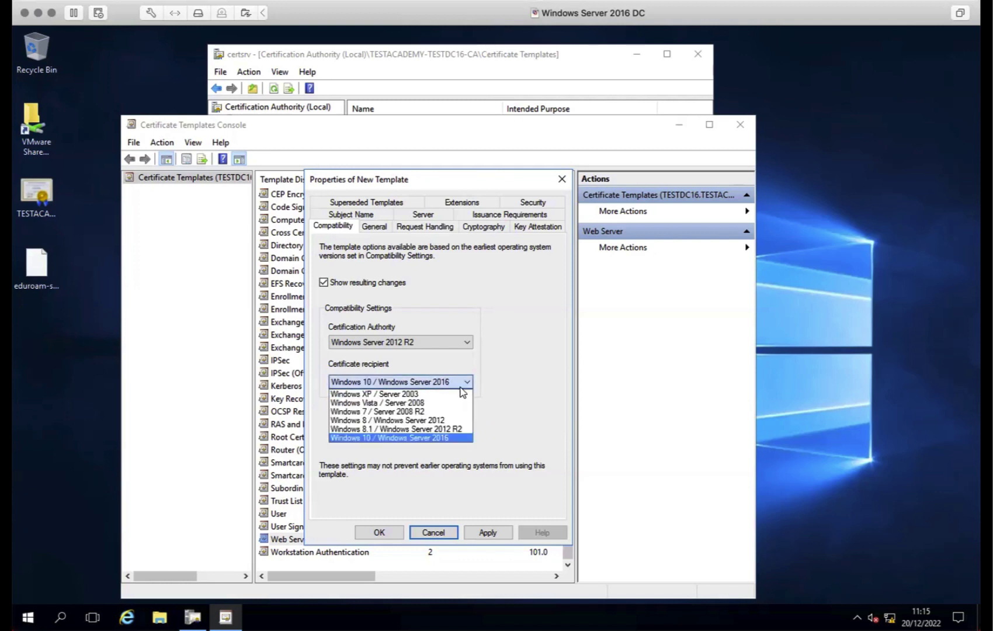
click(453, 431)
click(485, 533)
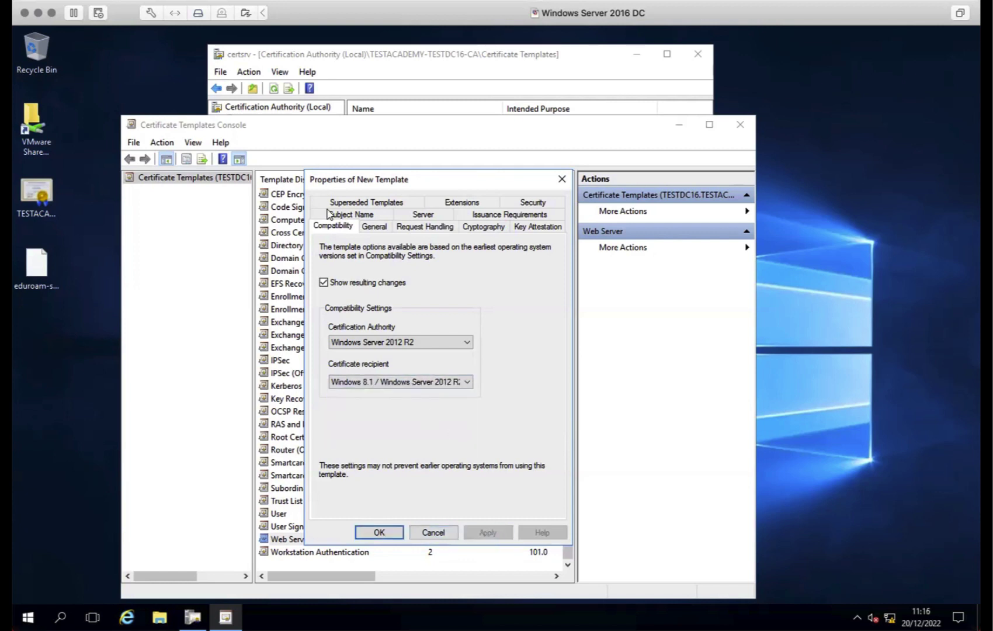
click(358, 202)
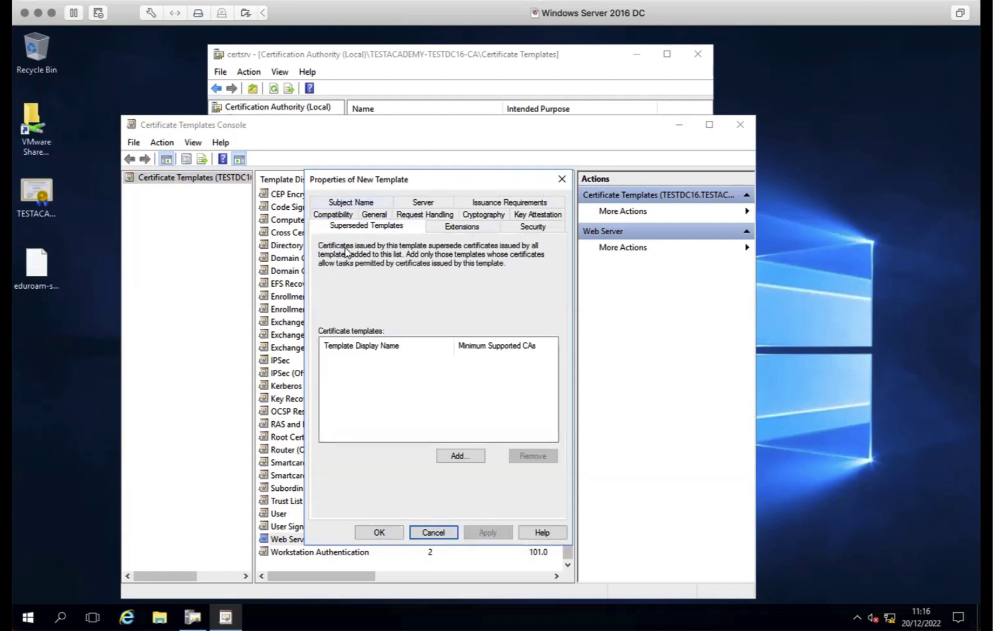
Enable the Basic Constraints extension and mark it critical
click(451, 228)
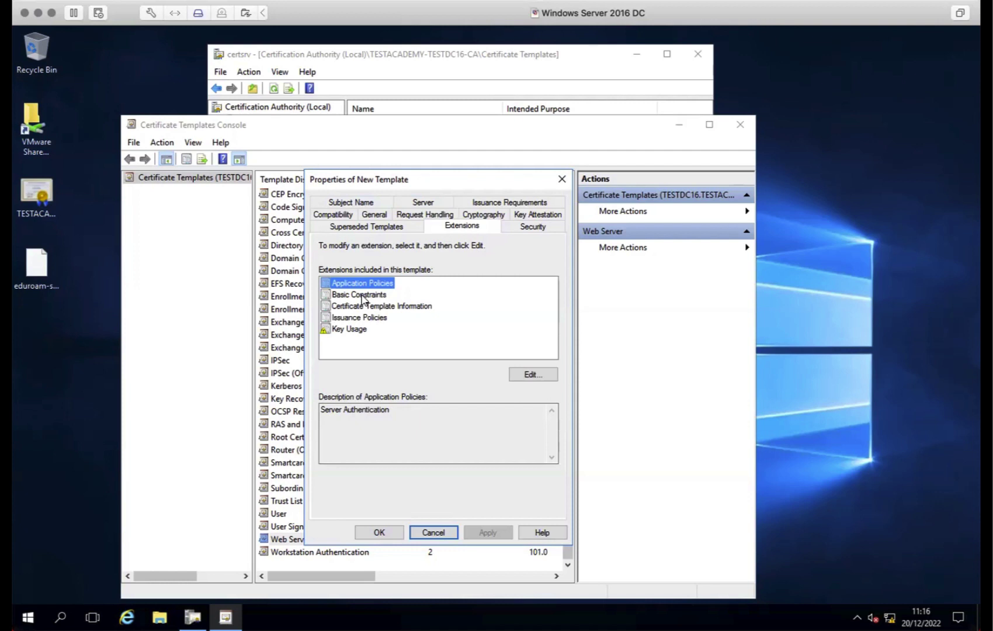
click(363, 297)
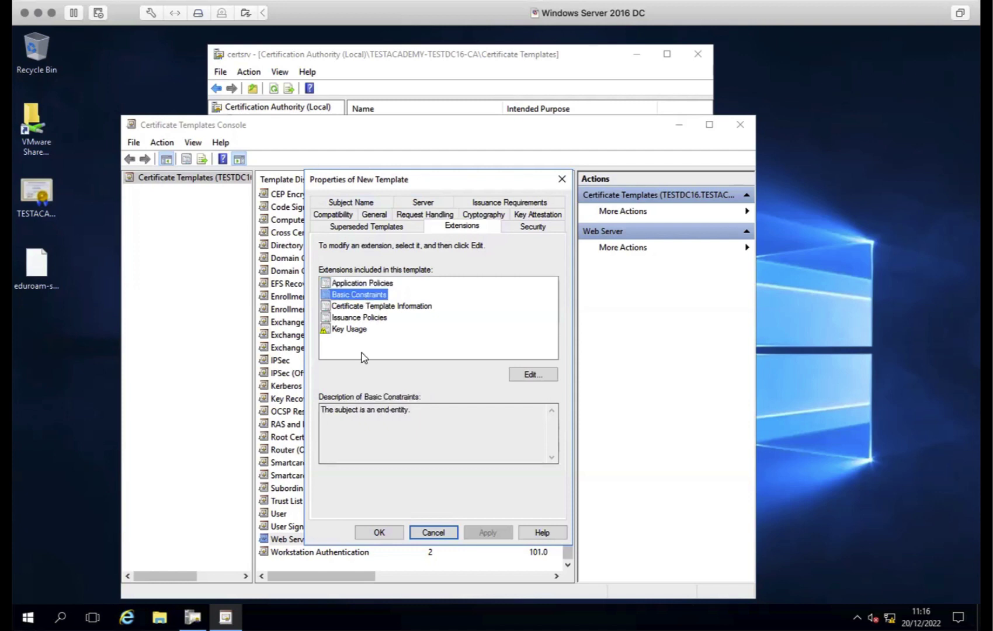
click(521, 376)
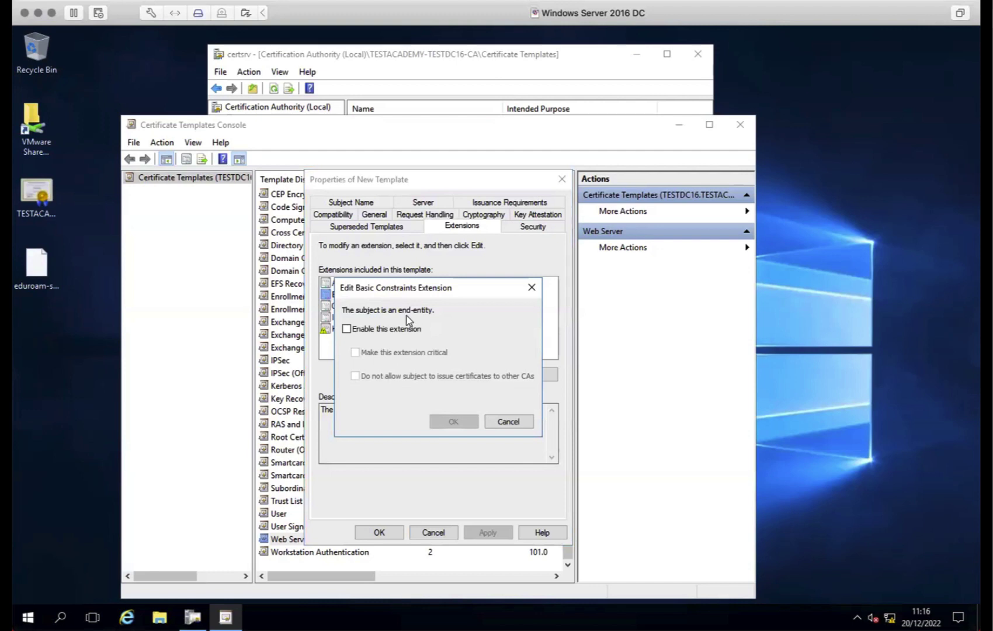
click(400, 331)
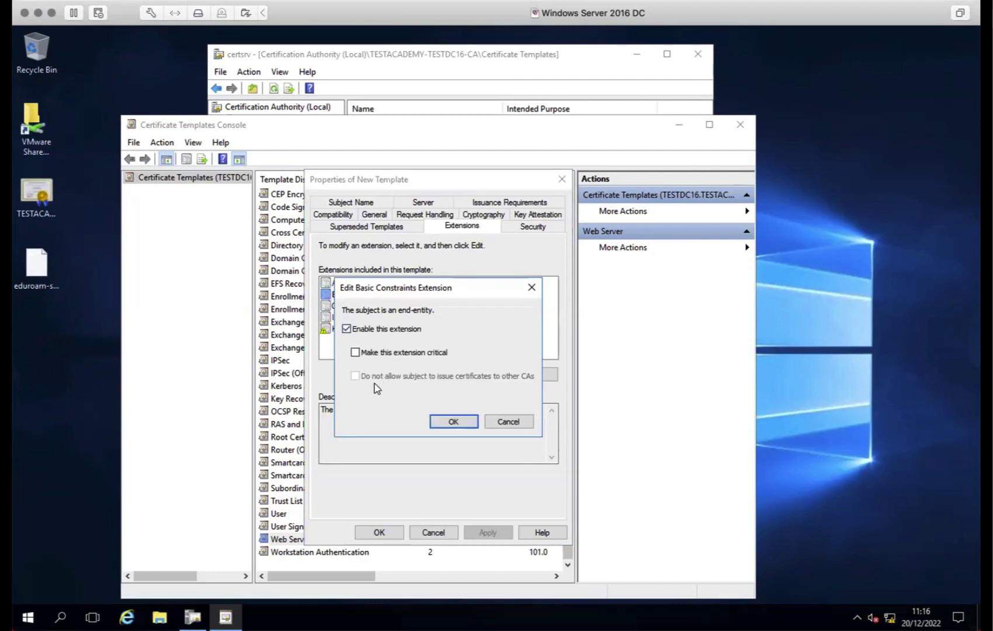
click(410, 355)
click(380, 331)
click(454, 422)
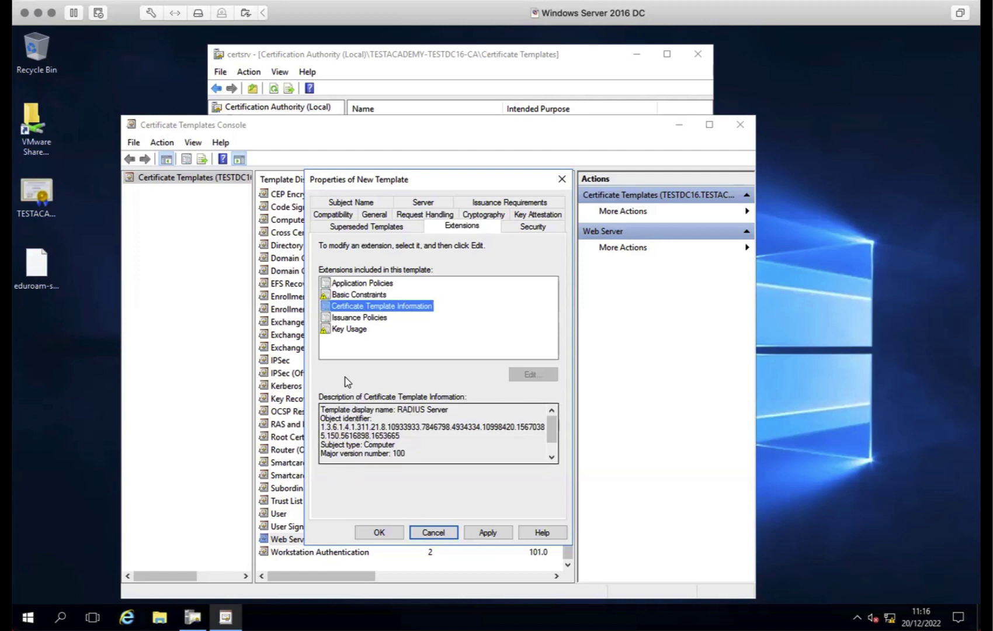
Inspect the Issuance Policies extension without adding a policy, then view Key Usage
click(351, 317)
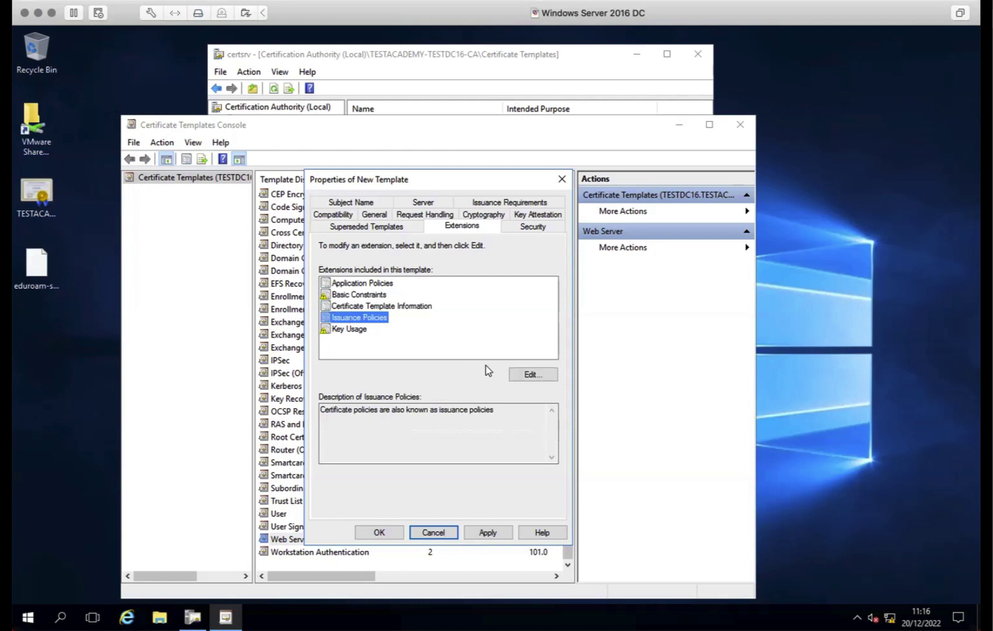
click(526, 375)
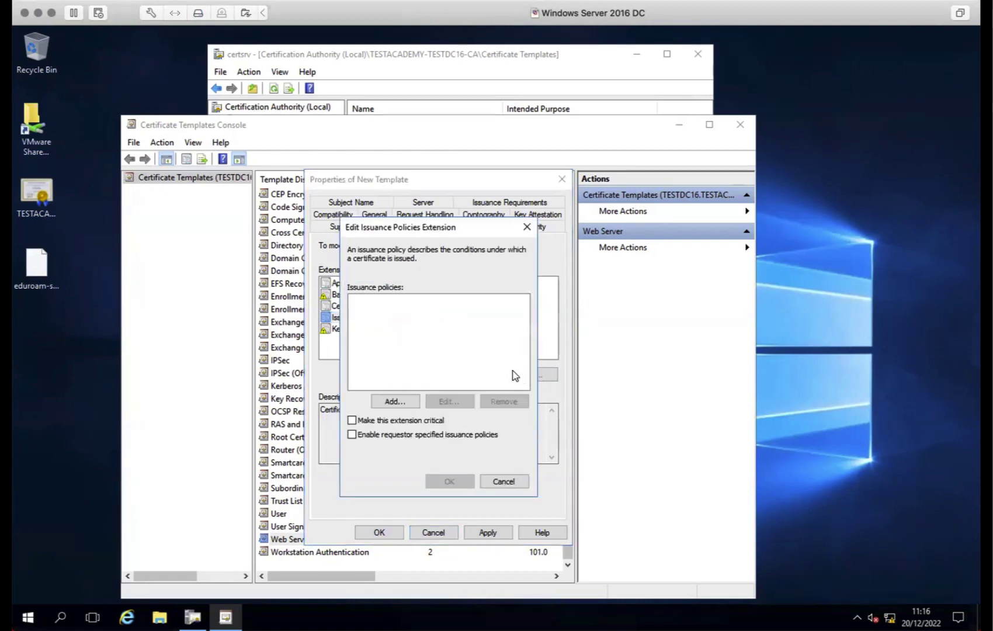
click(395, 402)
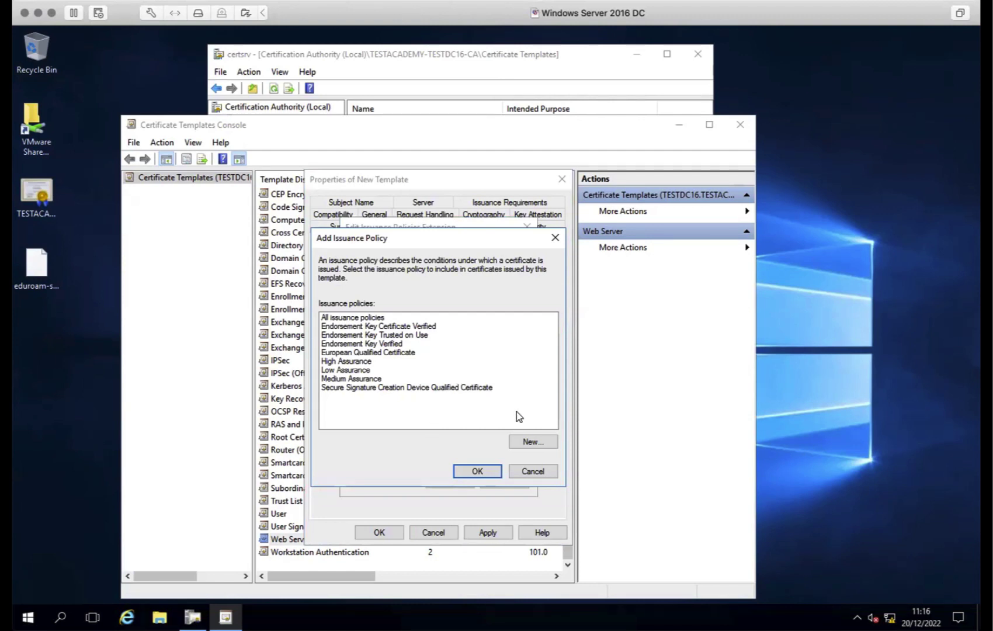
click(533, 470)
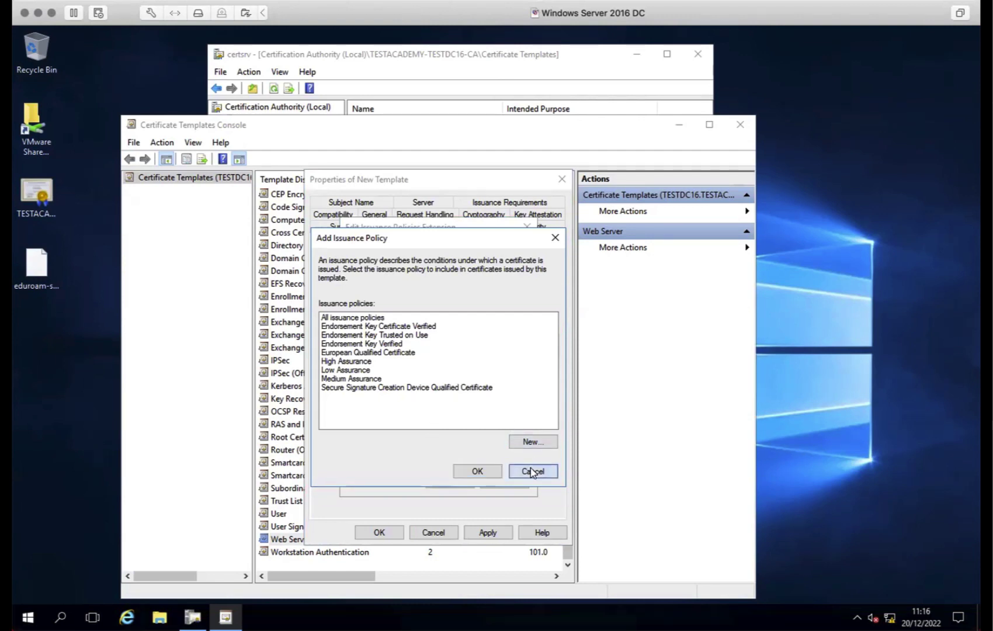
click(502, 478)
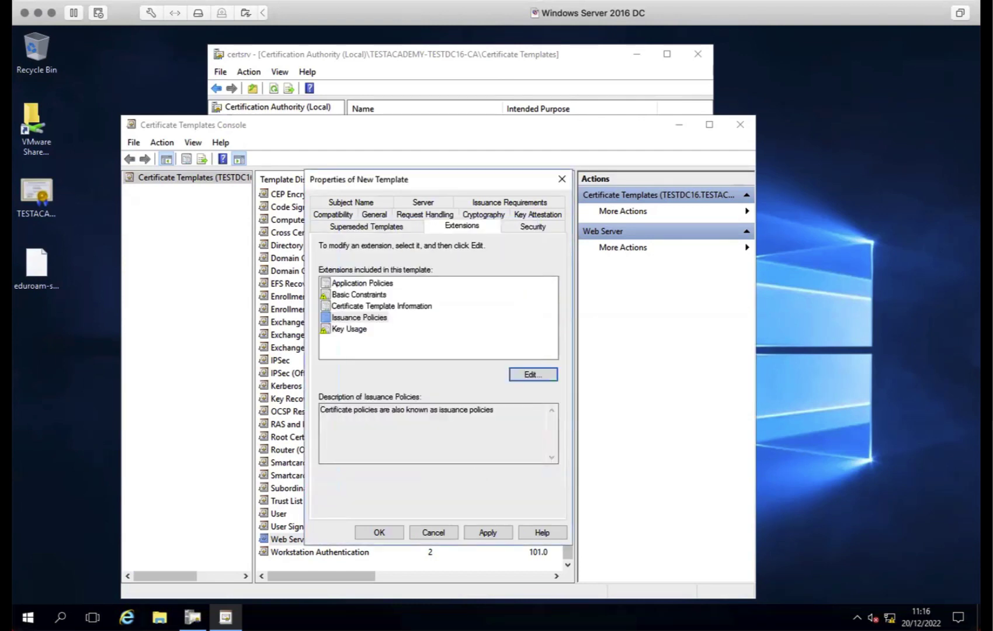
click(348, 330)
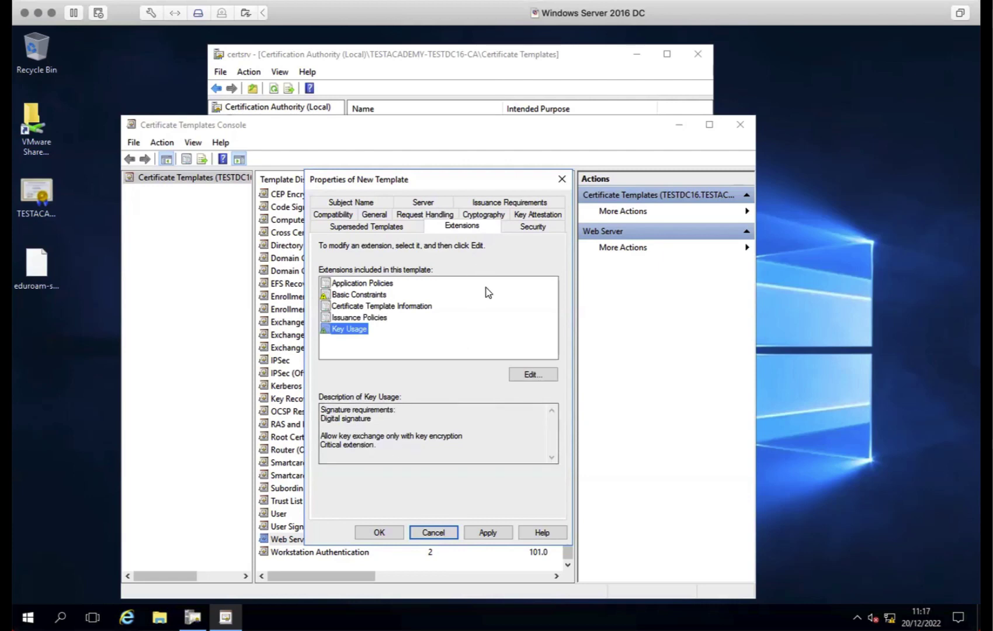
Confirm Basic Constraints is critical, apply the changes, and review compatibility, server and attestation settings
click(381, 285)
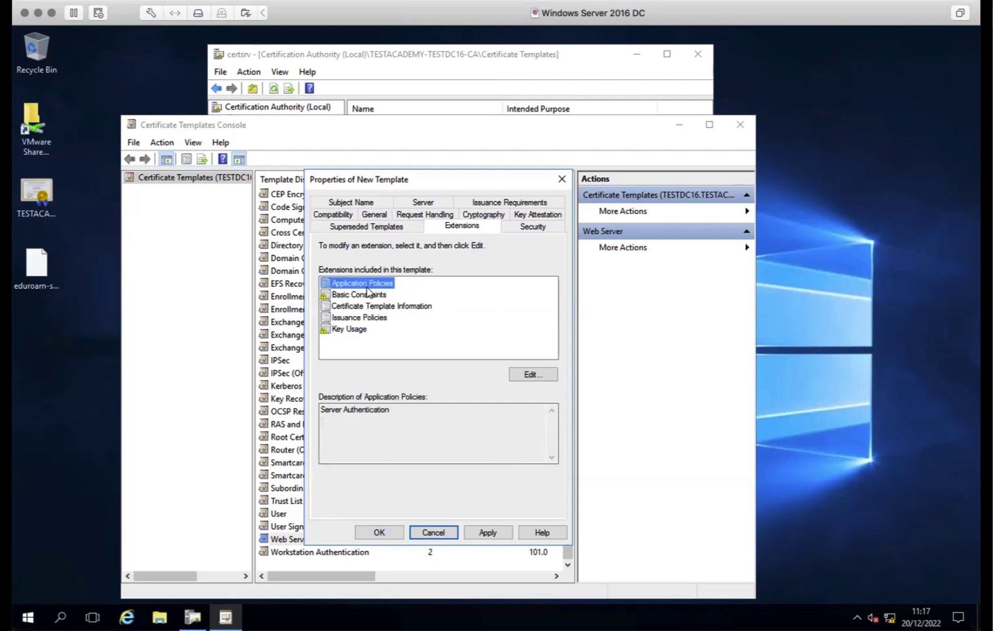
click(367, 295)
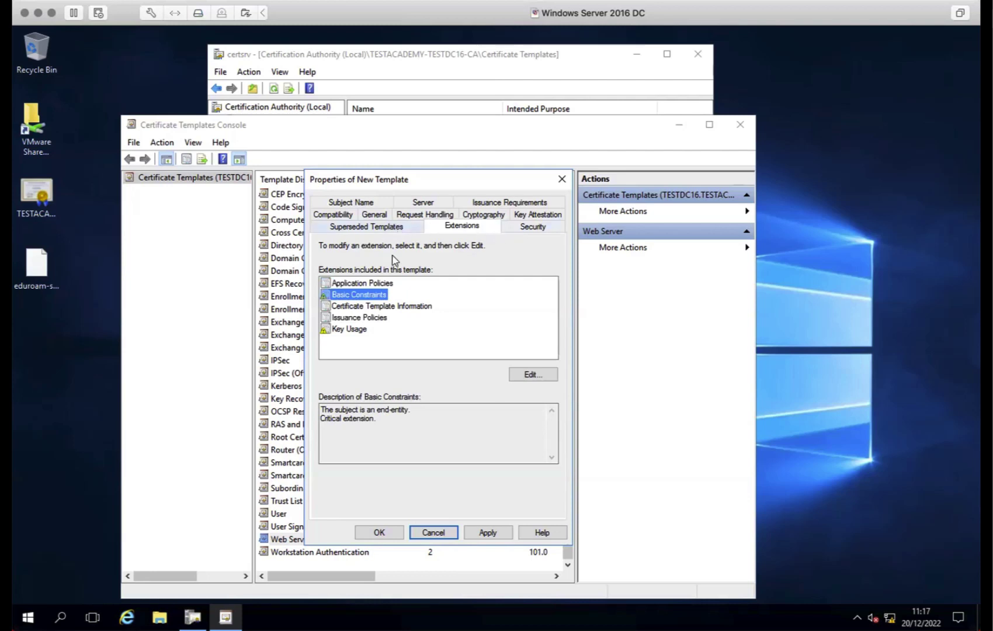
click(482, 532)
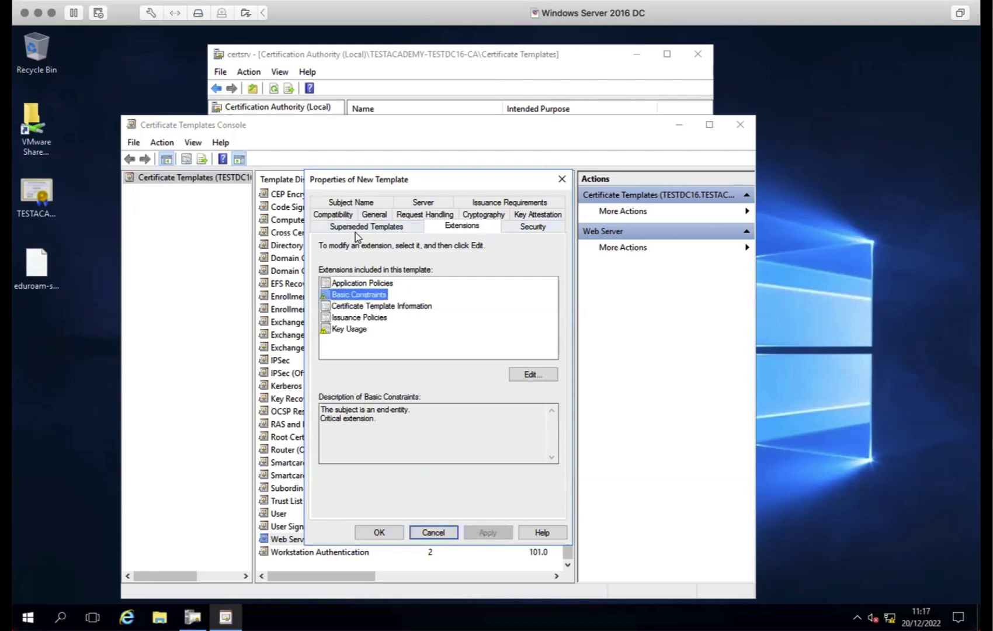
click(337, 215)
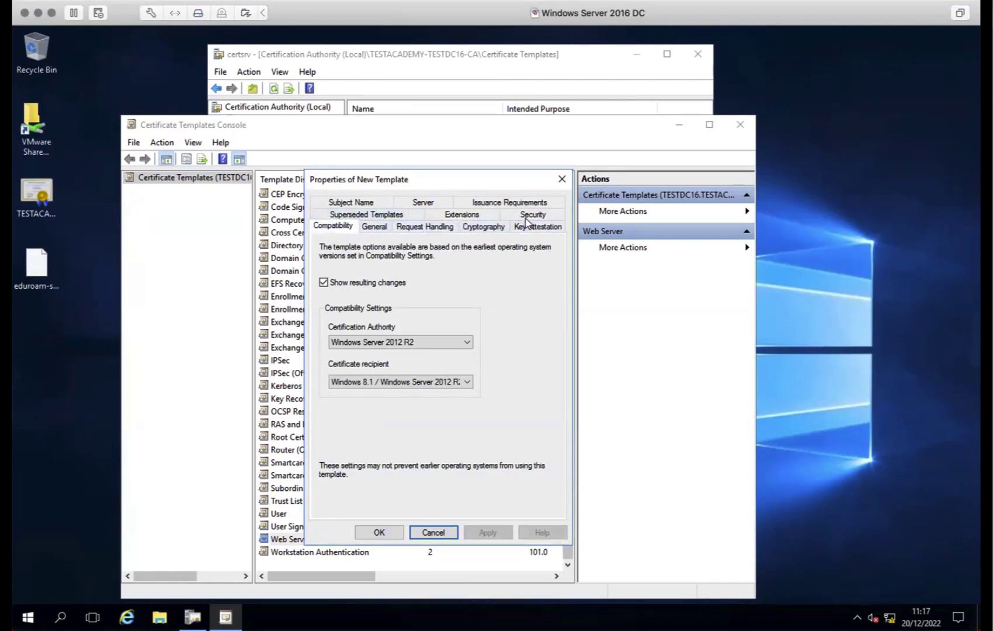
click(422, 203)
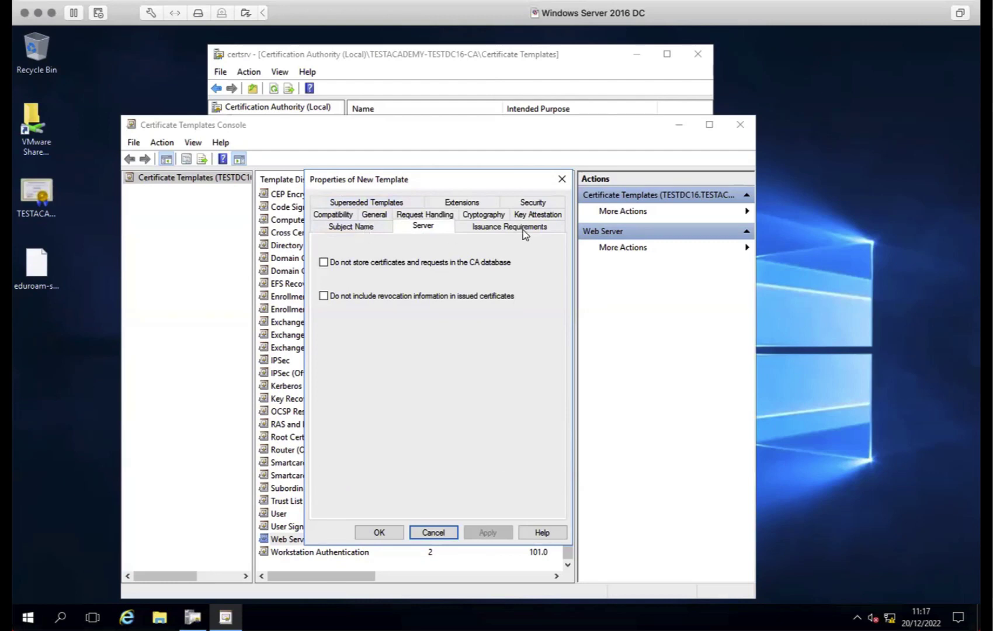
click(516, 215)
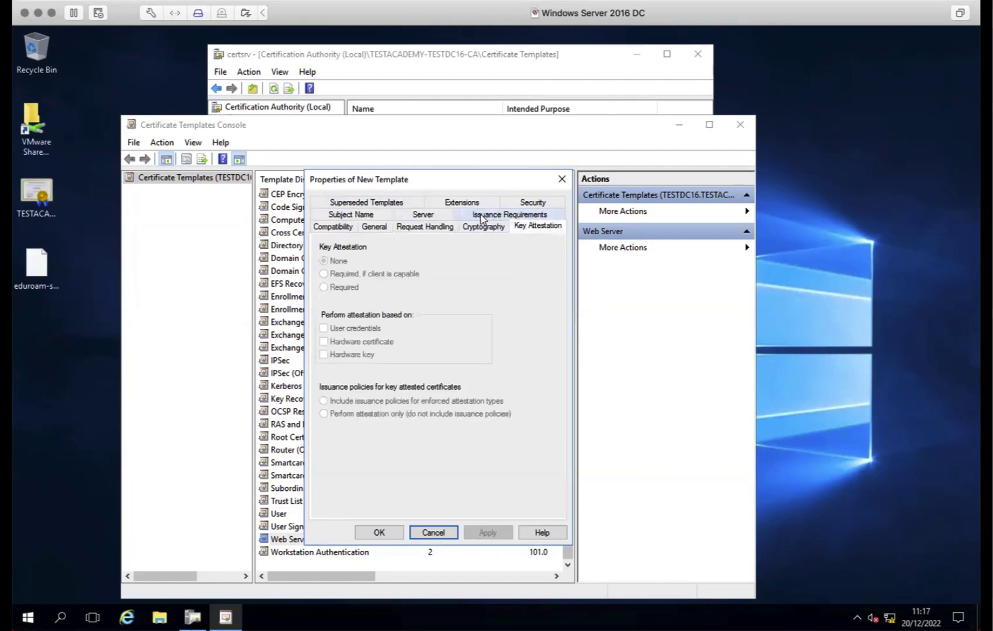
click(435, 232)
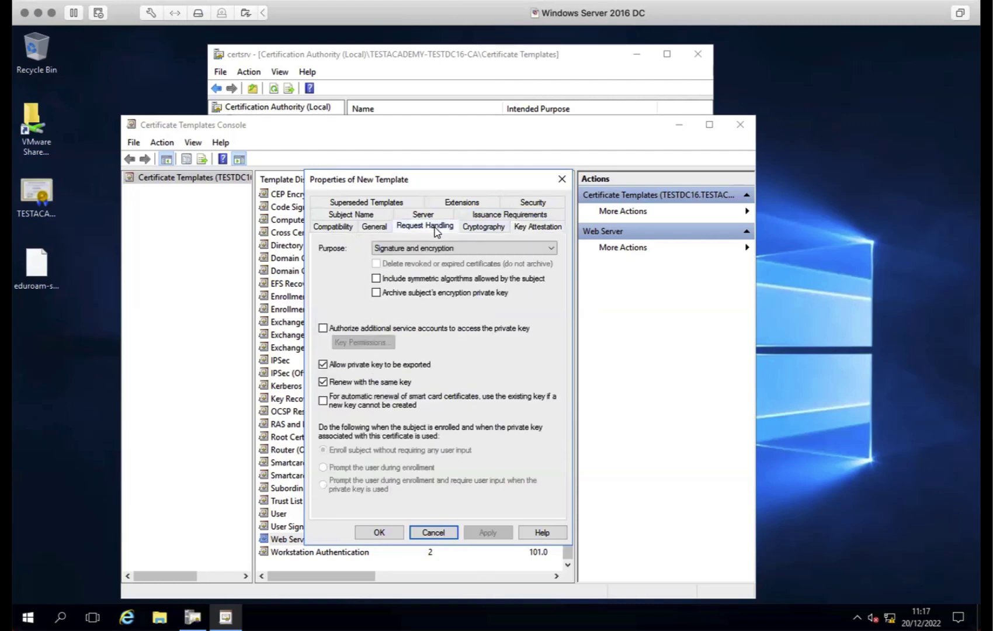
Re-check name, validity, subject name and request handling, then save the RADIUS Server template
click(371, 227)
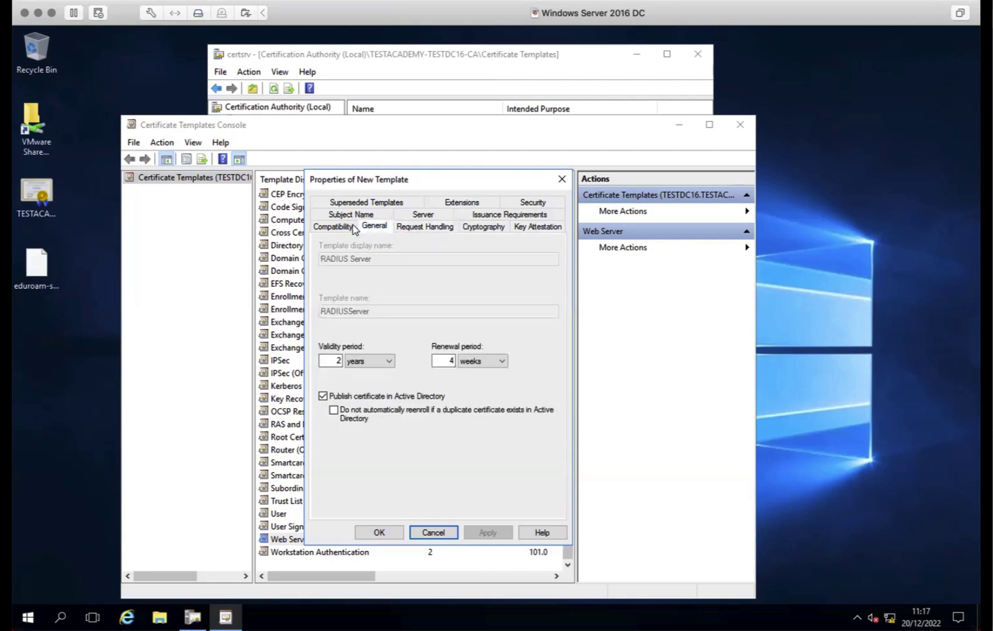
click(343, 229)
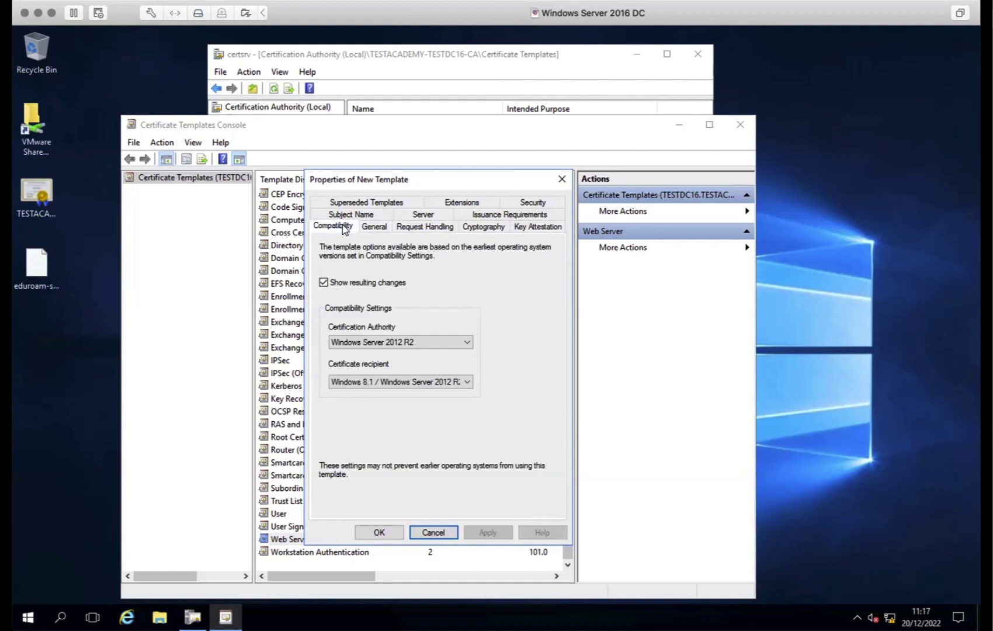
click(352, 216)
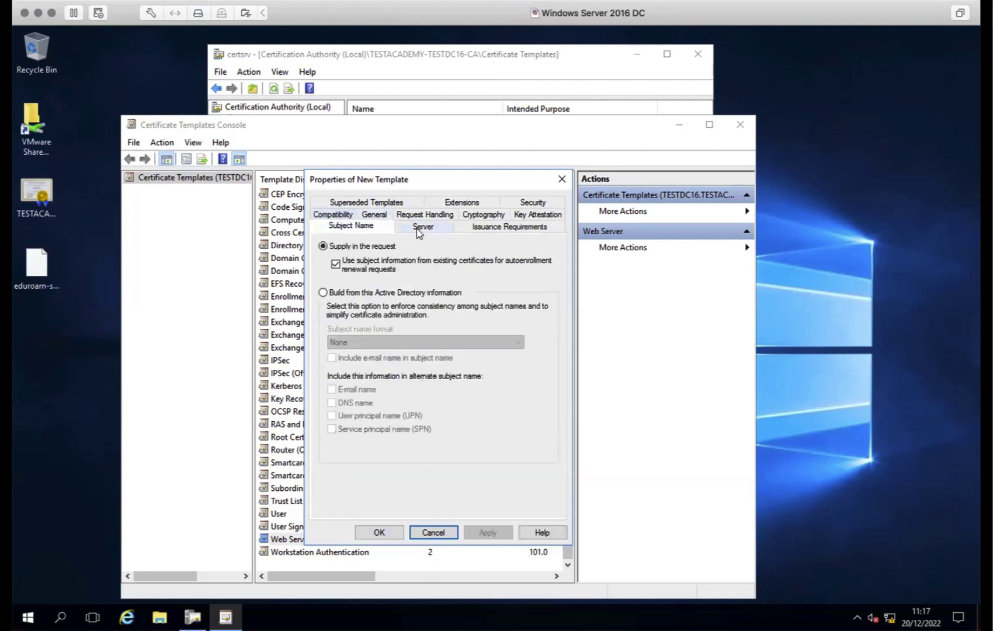
click(421, 228)
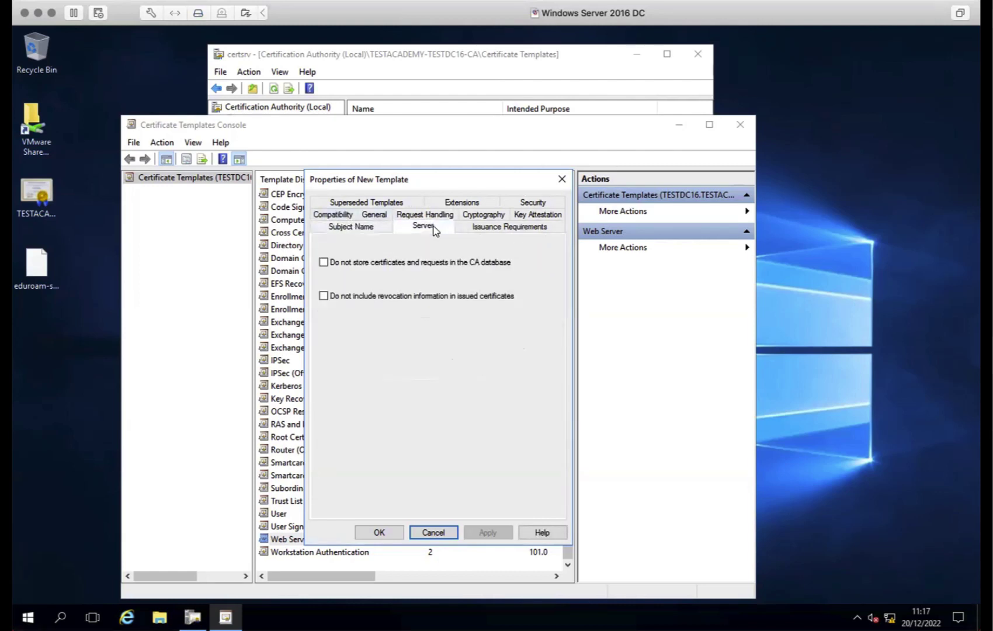
click(542, 215)
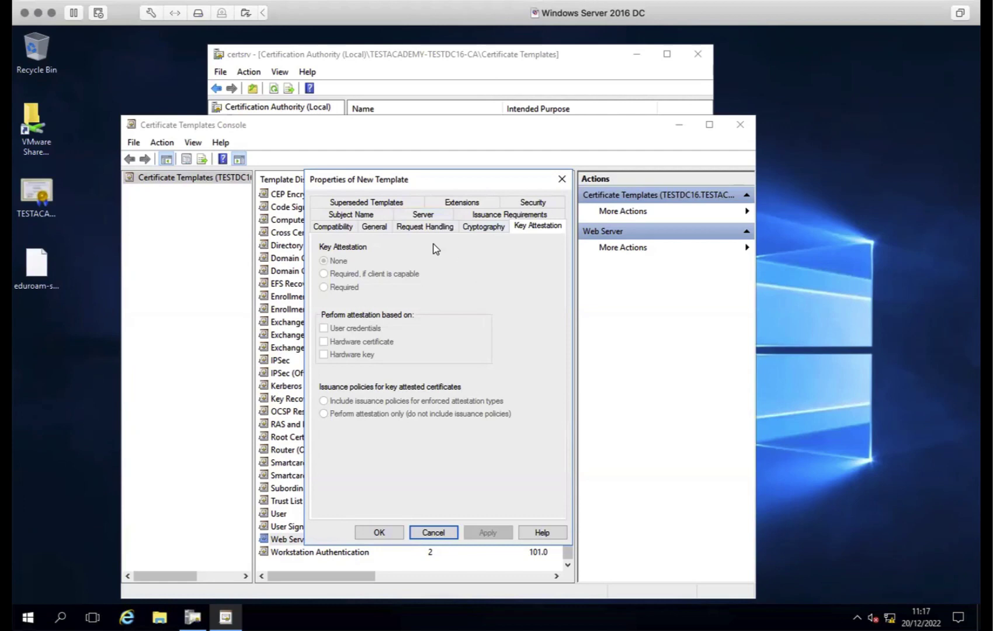
click(425, 229)
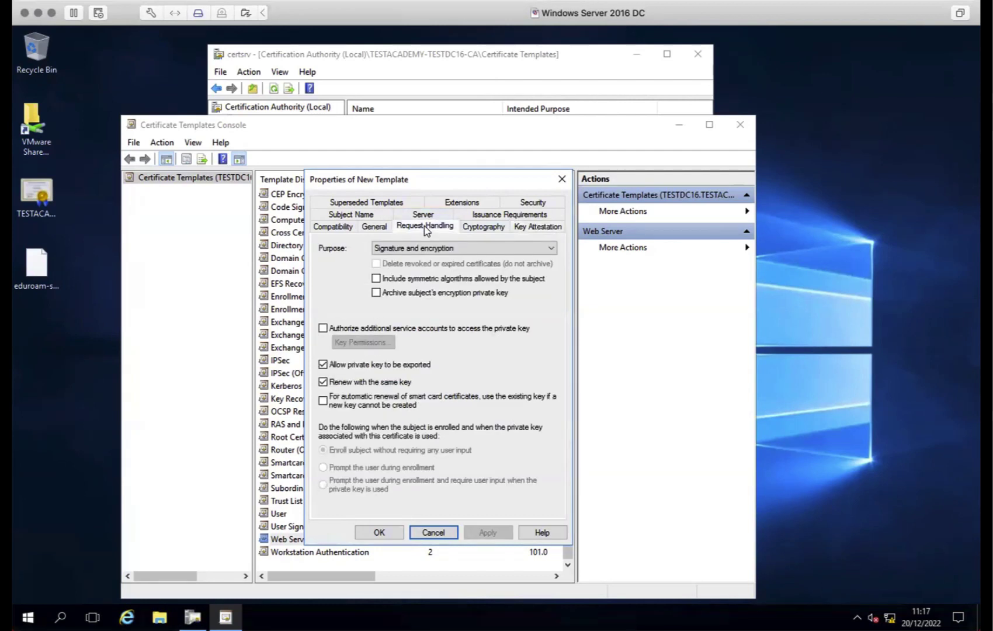
click(381, 532)
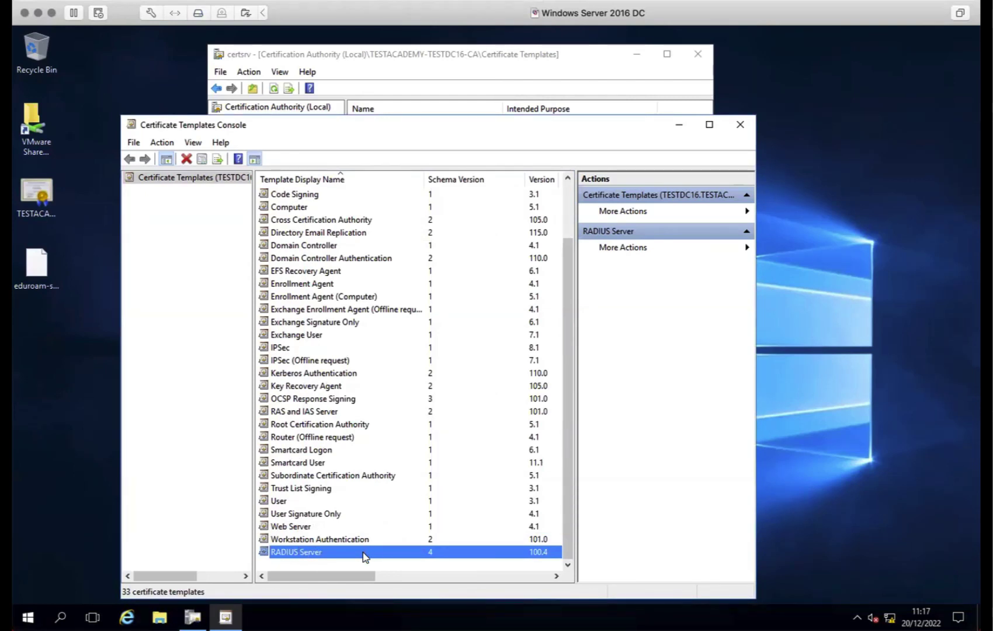
Reopen RADIUS Server properties to verify, then close the Certificate Templates Console
double_click(325, 553)
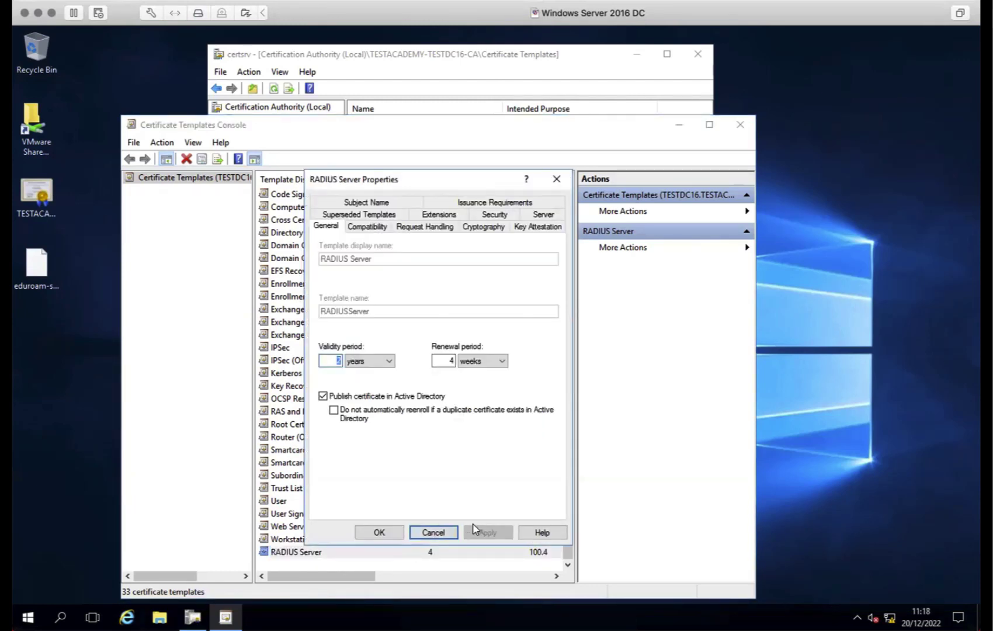
click(435, 533)
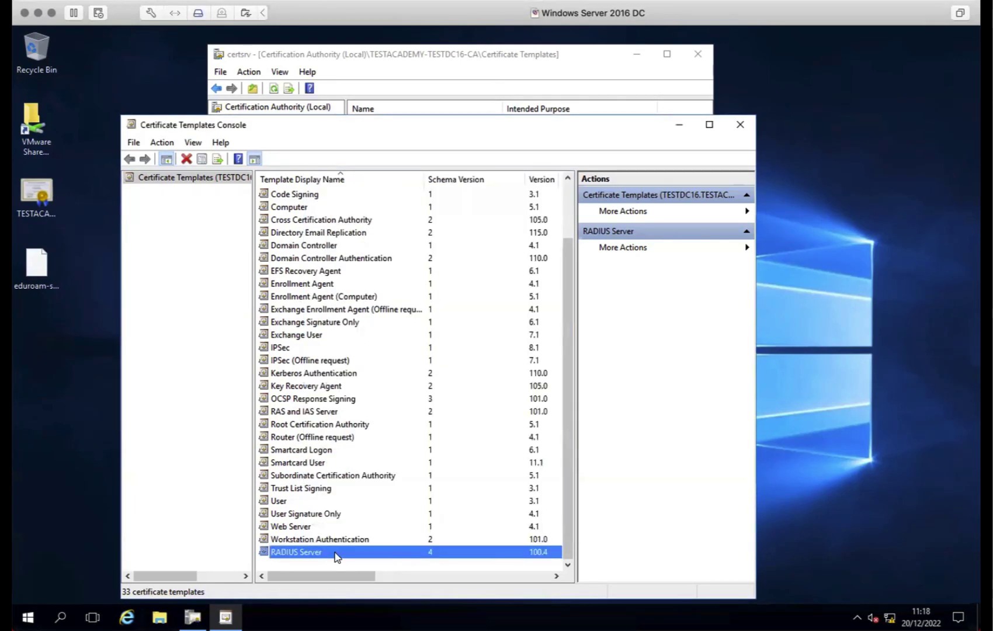
click(131, 124)
click(152, 221)
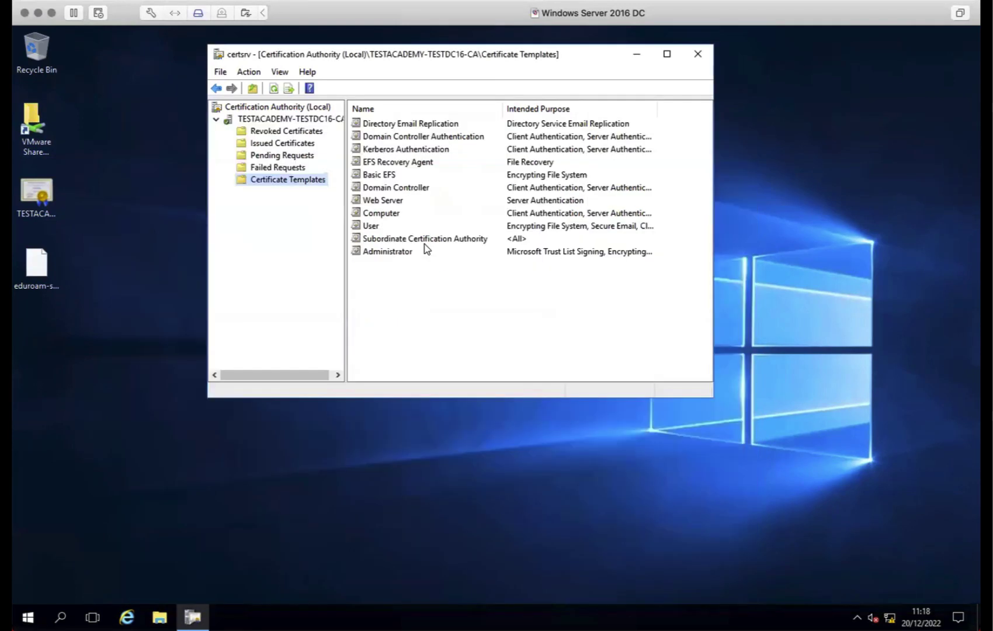
Add RADIUS Server as a certificate template to issue in certsrv
right_click(371, 276)
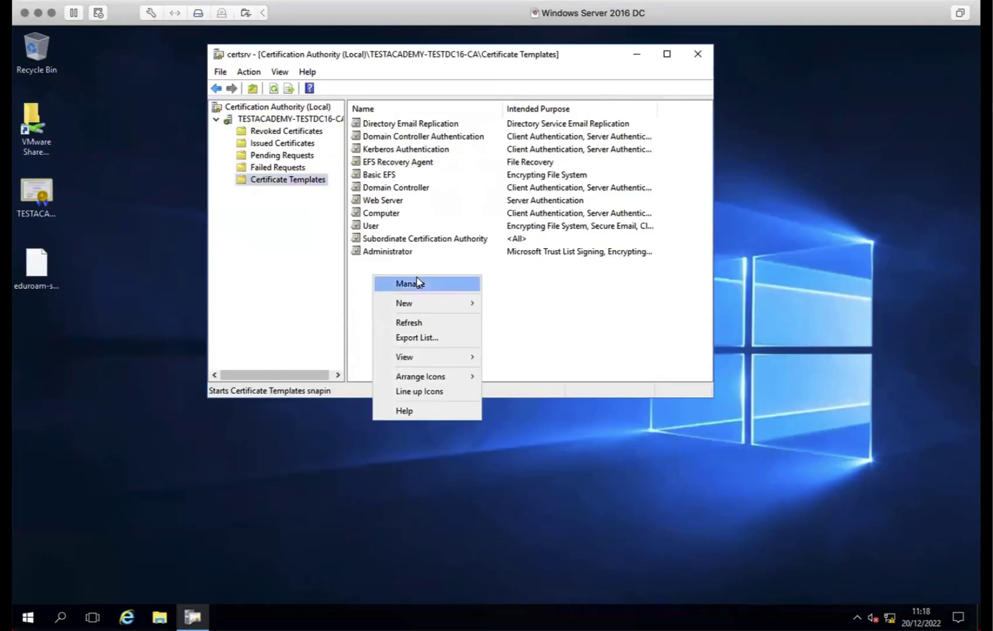
mouse_move(420, 306)
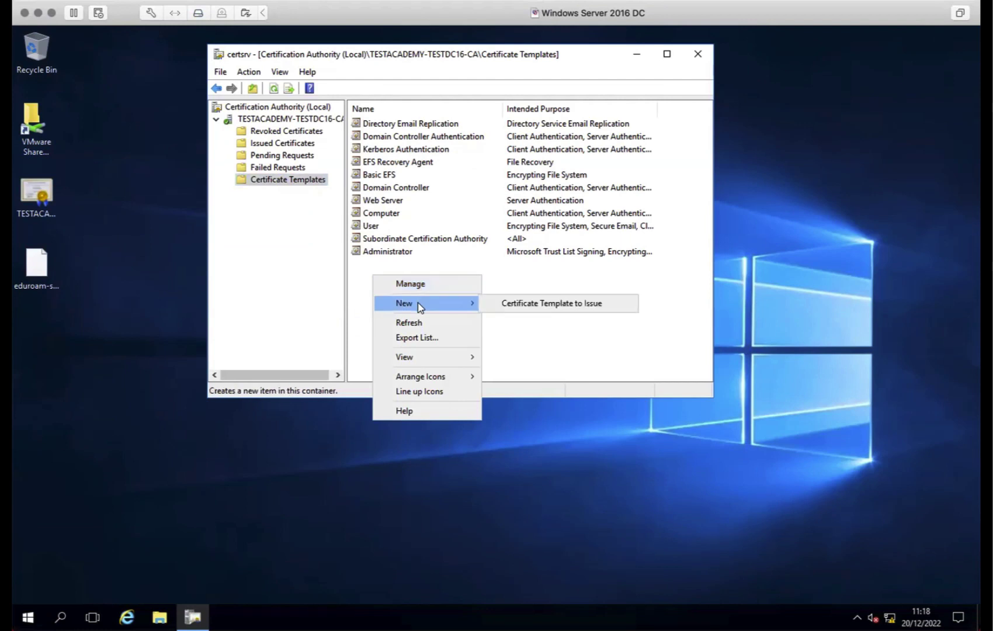
click(508, 305)
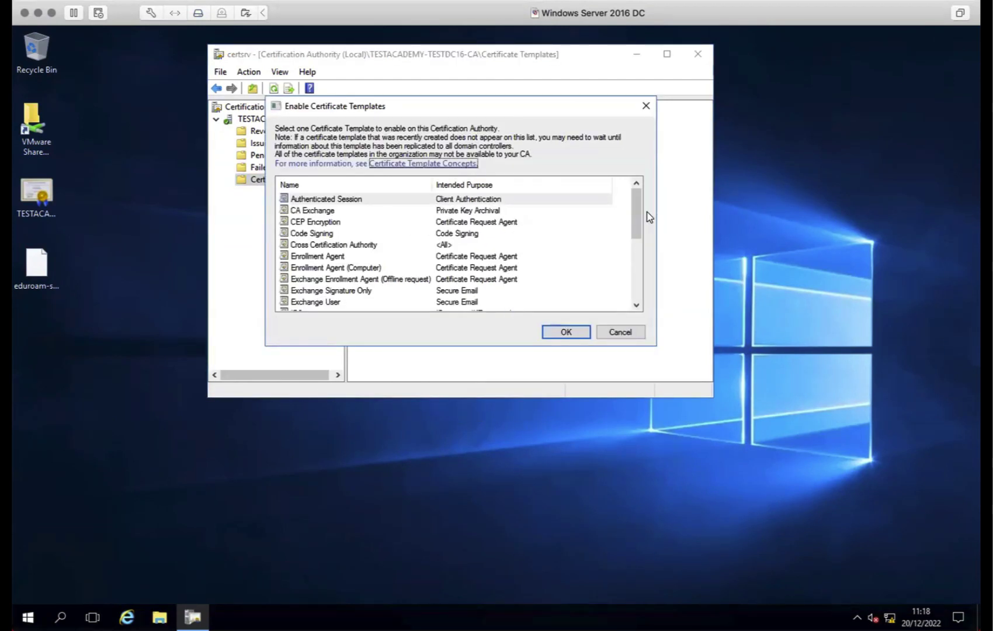
drag(632, 210, 635, 261)
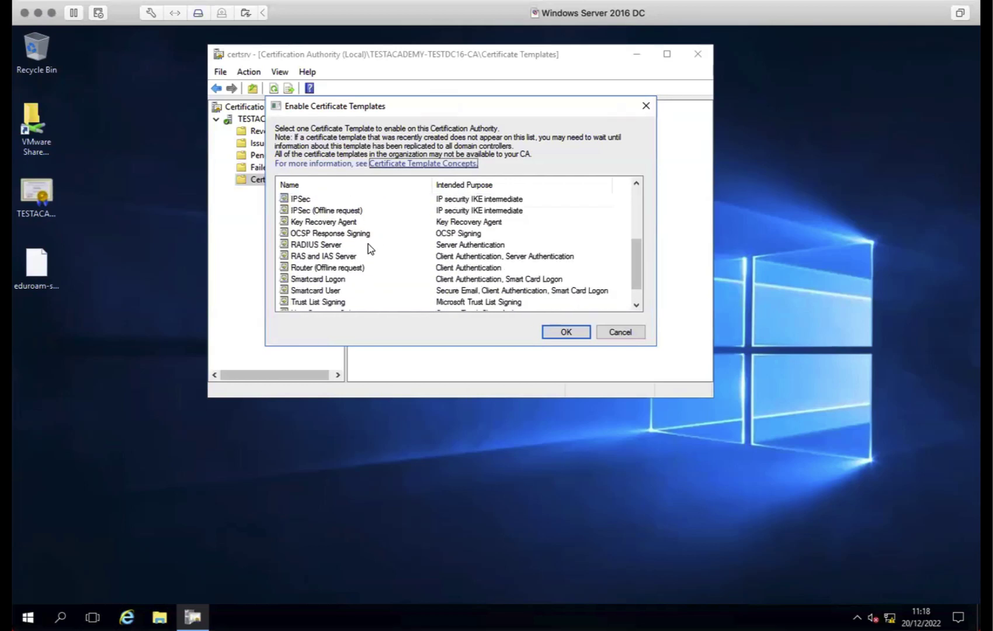
click(314, 245)
click(565, 334)
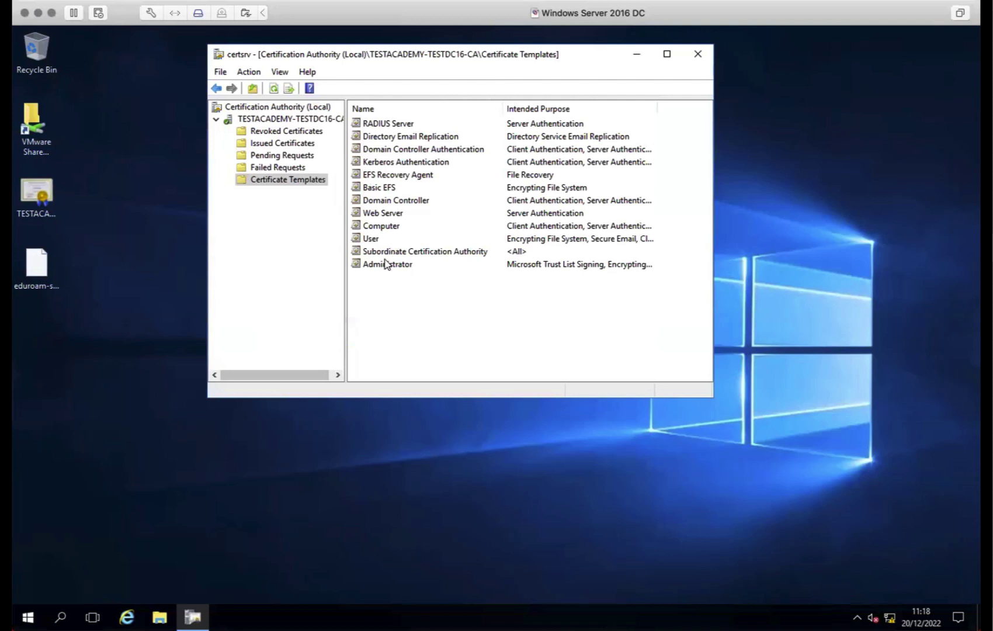
click(372, 121)
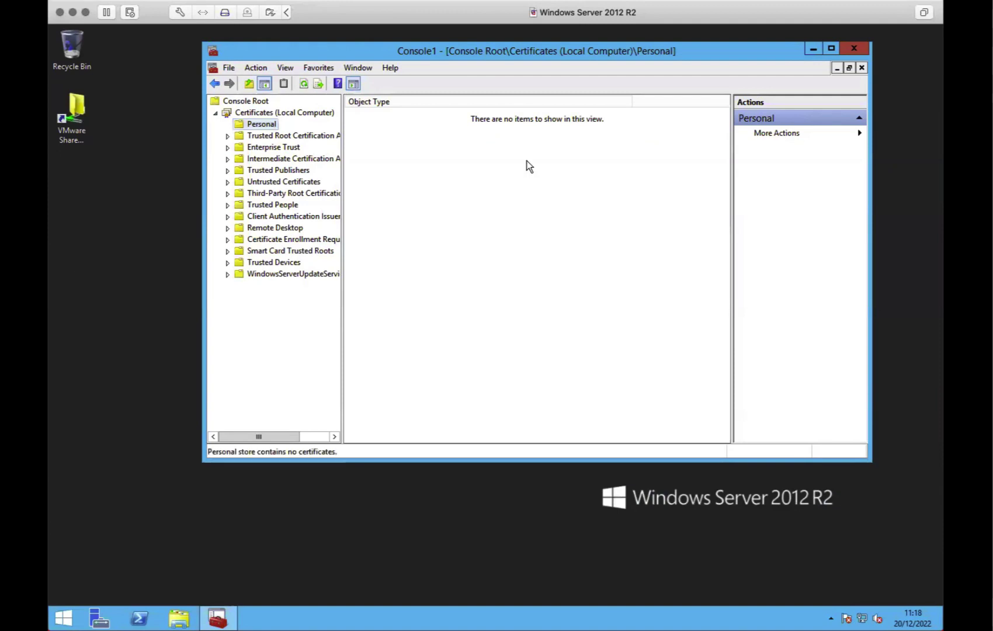
Start a new certificate request for the Personal store using Active Directory enrollment policy
right_click(269, 124)
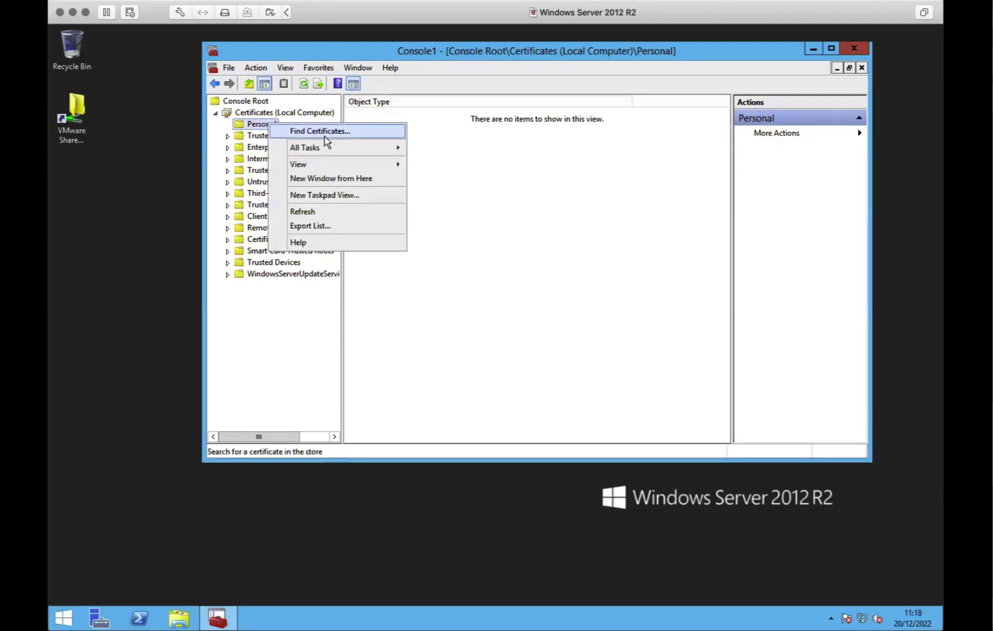
mouse_move(324, 151)
click(482, 164)
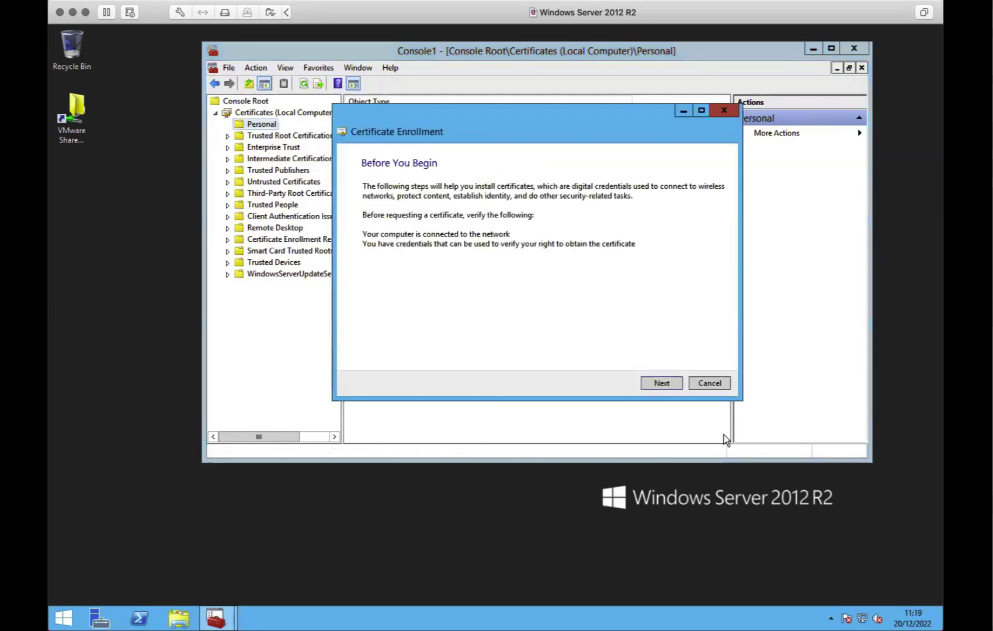
click(669, 381)
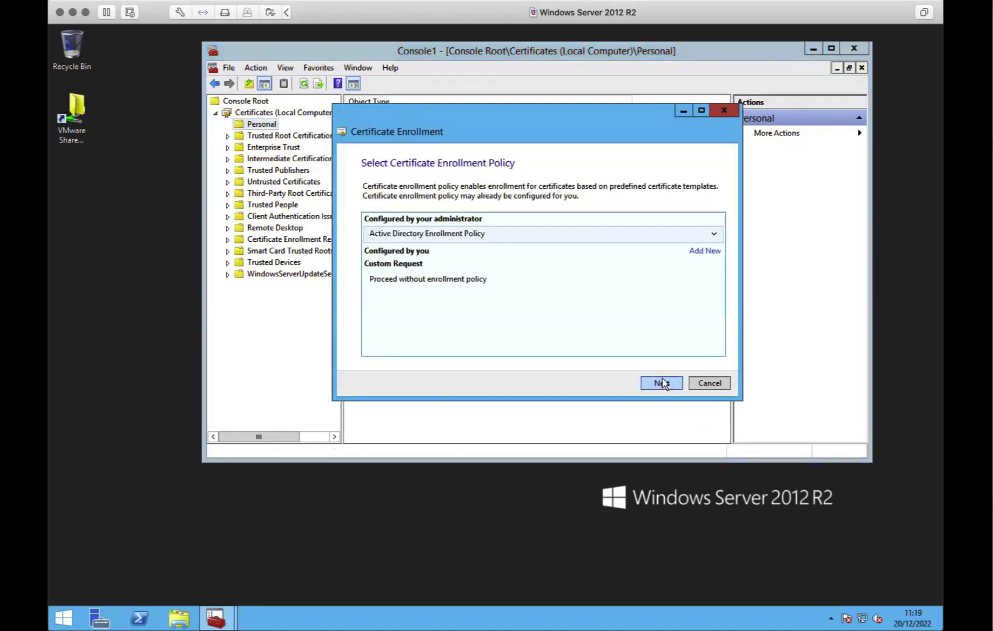
click(662, 382)
Choose the RADIUS Server template and open its certificate properties for customising
click(684, 213)
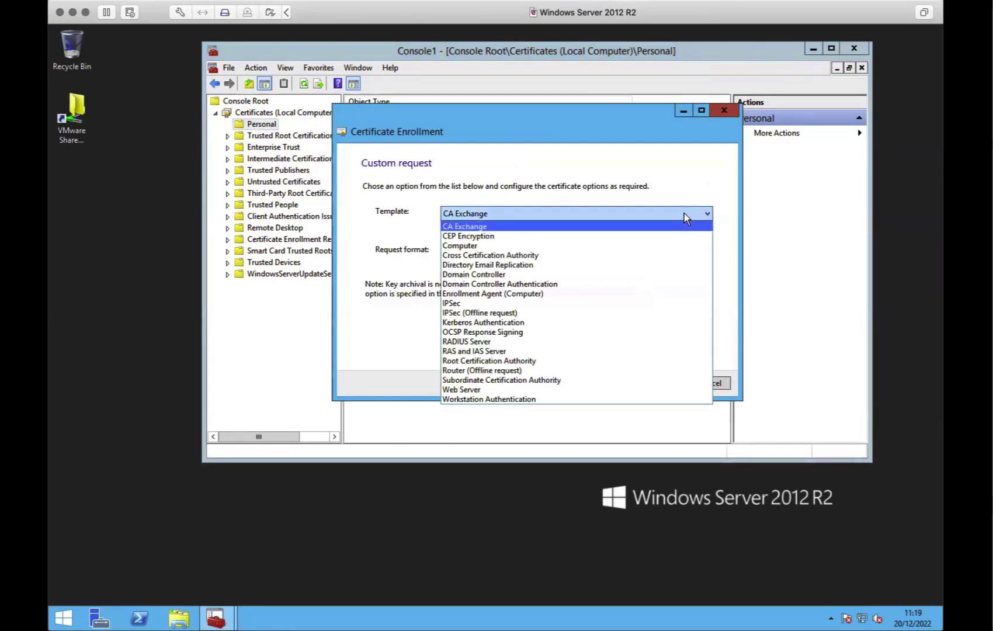
click(646, 343)
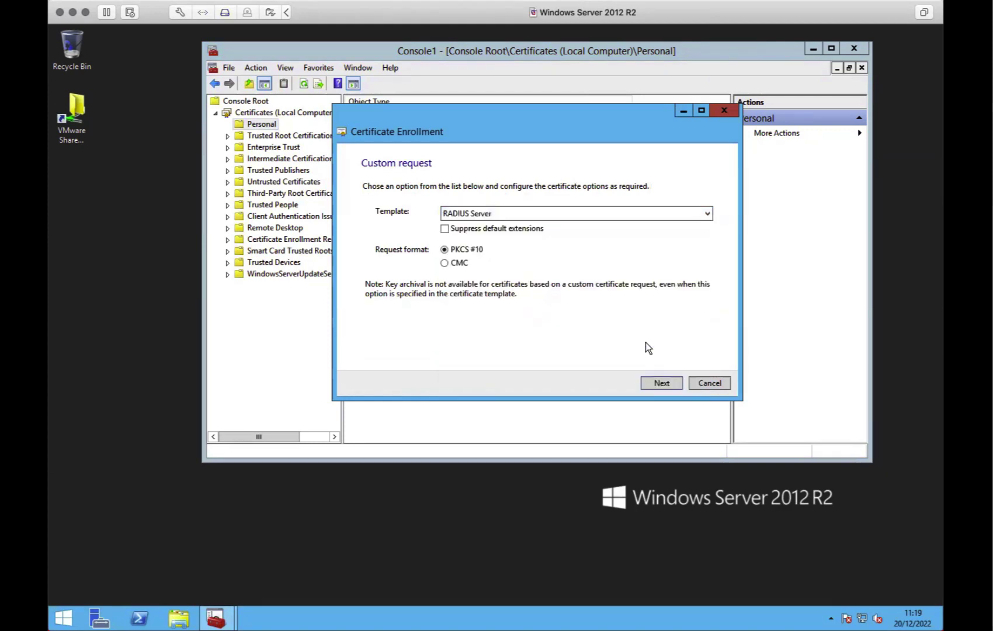
click(672, 383)
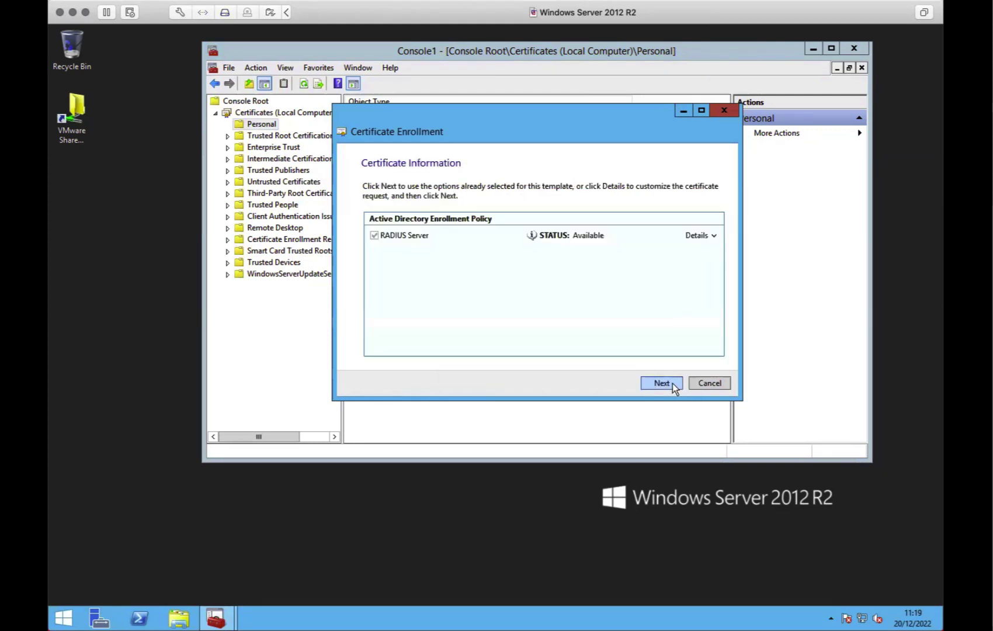
click(716, 234)
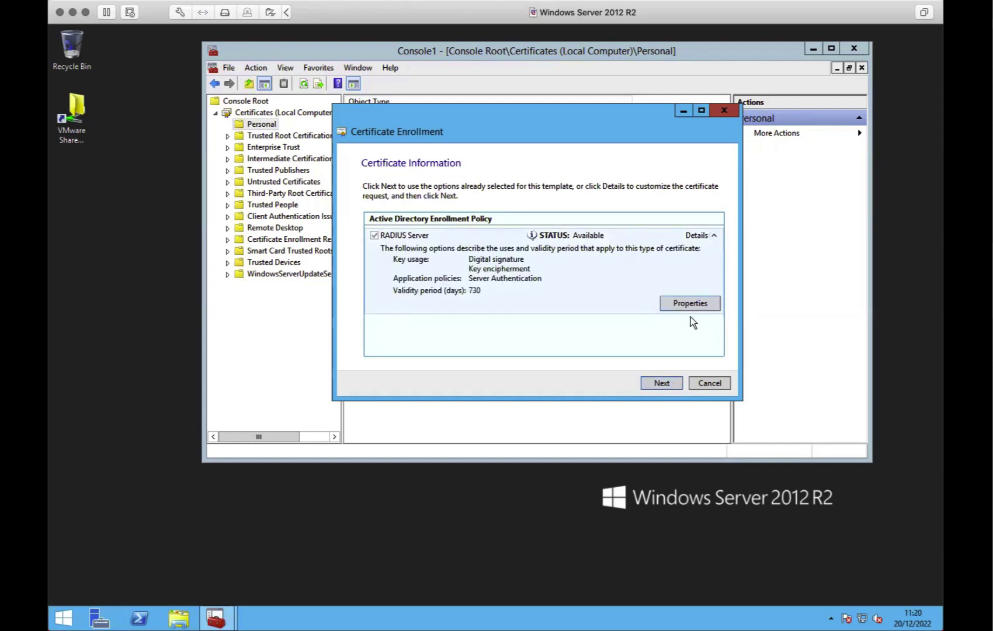
click(701, 305)
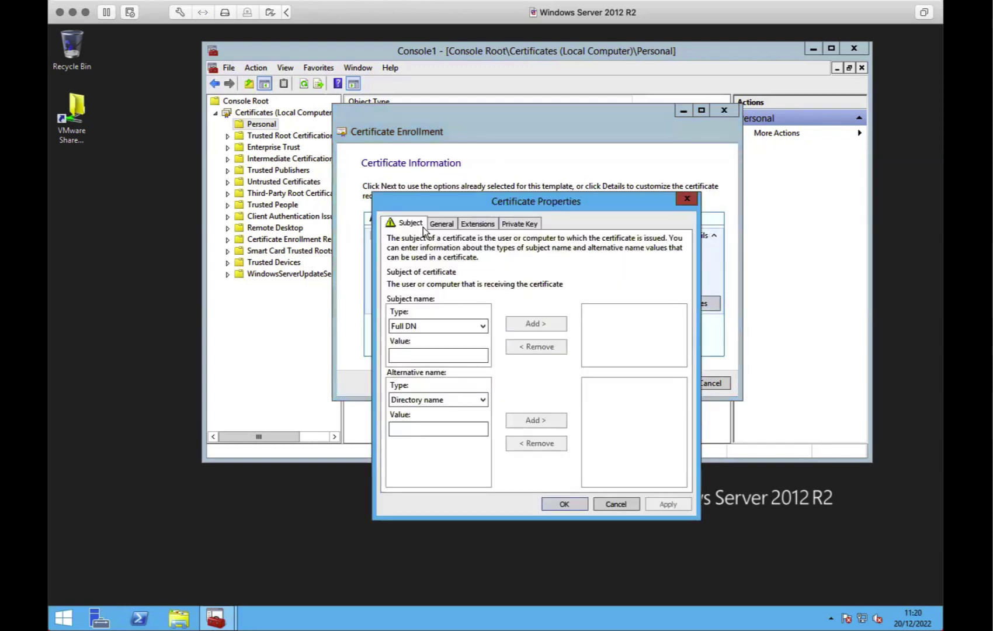
Enter 'eduroam server' as friendly name and description, then return to the Subject settings
click(432, 326)
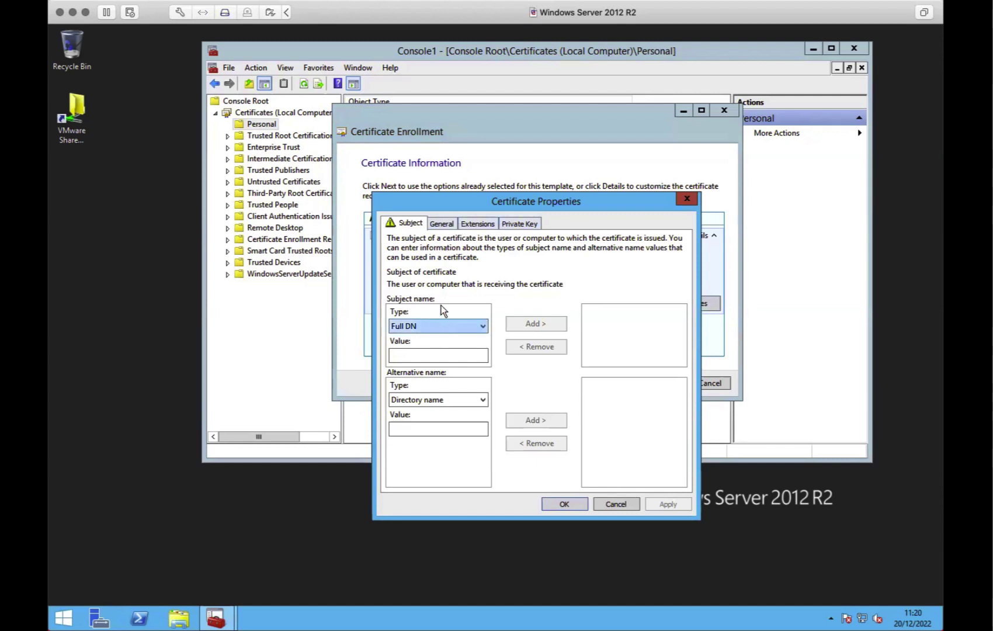
click(440, 225)
click(411, 223)
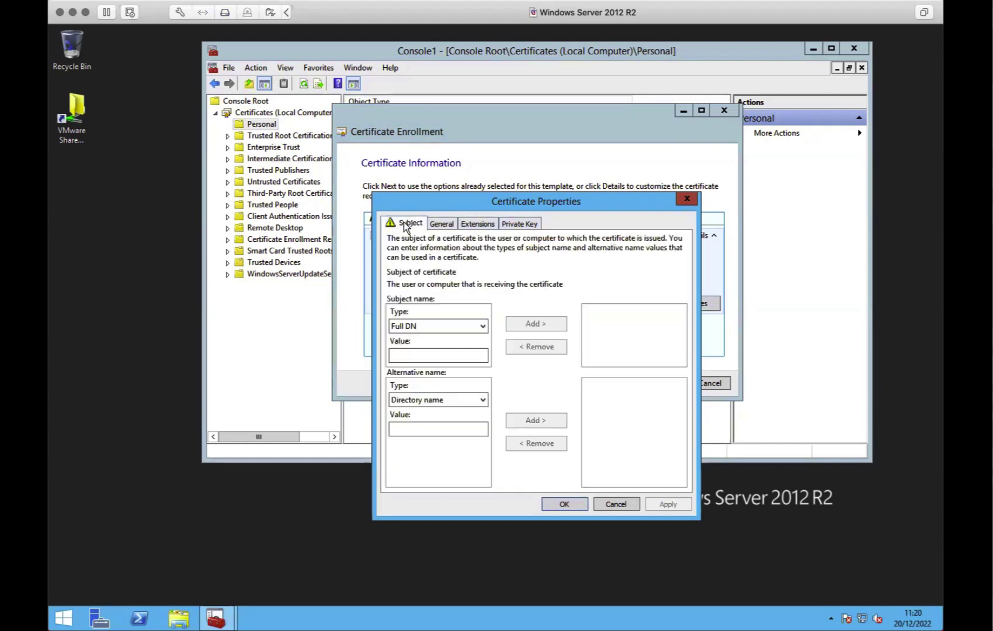
click(447, 227)
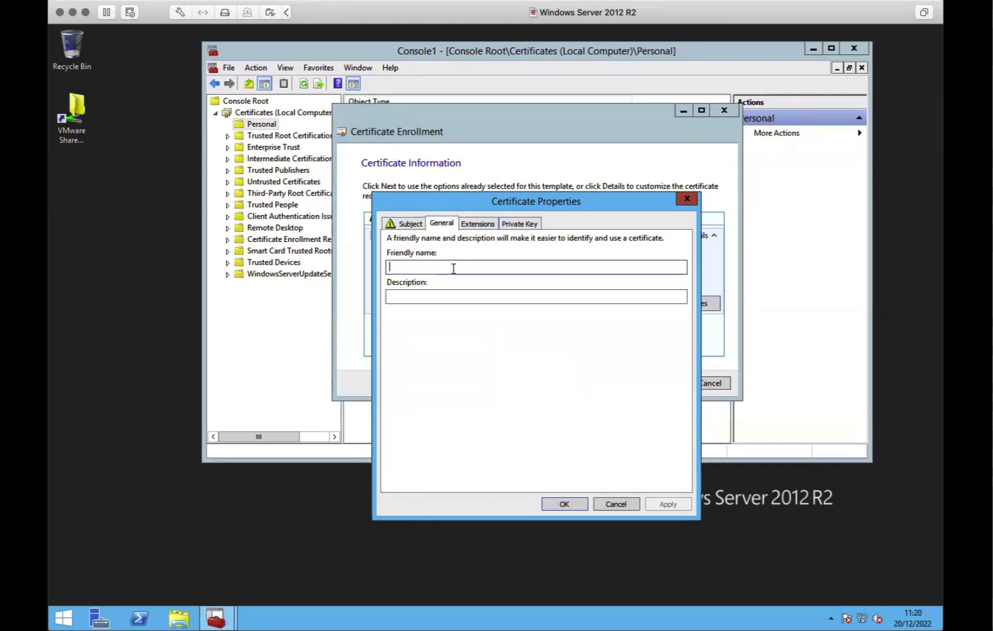
text(eduroam)
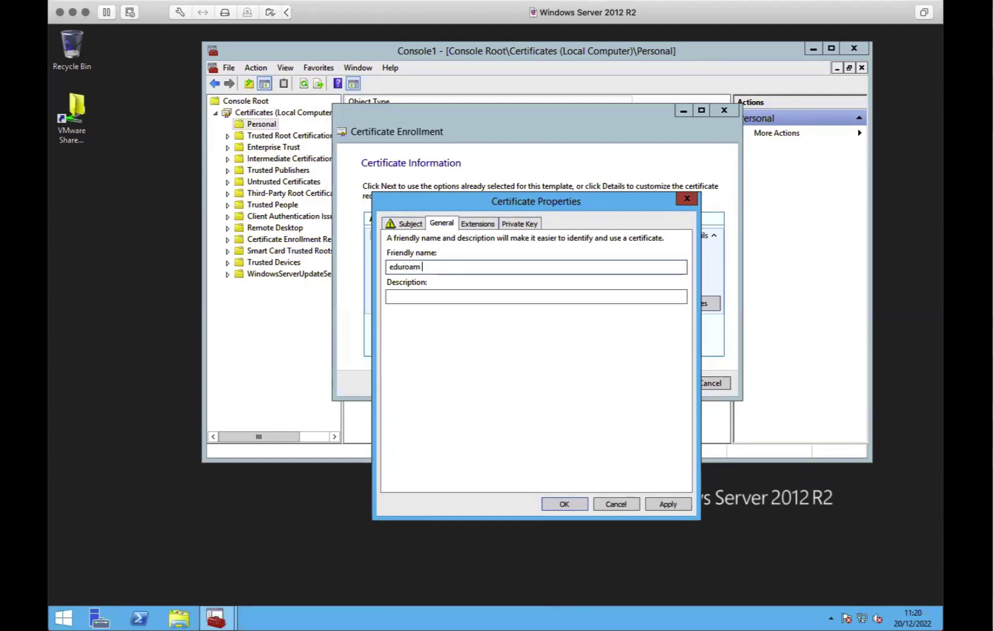
text( server)
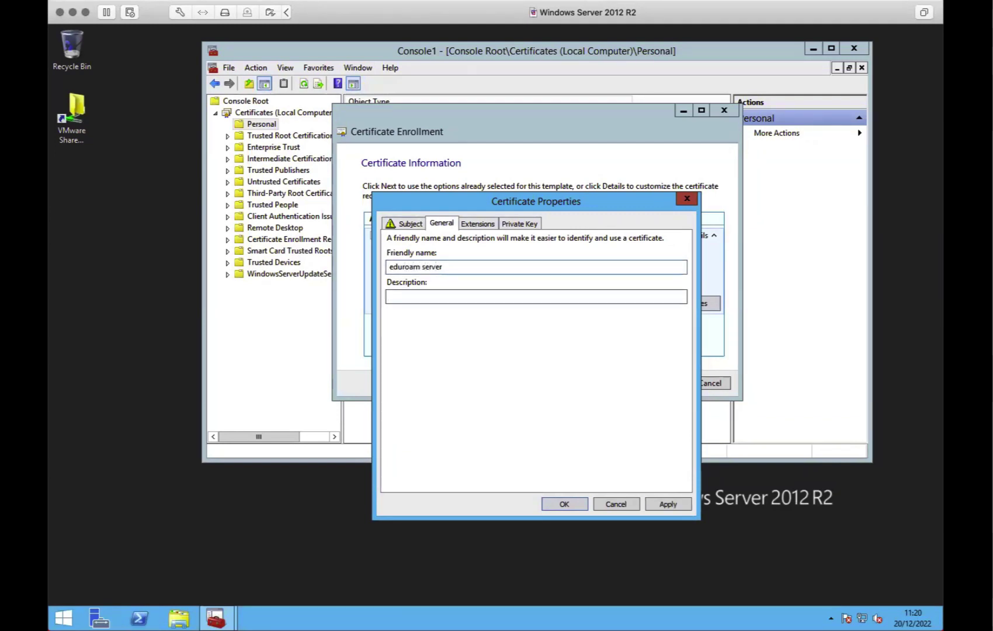
text(eduroam server)
click(410, 223)
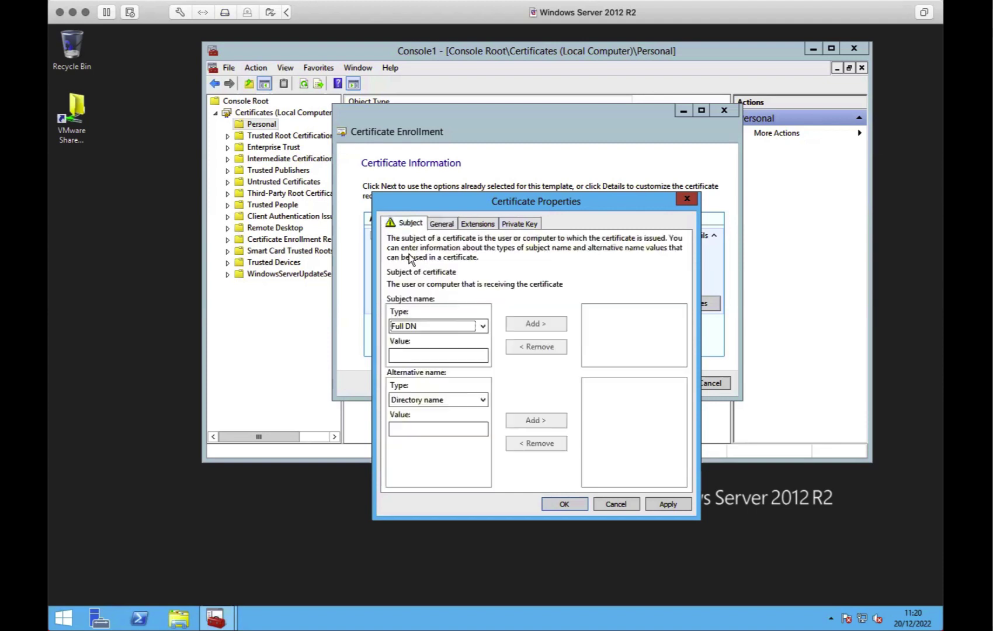
Add CN=eduroam.domain.ac.uk and country GB to the request subject
click(437, 325)
click(430, 349)
click(429, 356)
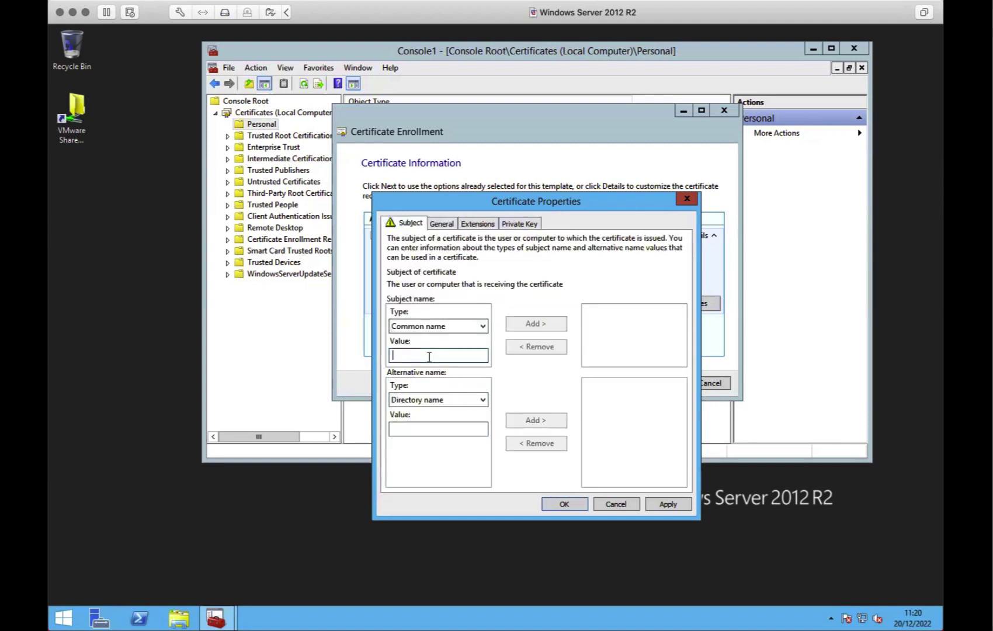
text(eduroam)
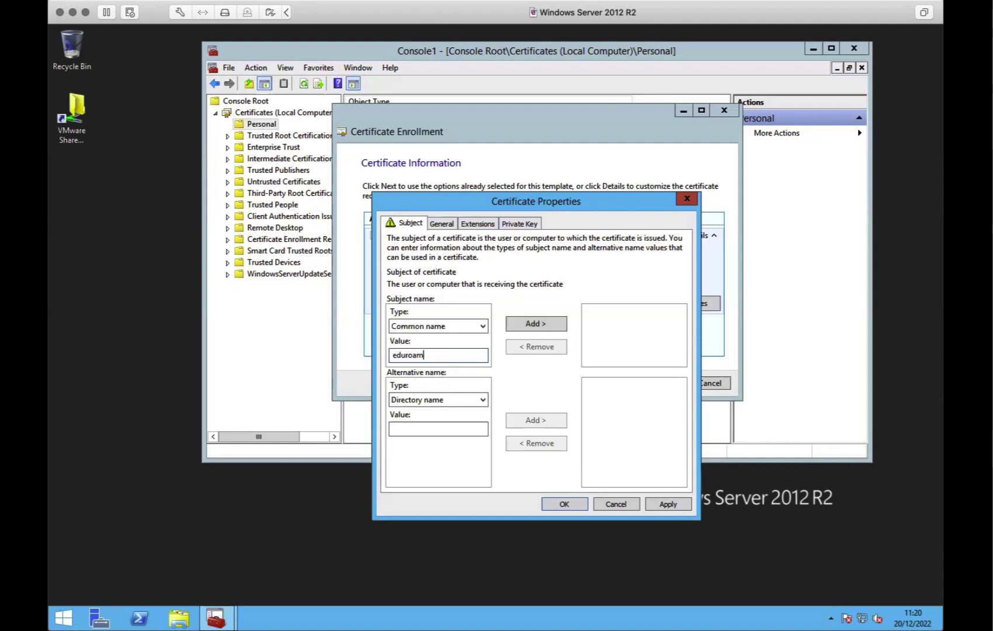
text(.domain.ac.uk)
click(533, 324)
click(438, 354)
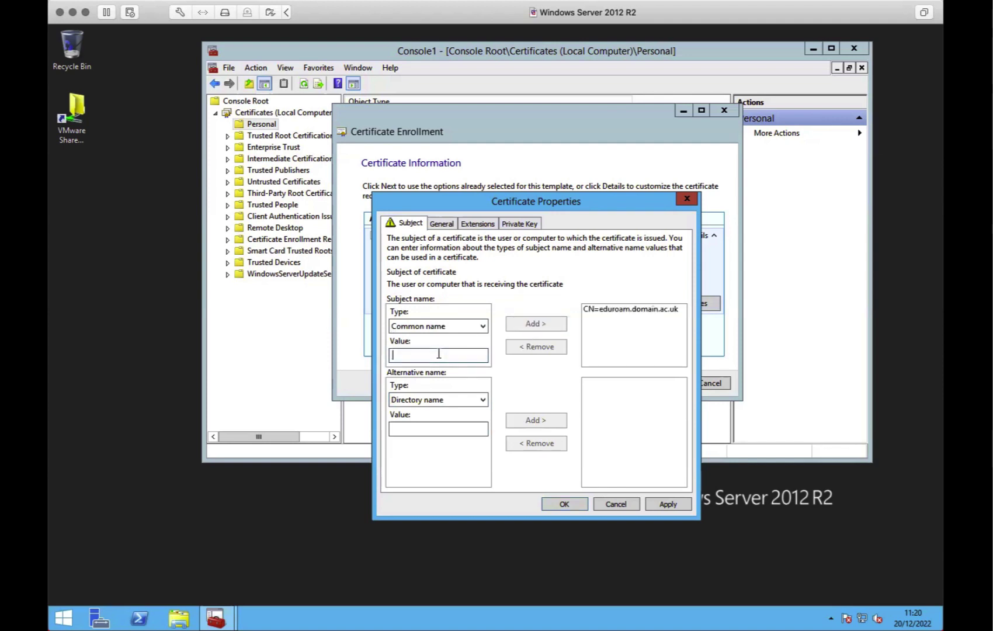
click(450, 326)
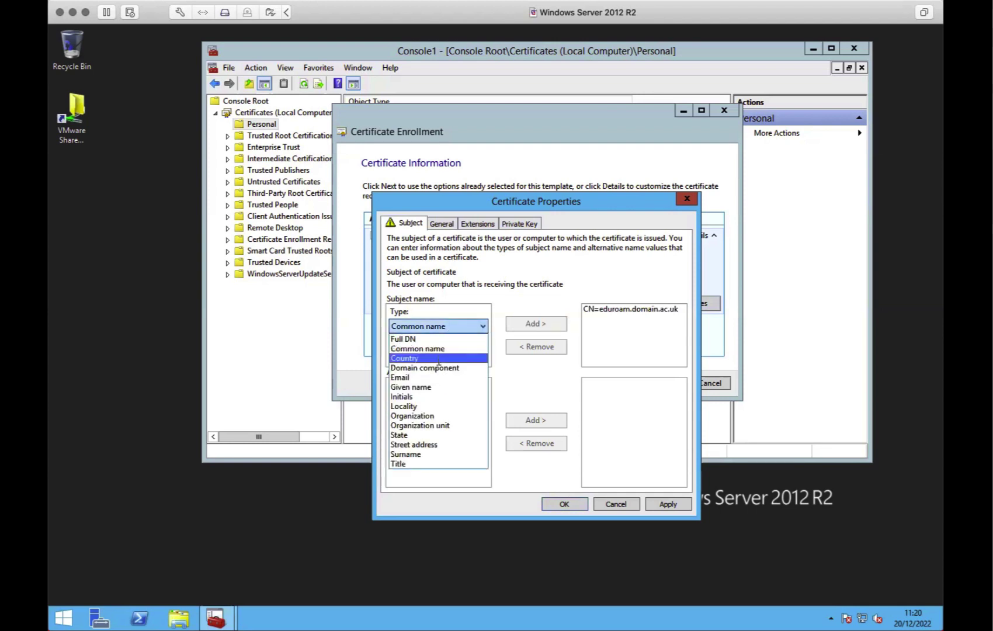
click(452, 356)
click(452, 357)
text(GB)
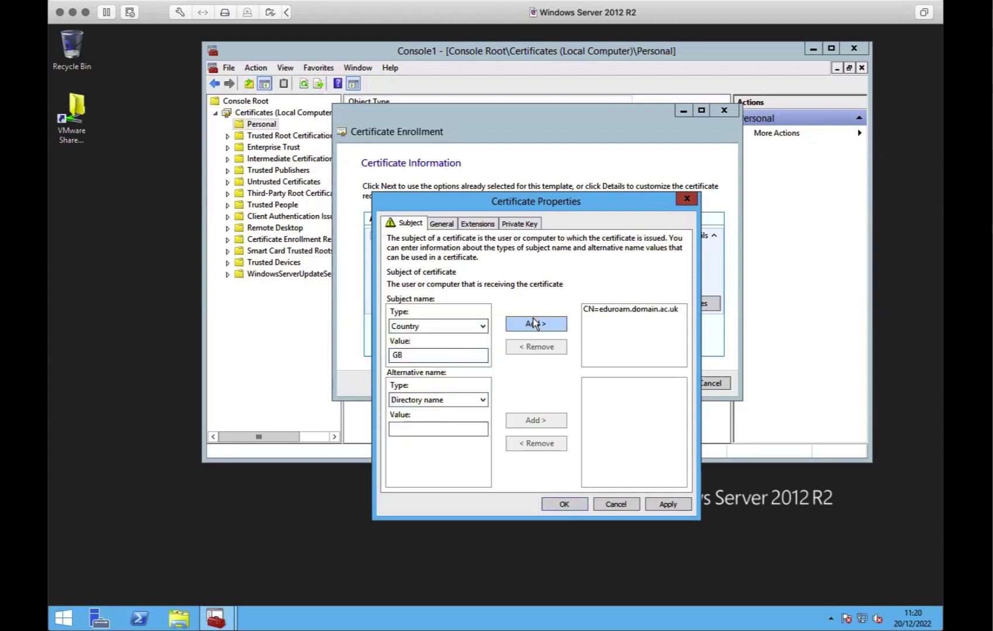
click(536, 323)
Add a helpdesk contact e-mail and organisation TestAcademy to the subject
click(408, 328)
click(422, 381)
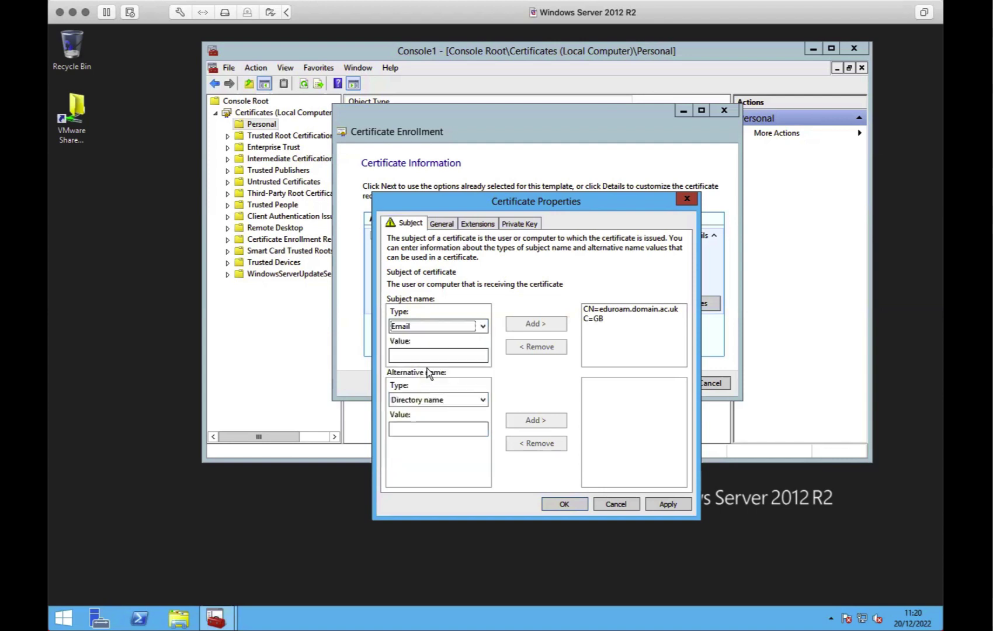
click(433, 354)
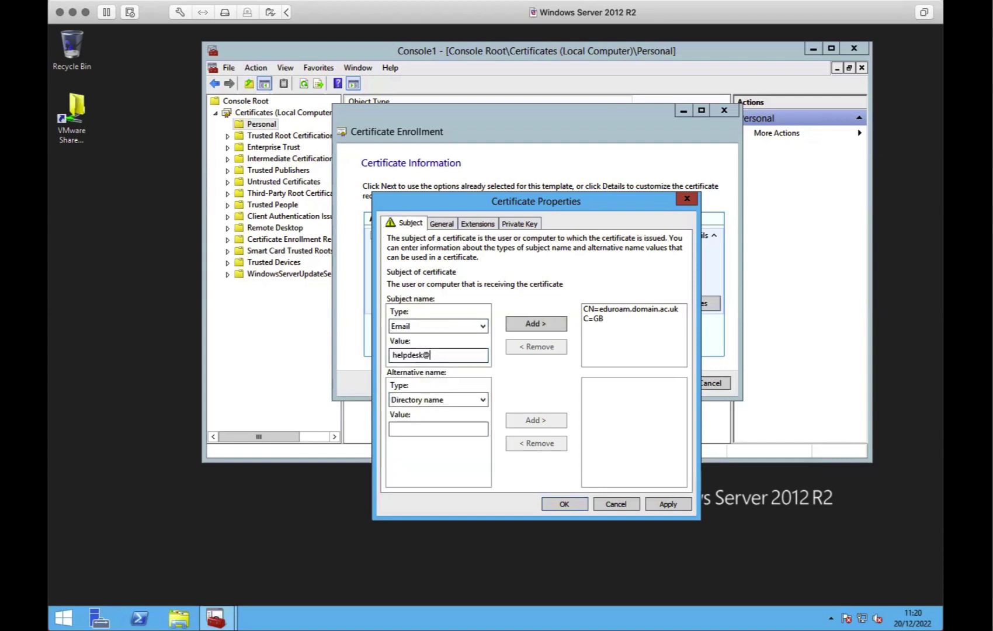
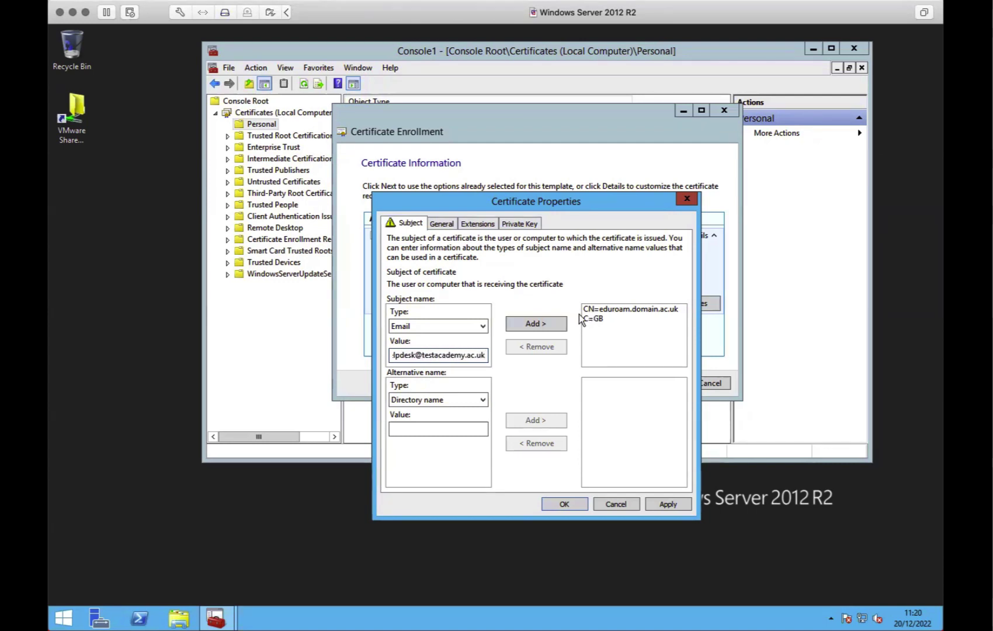
key(Return)
click(443, 325)
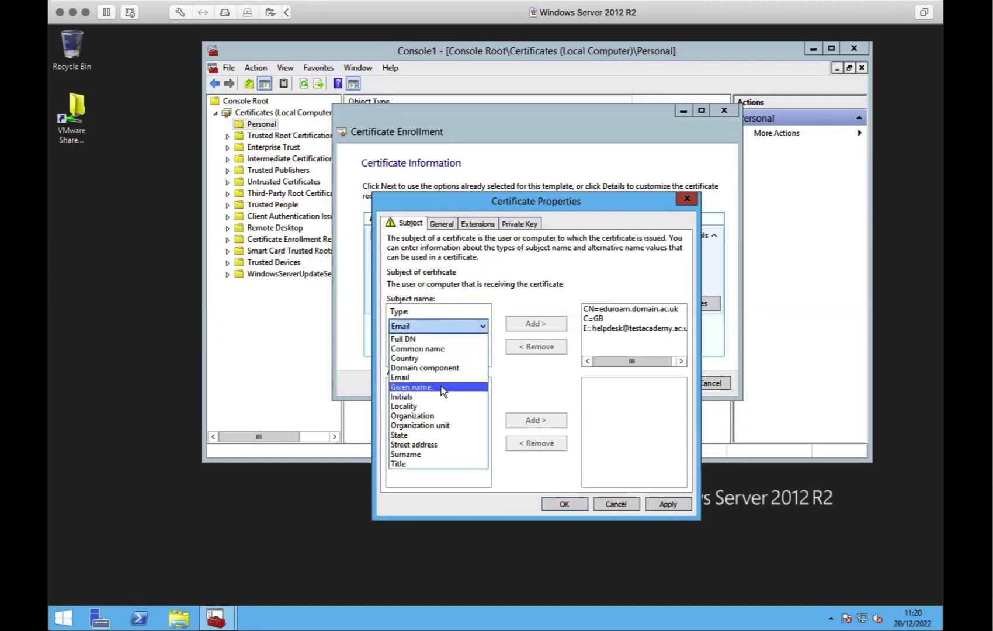
click(440, 415)
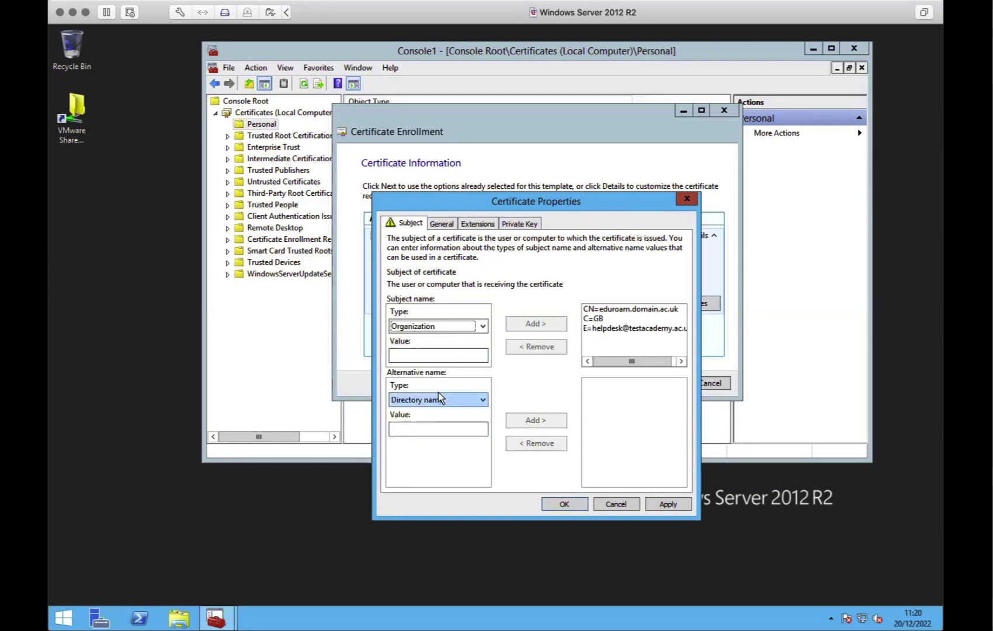
click(435, 354)
text(TestAcademy)
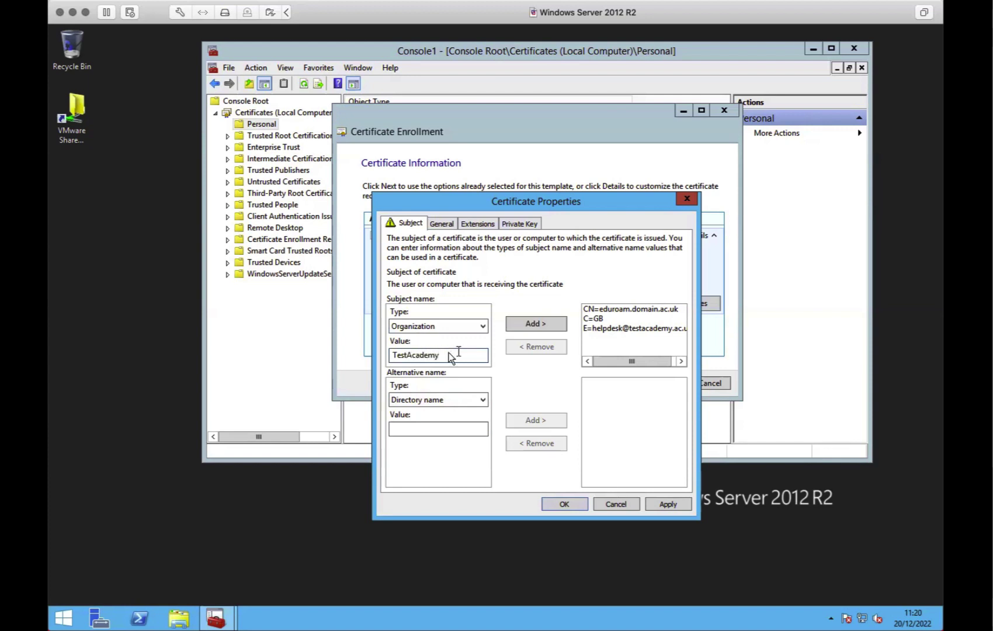
click(541, 323)
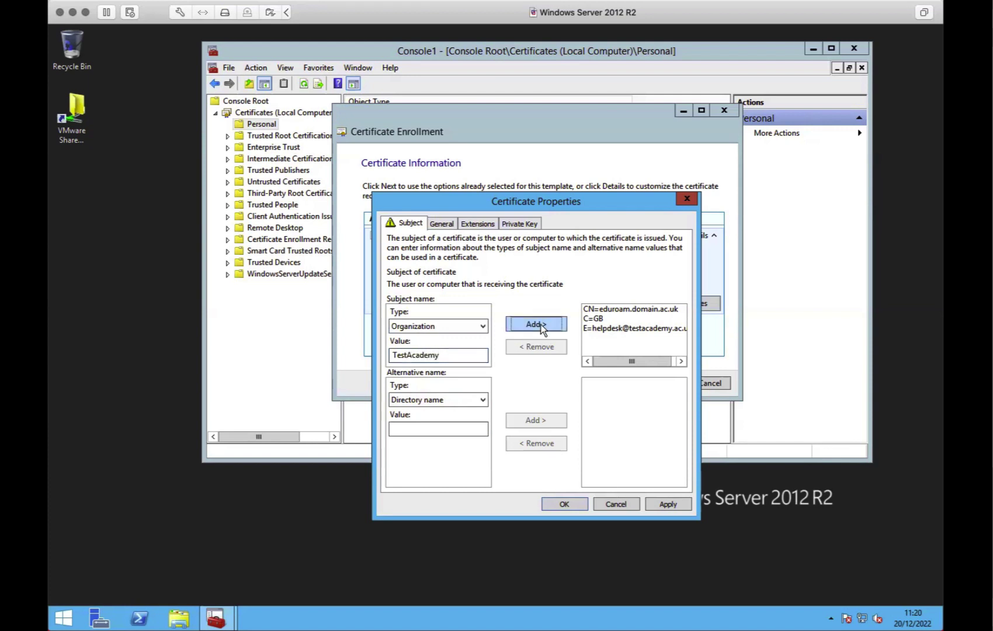
Add eduroam.domain.ac.uk as a DNS alternative name and apply the subject changes
click(450, 400)
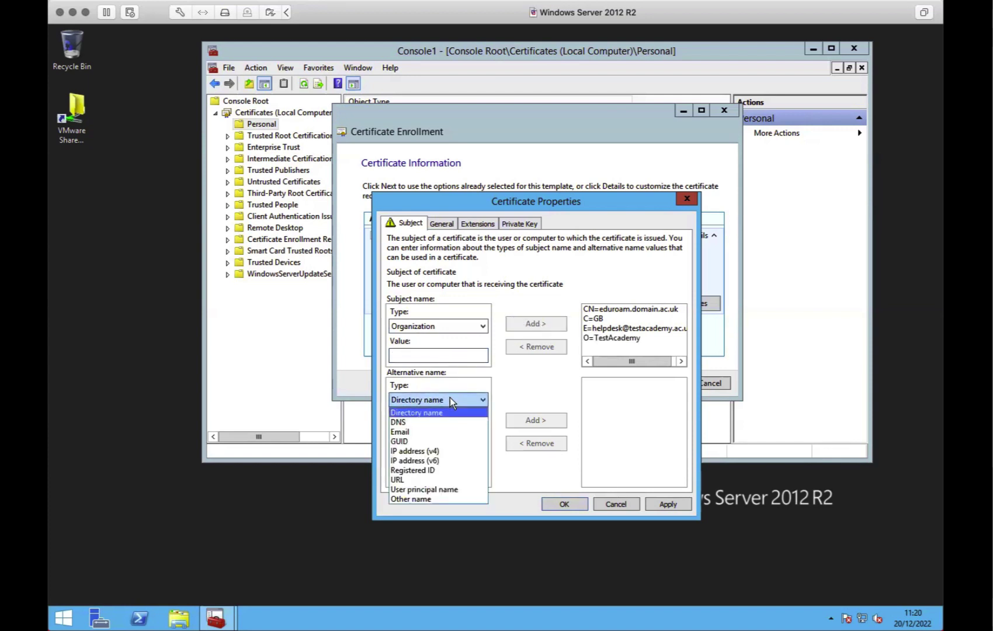
click(438, 423)
click(433, 427)
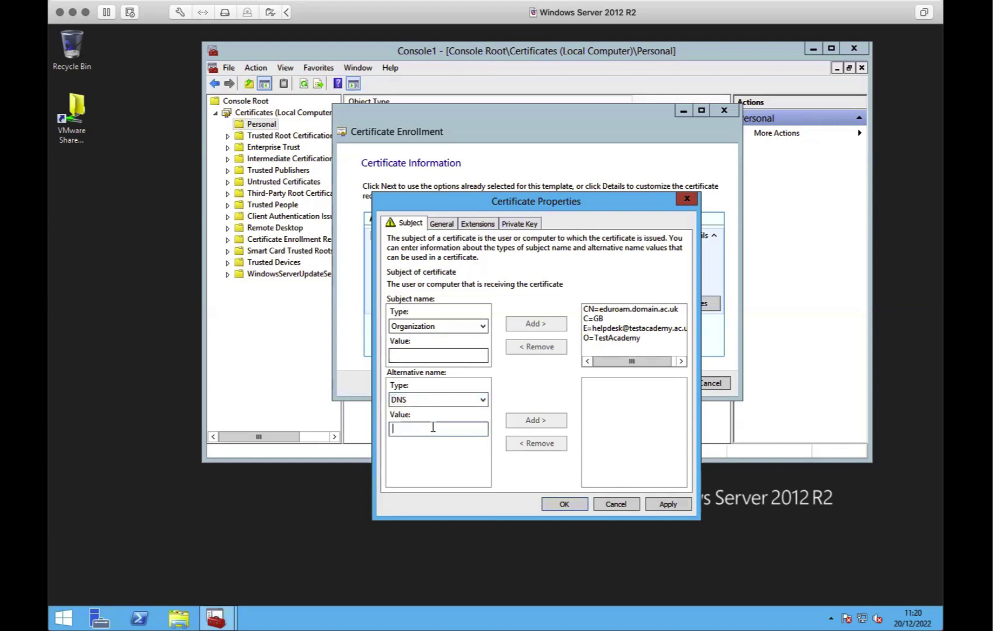
click(621, 308)
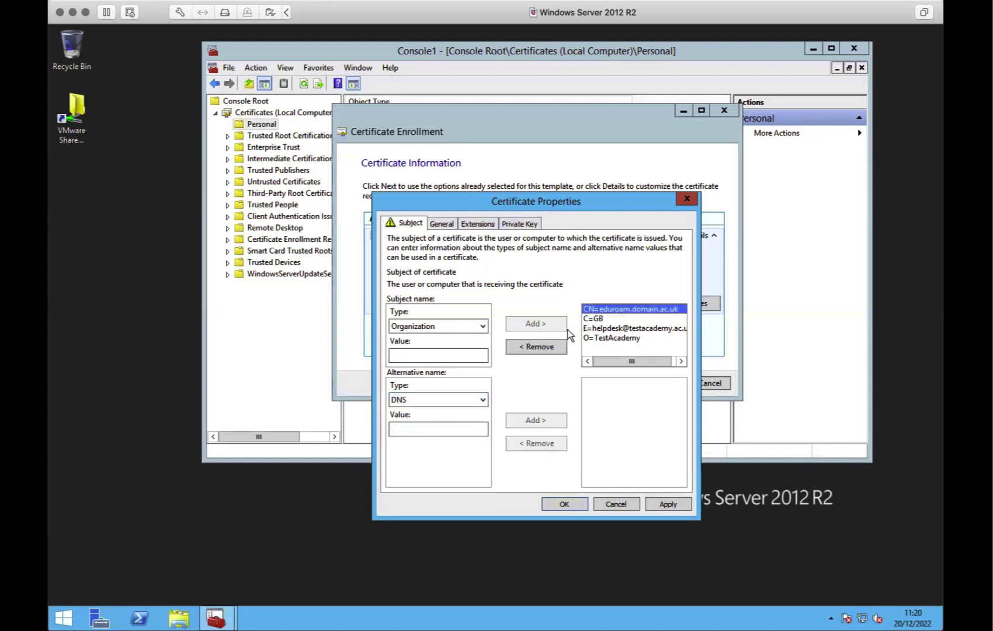
click(409, 427)
text(e)
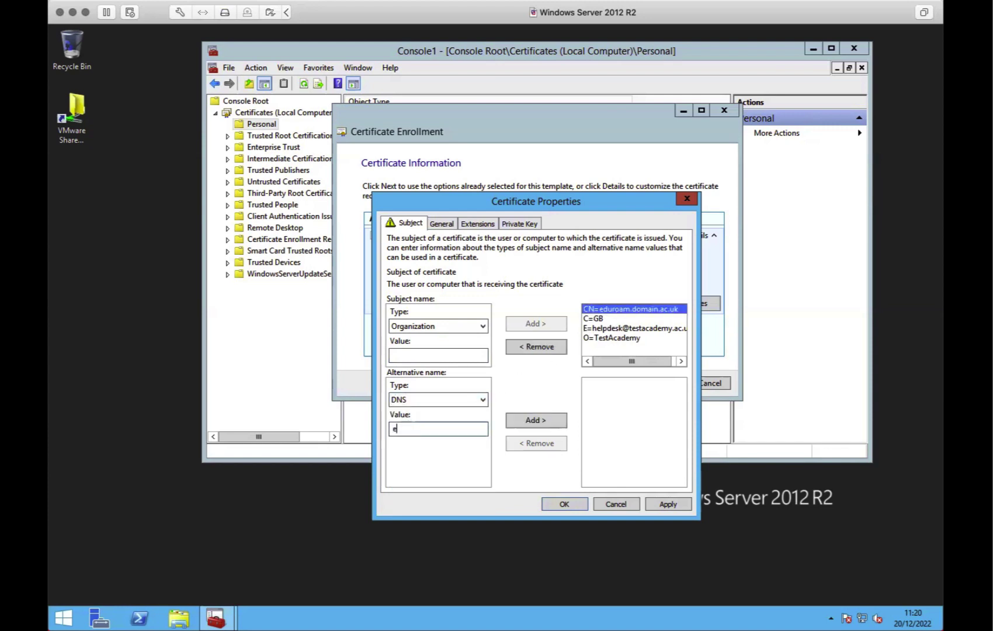
text(duroam.domain.ac.uk)
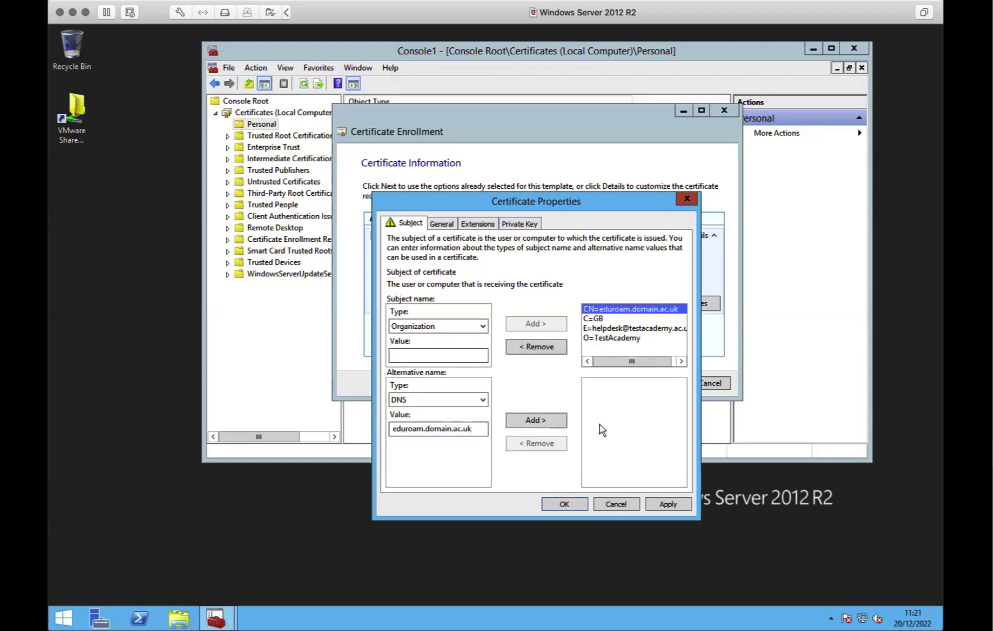
click(551, 422)
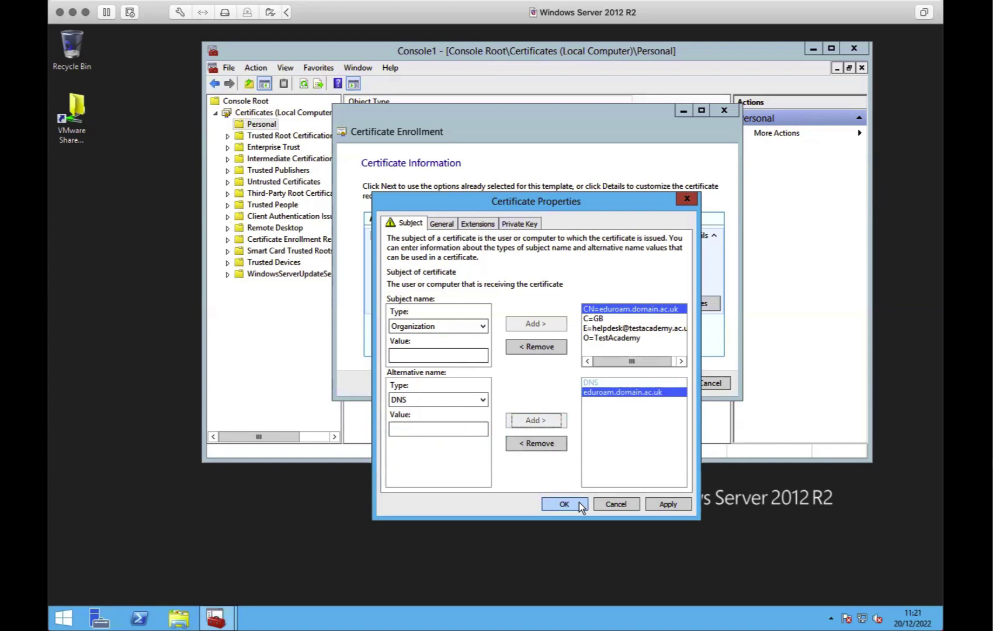
click(669, 503)
Check the key usage, Server Authentication extended key usage, basic constraints and symmetric algorithm extensions
click(472, 224)
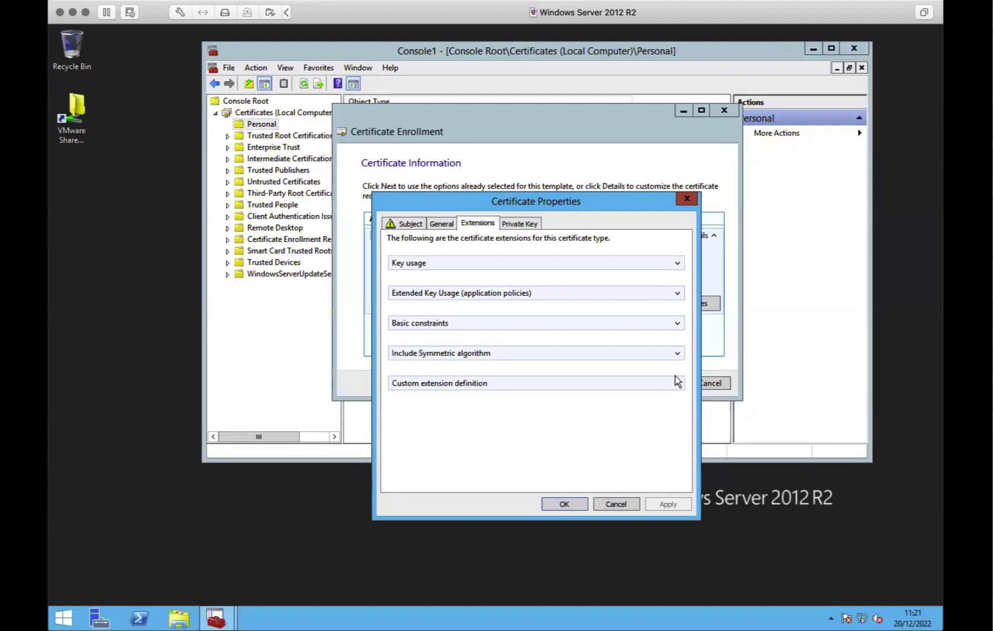
click(677, 263)
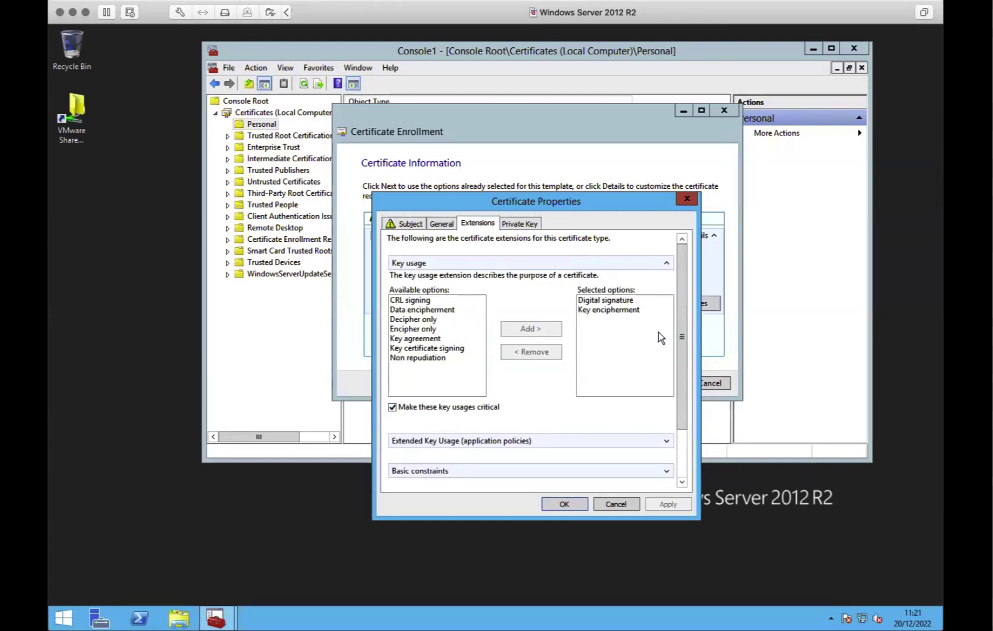
click(666, 263)
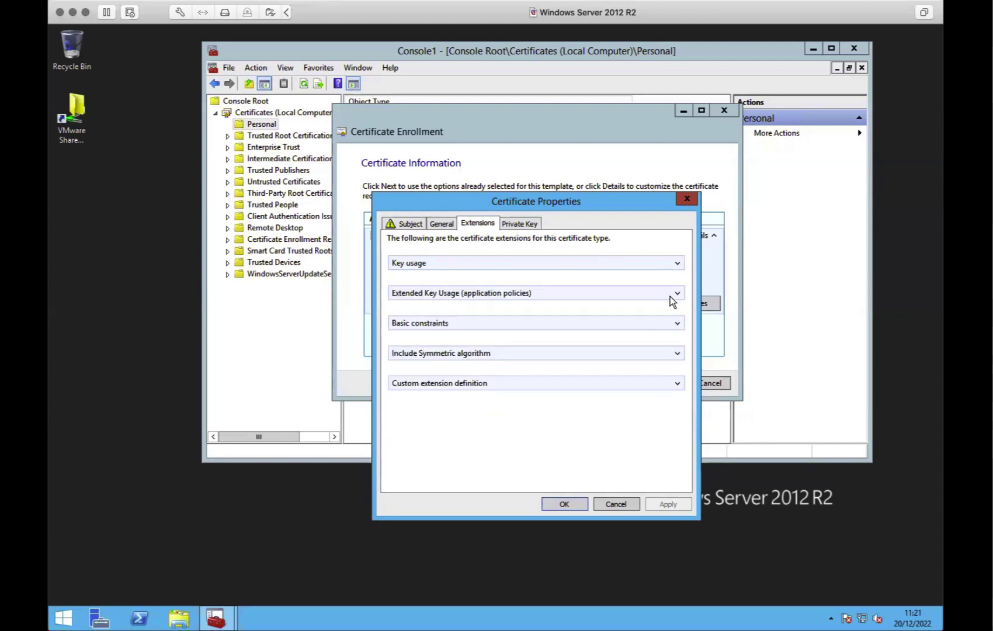
click(675, 292)
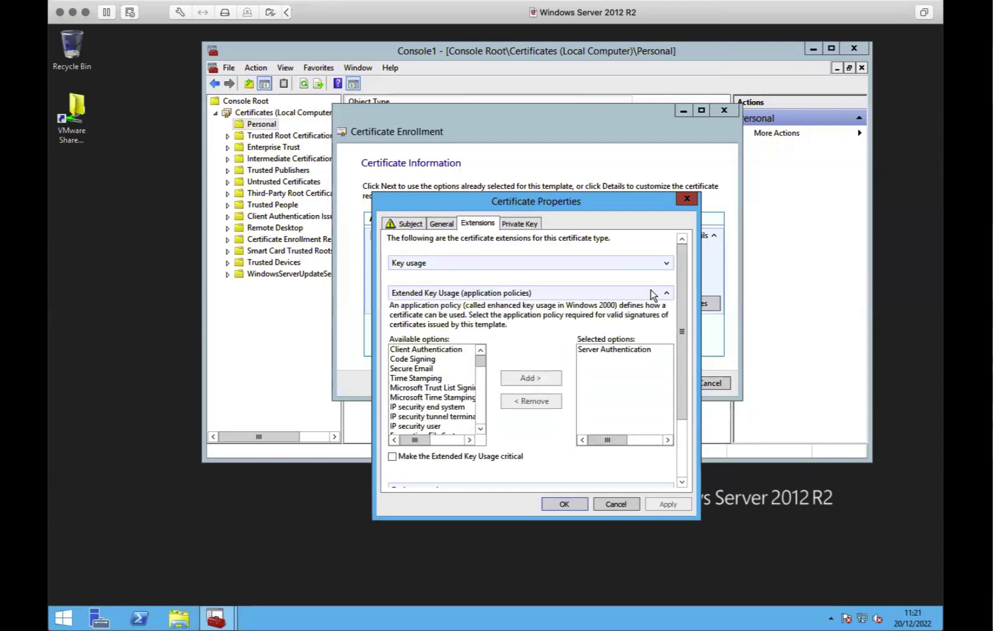
scroll(659, 322, down, 3)
click(666, 236)
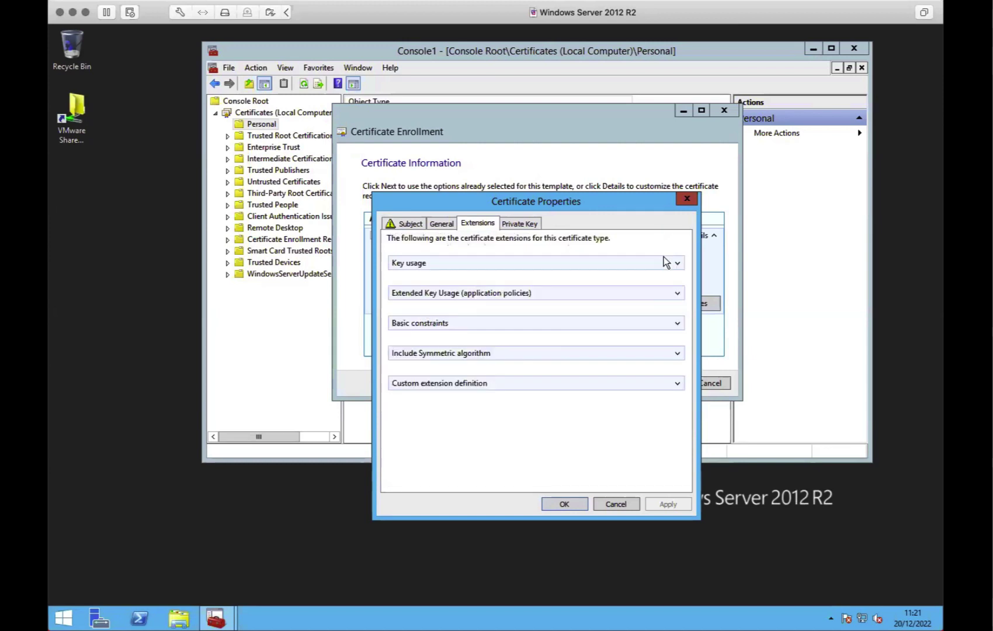
click(677, 323)
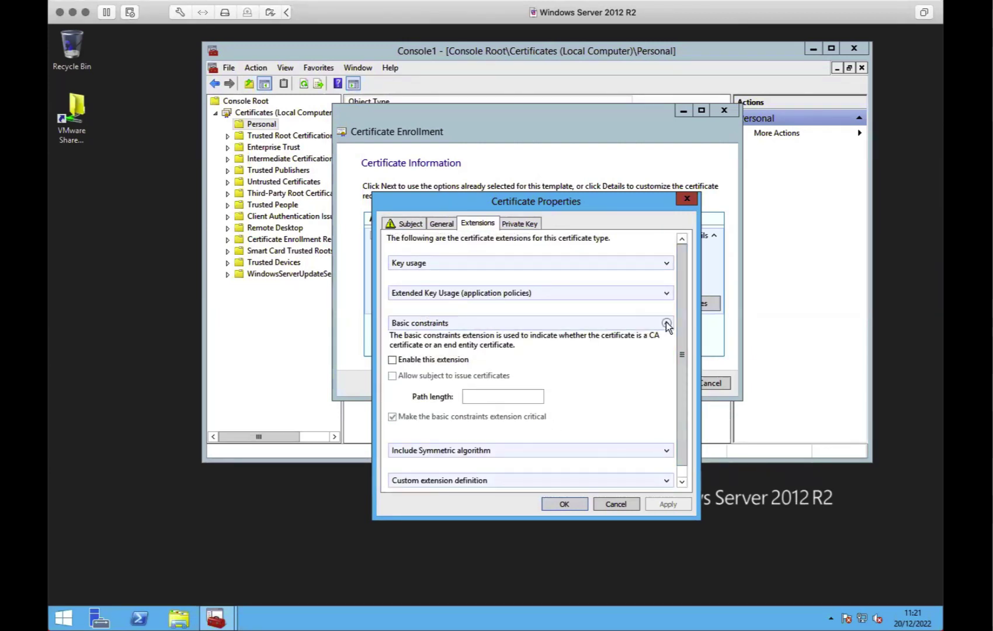
click(666, 323)
click(678, 353)
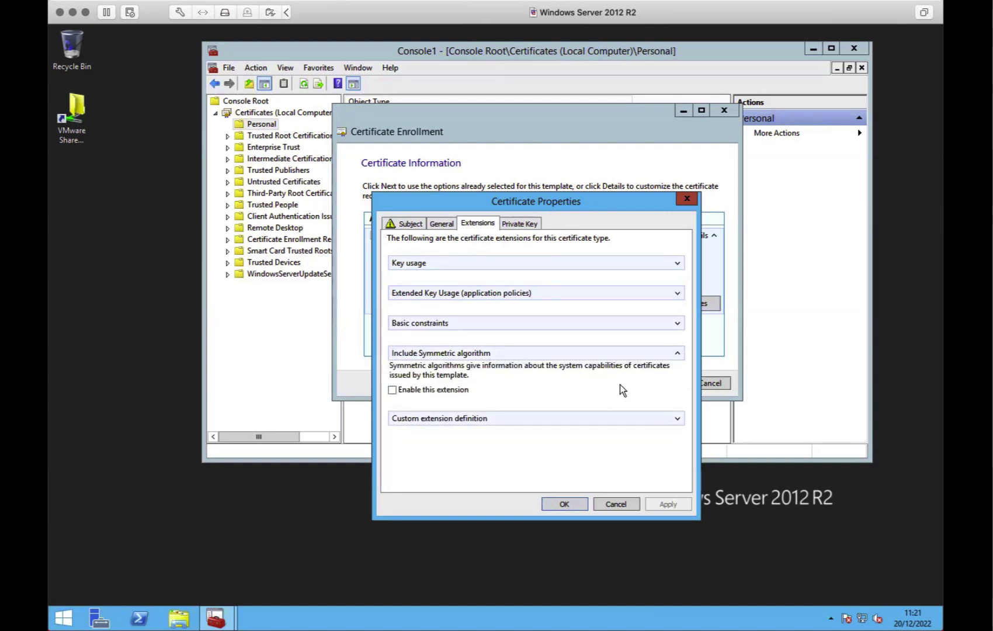
click(534, 228)
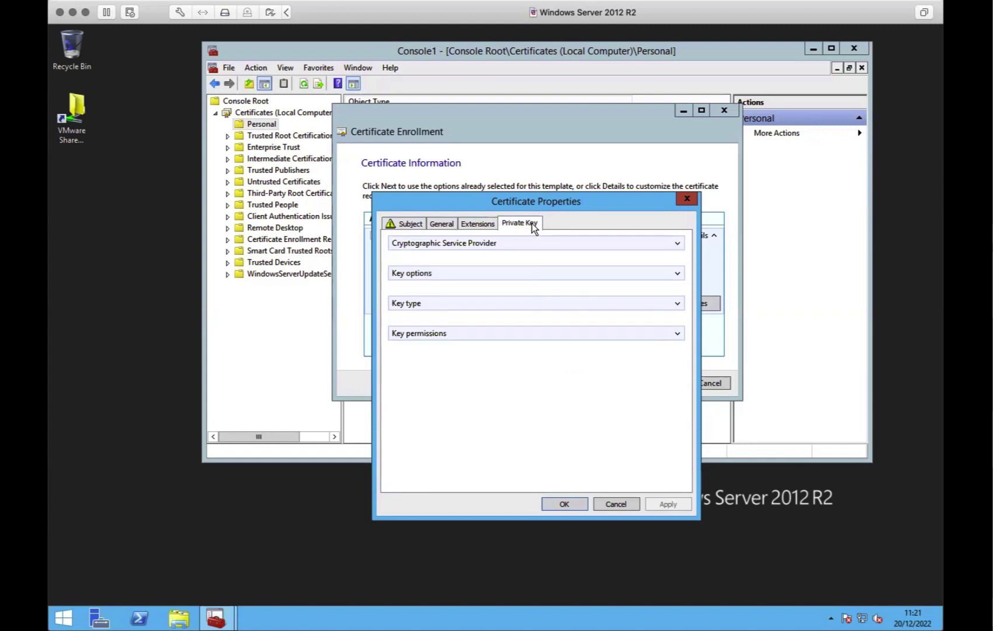
Verify the 4096-bit exportable Exchange key and provider settings, then accept the certificate properties
click(677, 273)
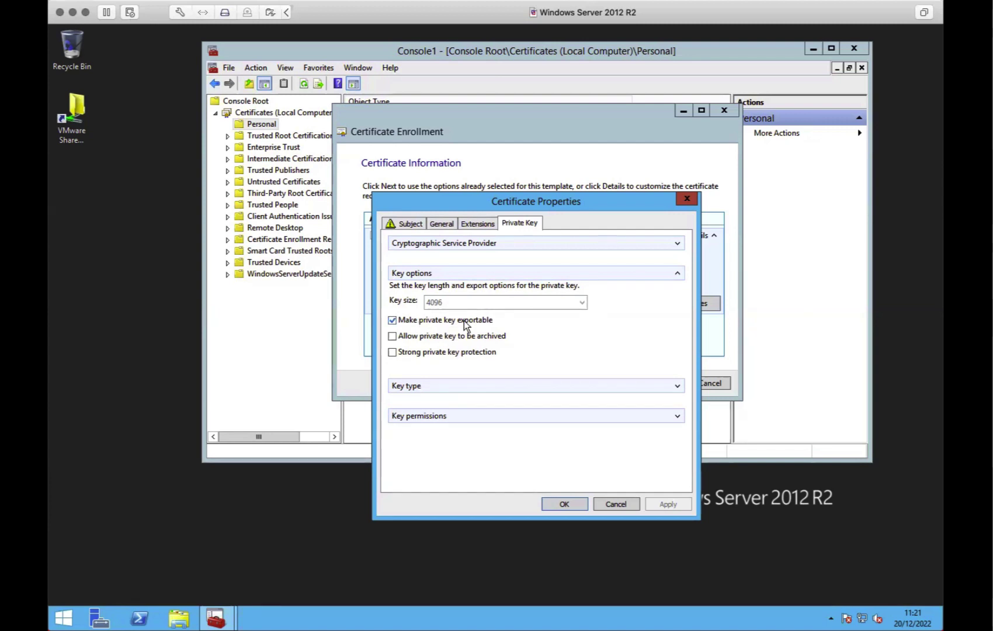
click(677, 386)
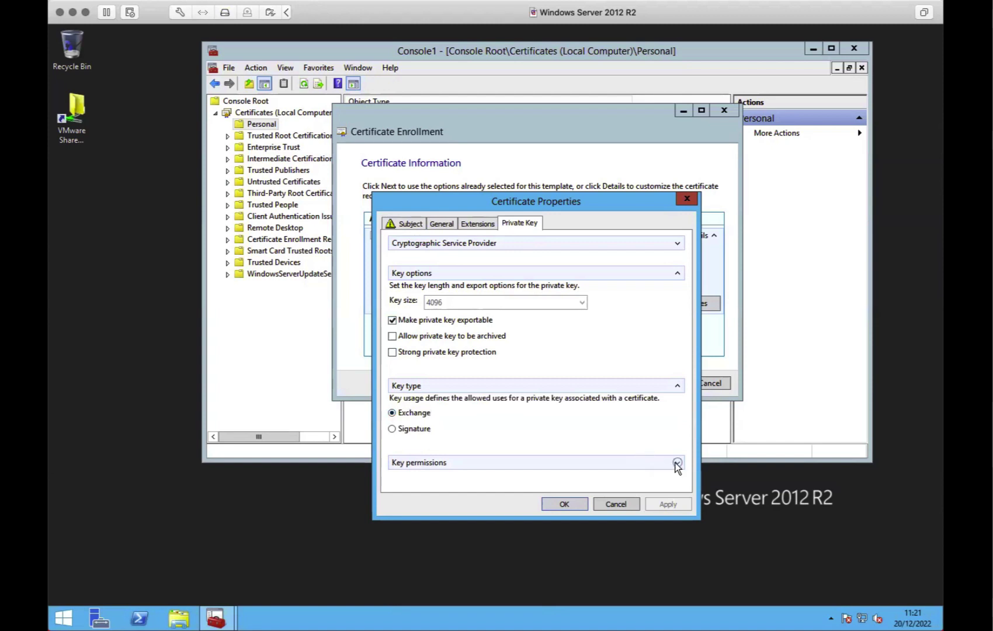
click(677, 243)
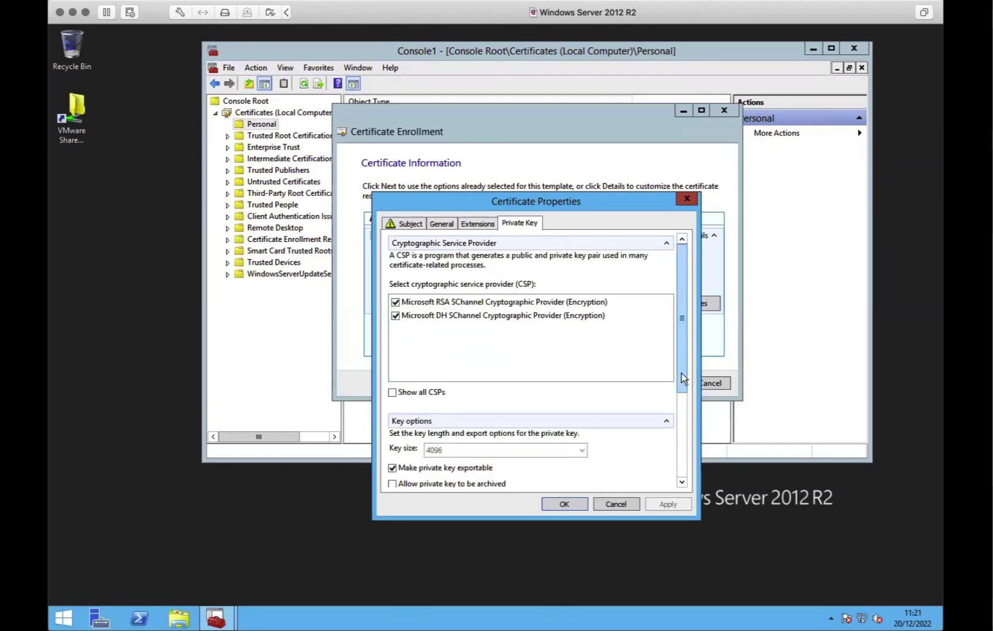
drag(681, 383, 676, 487)
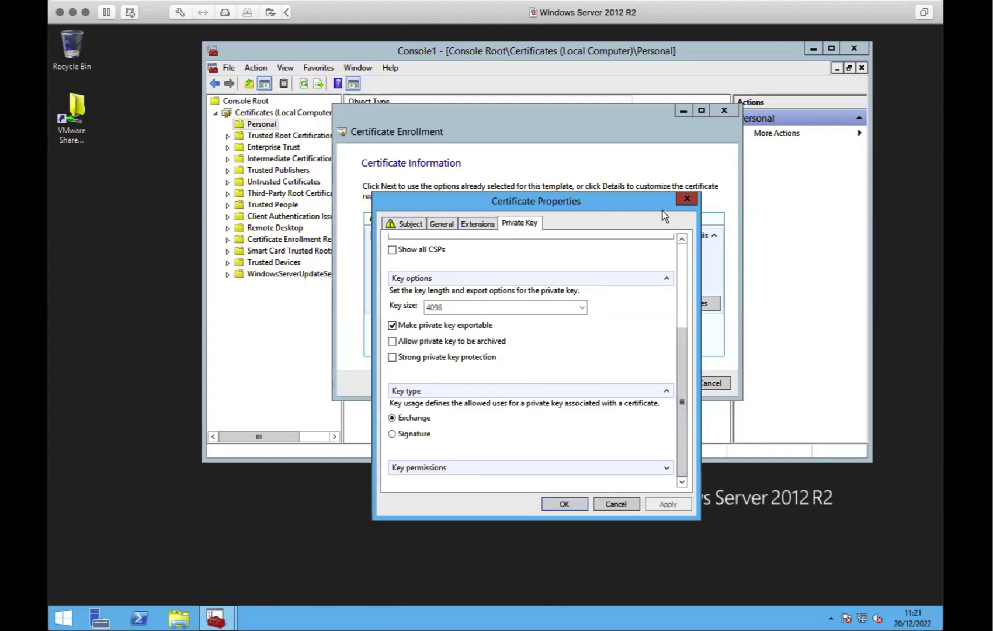
click(565, 504)
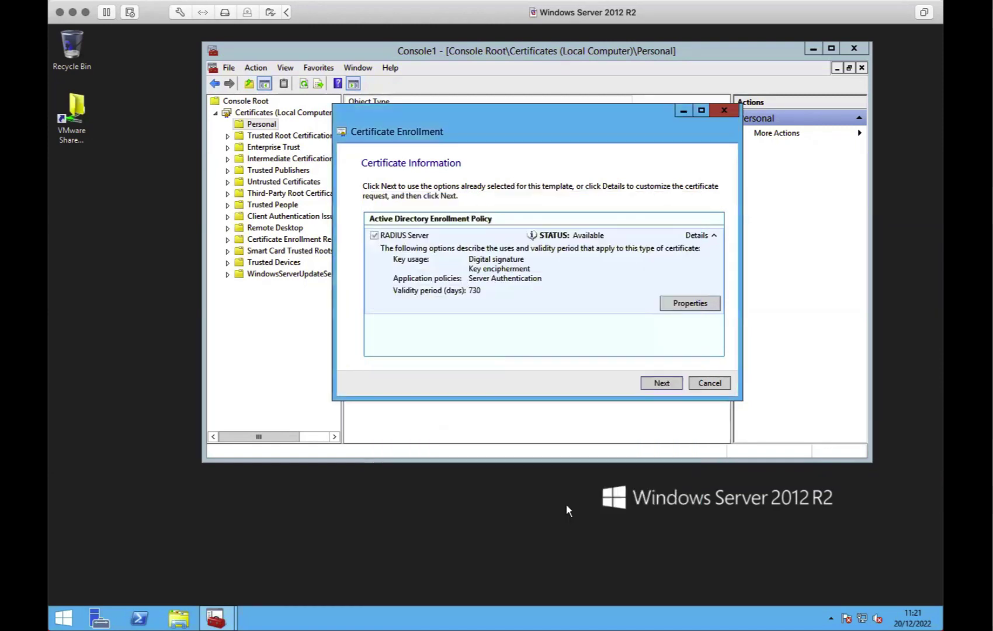
Save the offline request to Z:\VMWare-Share\eduroam-server.req, confirming both overwrite prompts
click(669, 384)
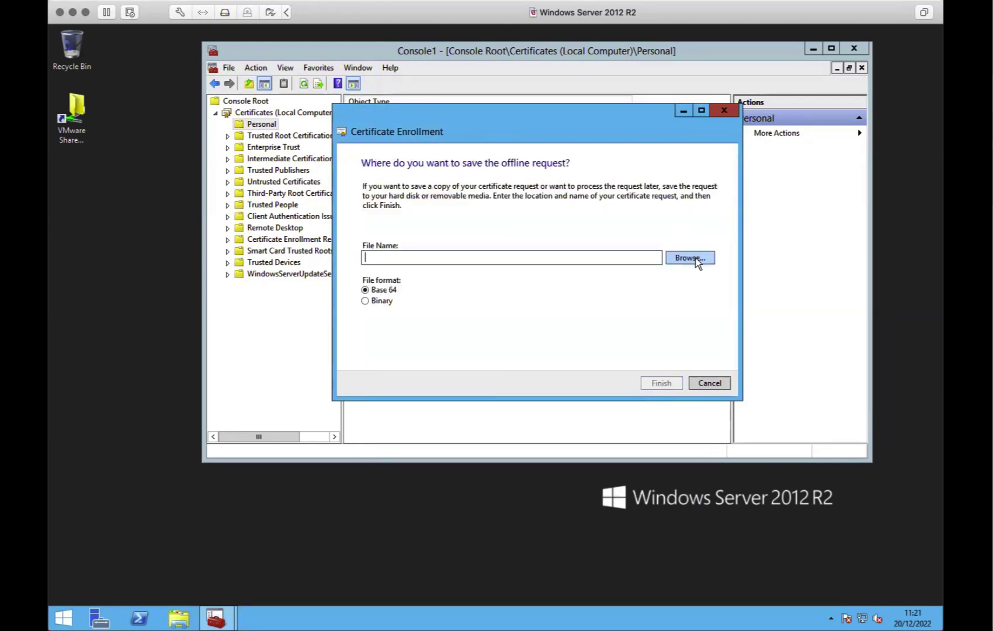
click(696, 258)
click(502, 180)
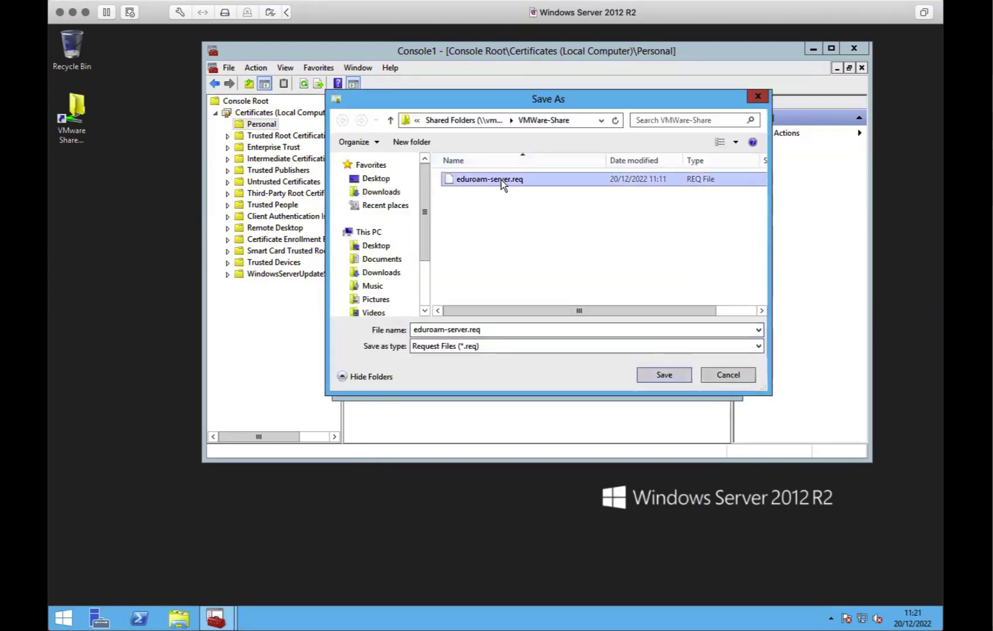
double_click(501, 180)
click(521, 321)
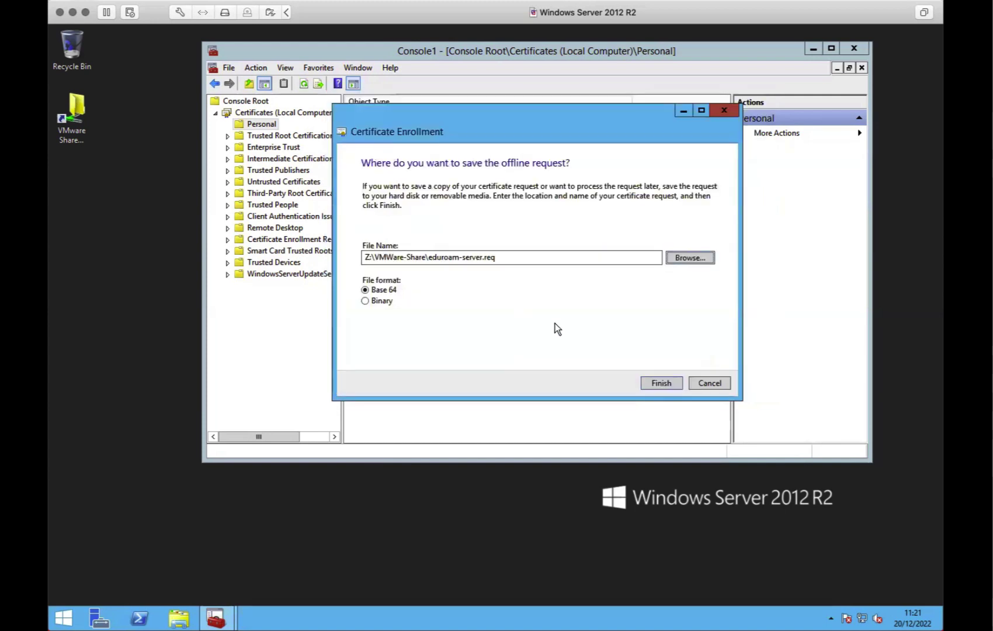
click(652, 383)
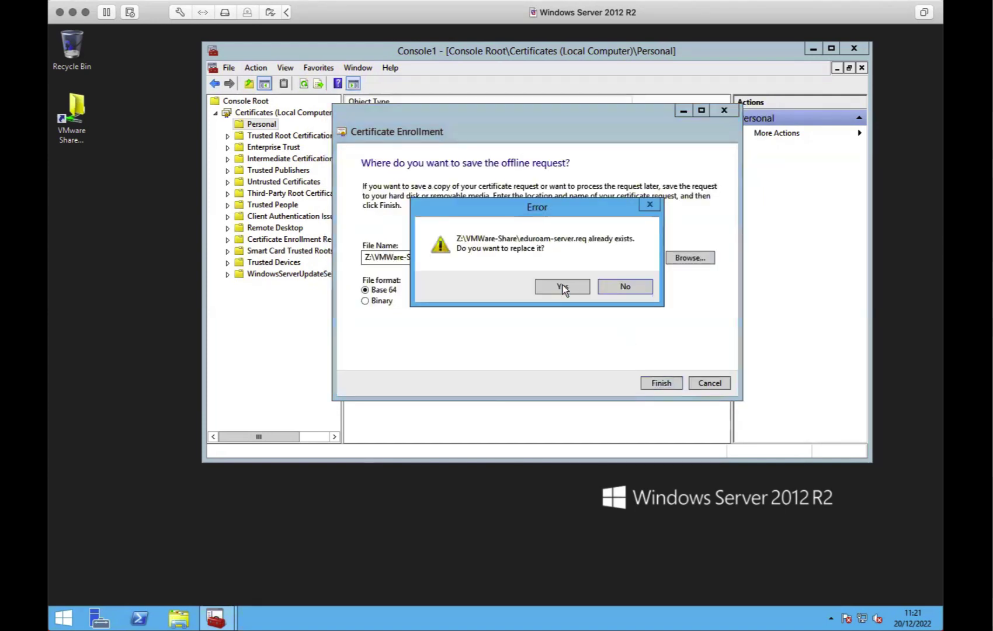
click(562, 287)
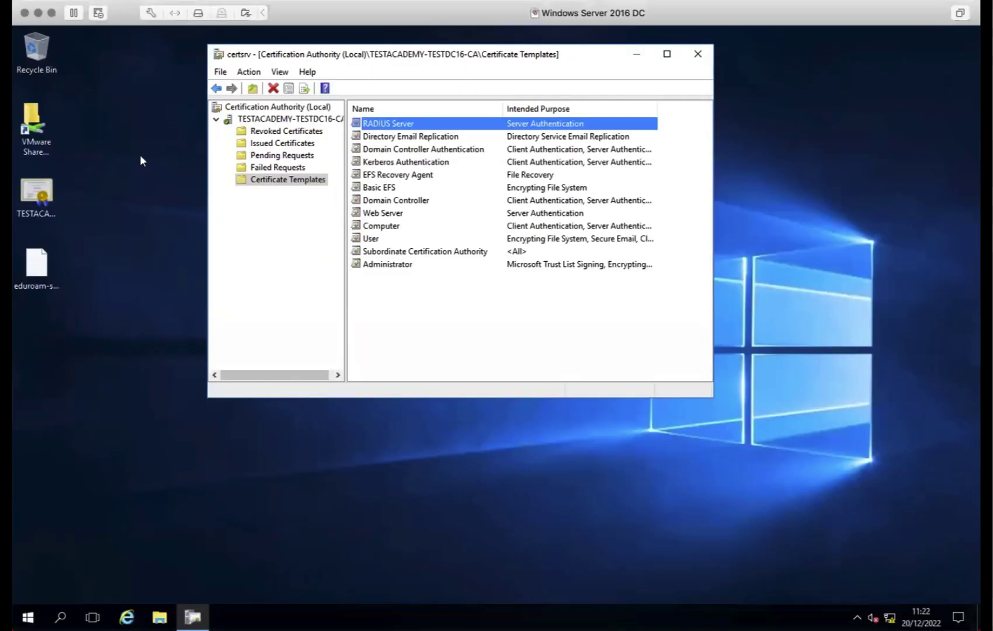
Submit eduroam-server.req to TESTACADEMY-TESTDC16-CA and save the issued certificate as eduroam-cert, overwriting
right_click(289, 120)
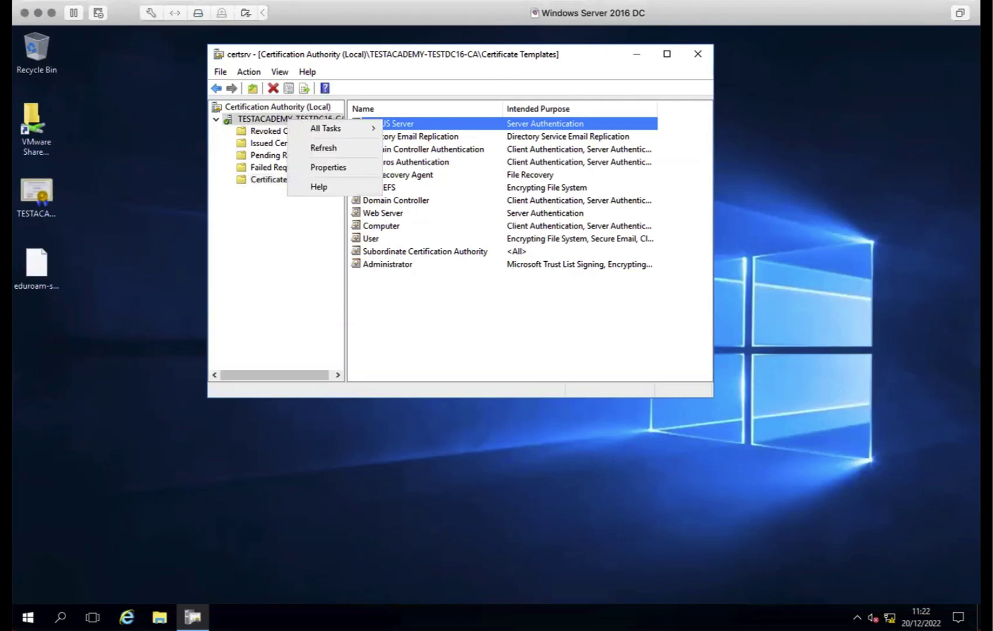
mouse_move(324, 133)
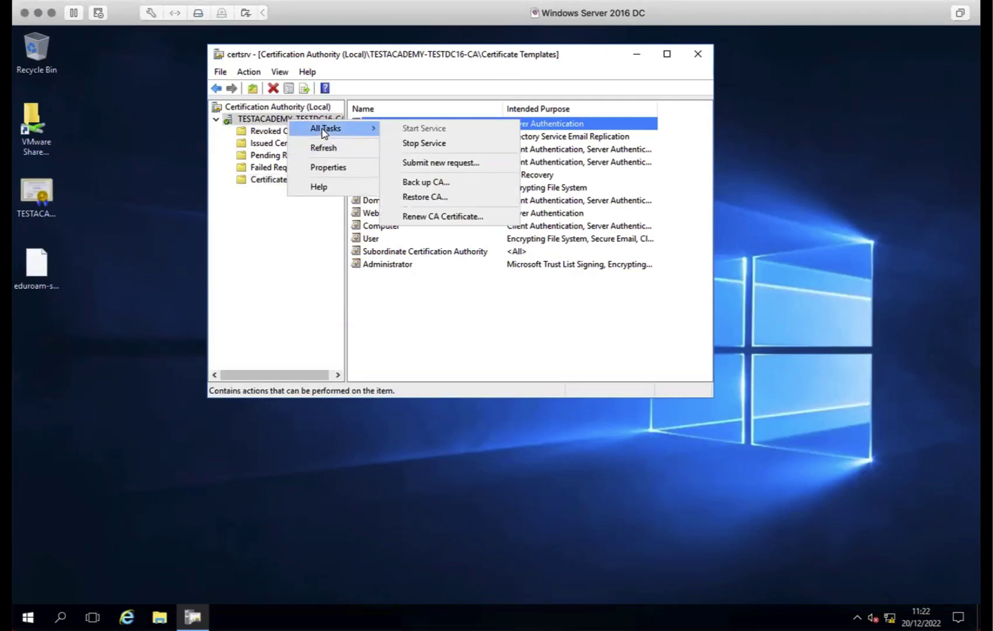
click(441, 163)
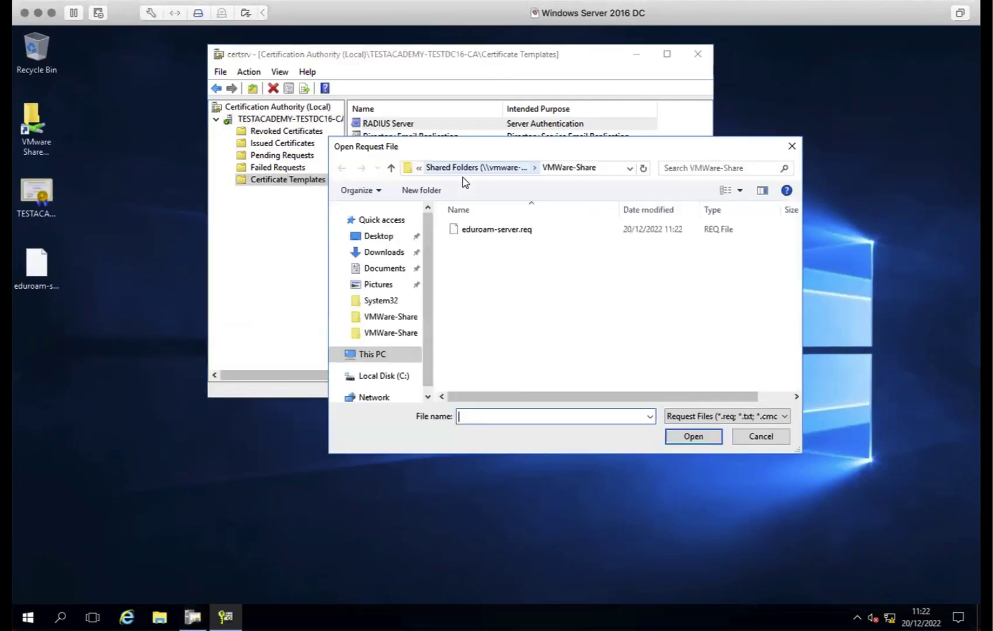
double_click(497, 230)
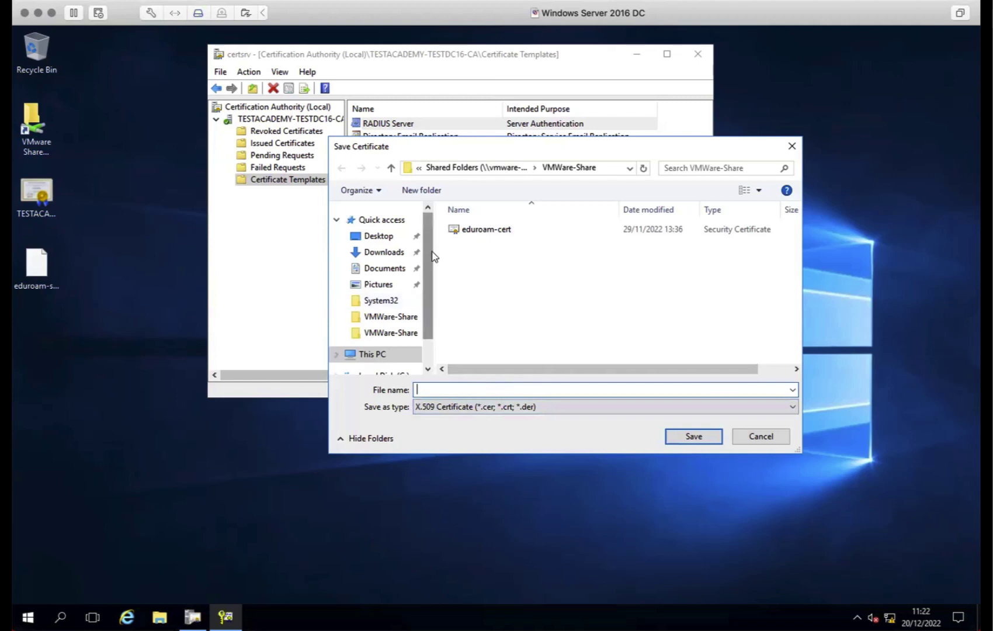
click(493, 233)
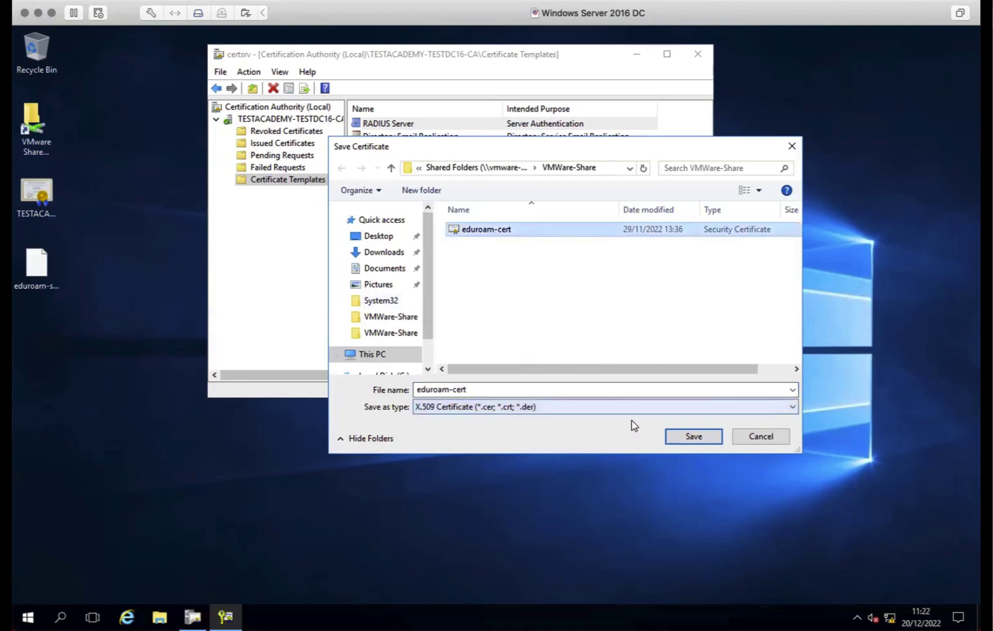
click(684, 439)
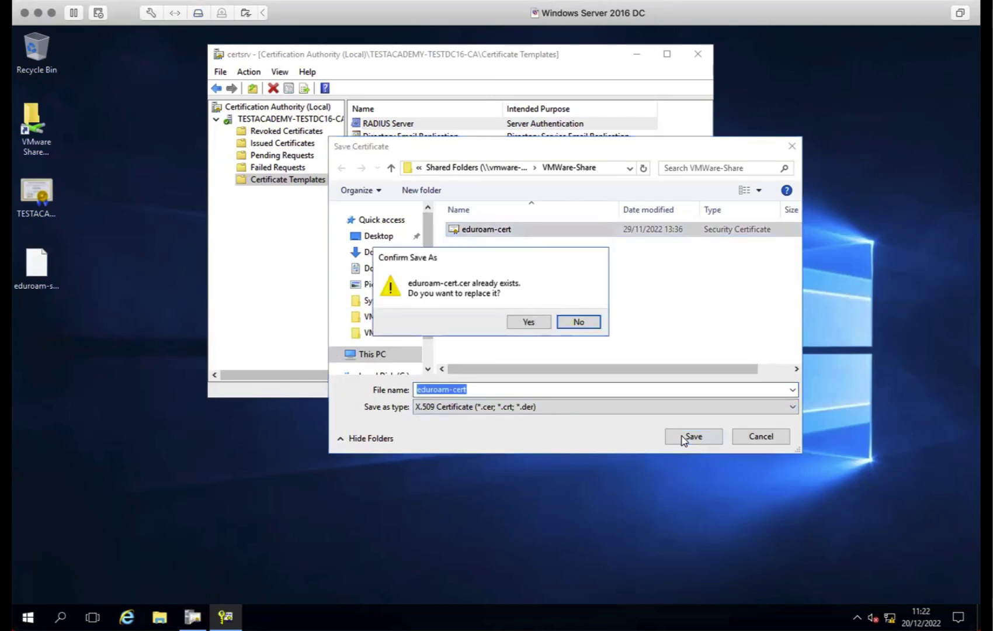
click(540, 325)
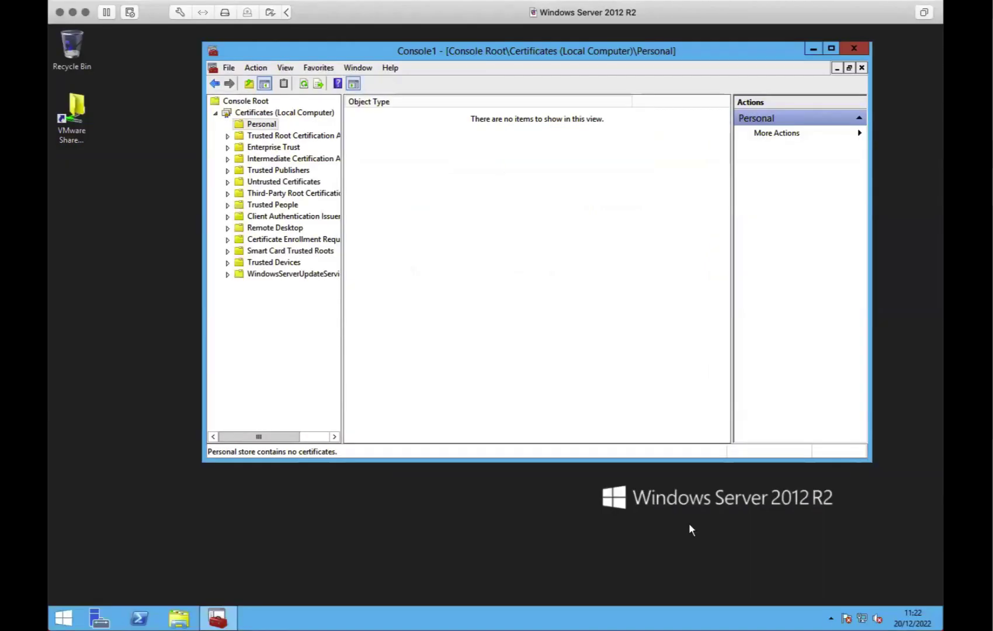
On the Server 2012 R2 machine, start a Personal store import and select eduroam-cert.cer
click(69, 263)
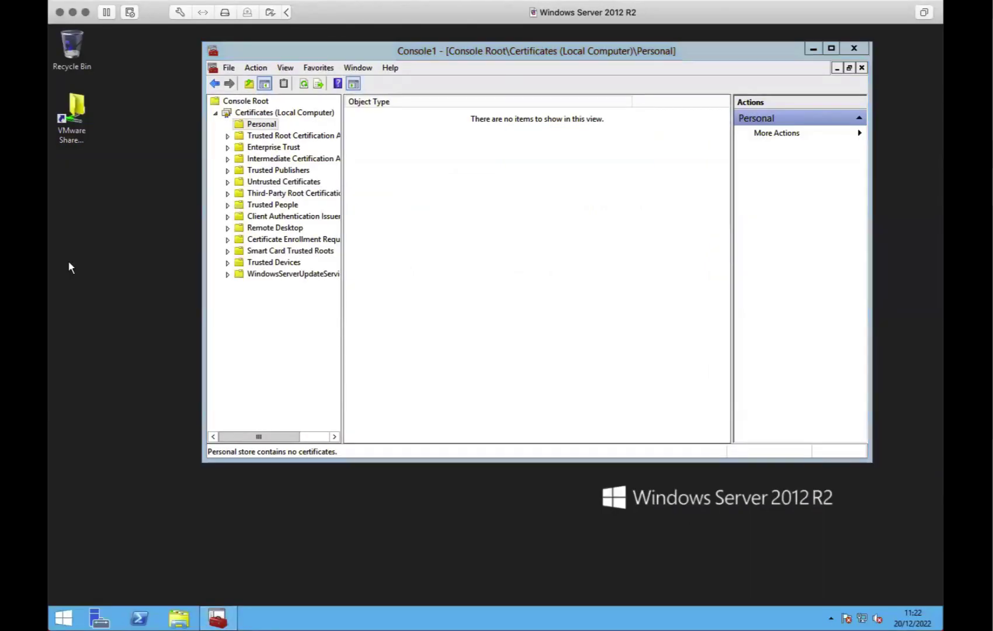
right_click(262, 123)
mouse_move(283, 146)
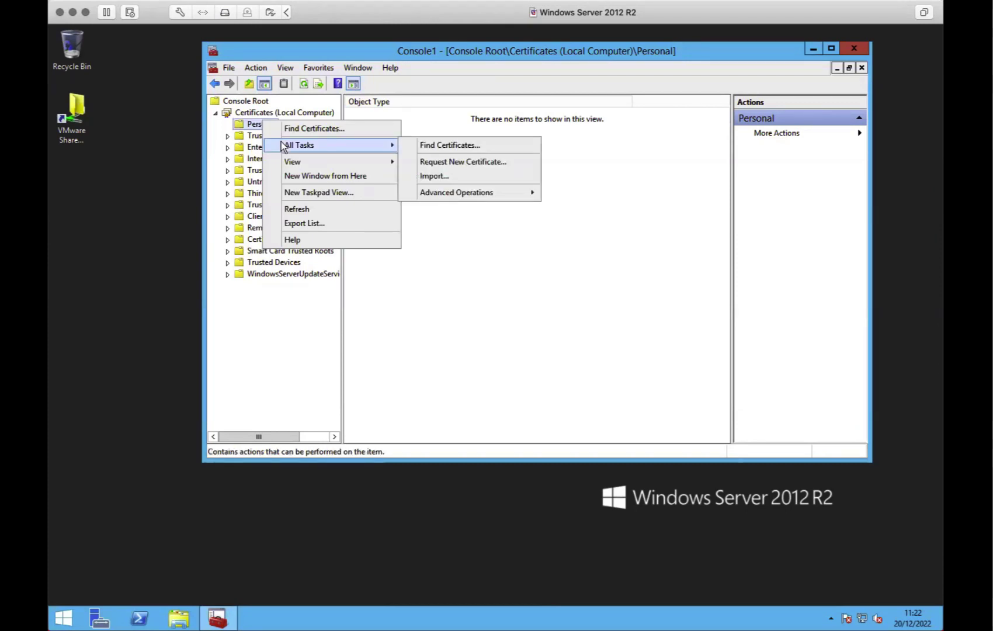
click(444, 175)
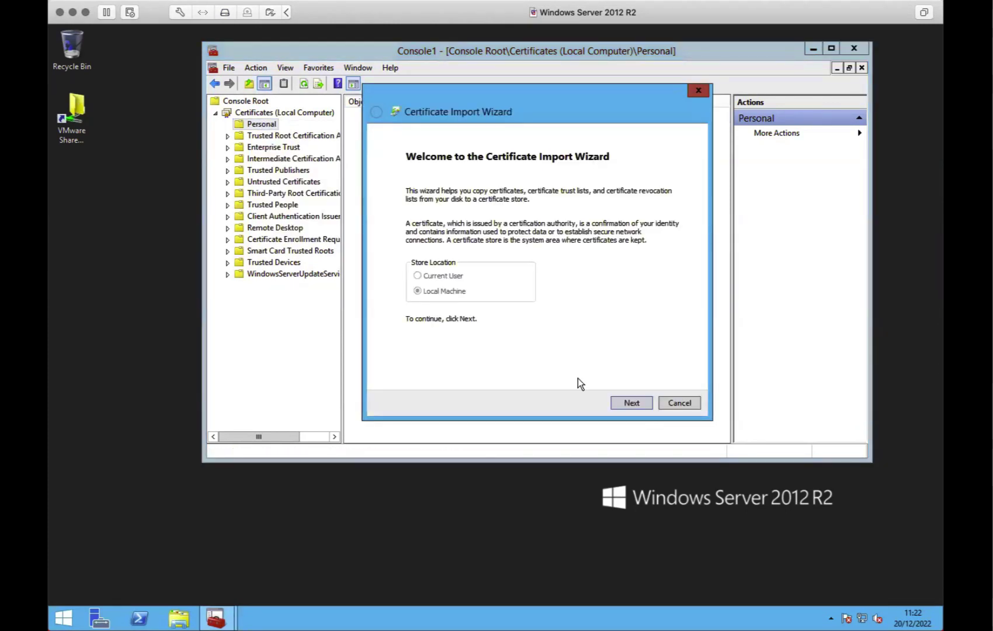
click(631, 403)
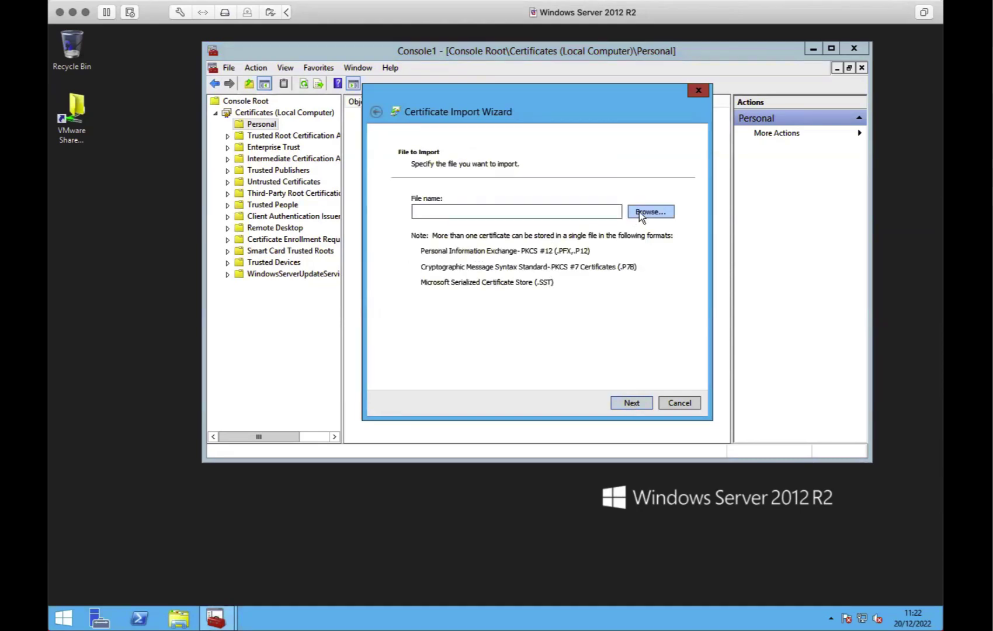
click(639, 212)
click(517, 192)
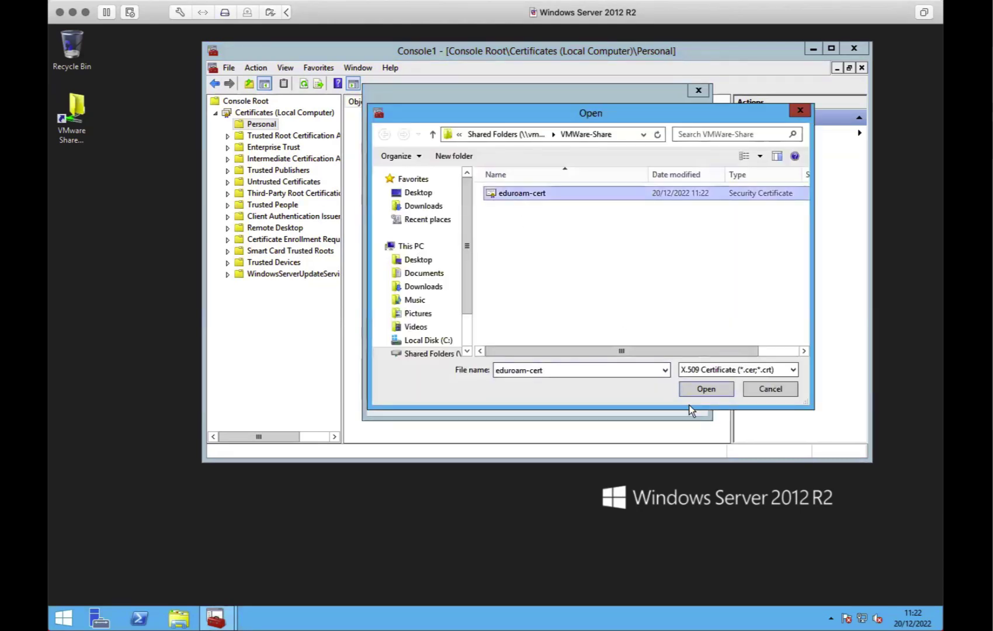
click(707, 389)
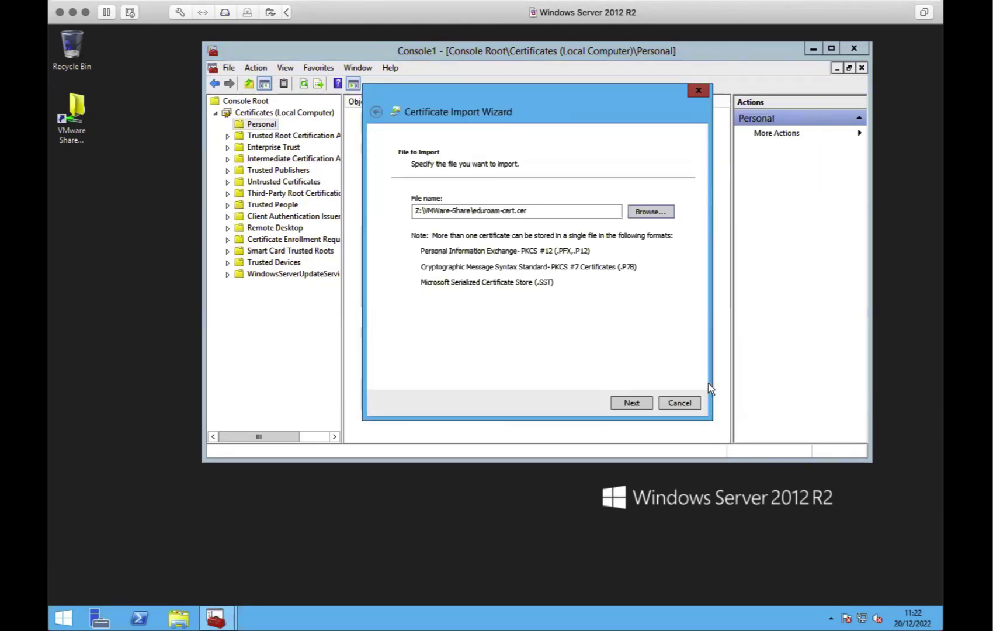
Finish importing eduroam-cert into the Personal store and list its certificates
click(619, 402)
click(641, 402)
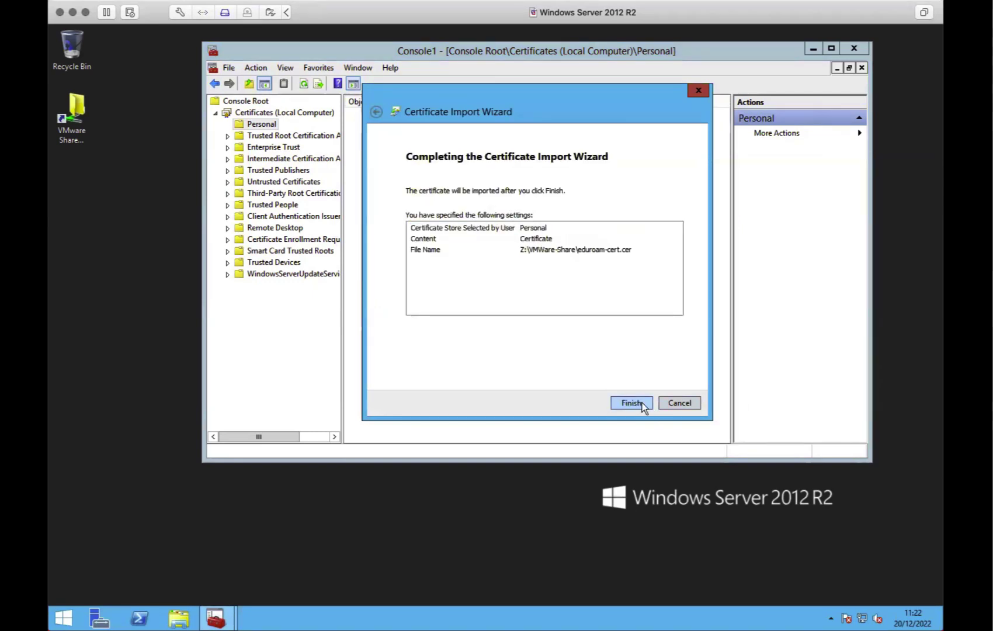
click(641, 402)
click(562, 375)
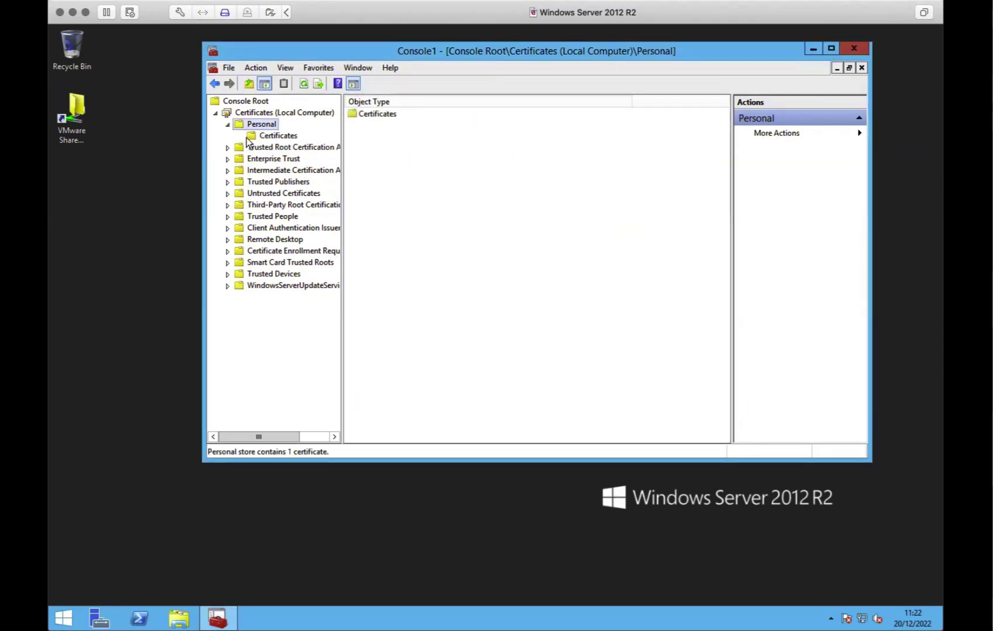
click(287, 137)
Open the eduroam.domain.ac.uk certificate and inspect its signature algorithm and public key details
click(384, 115)
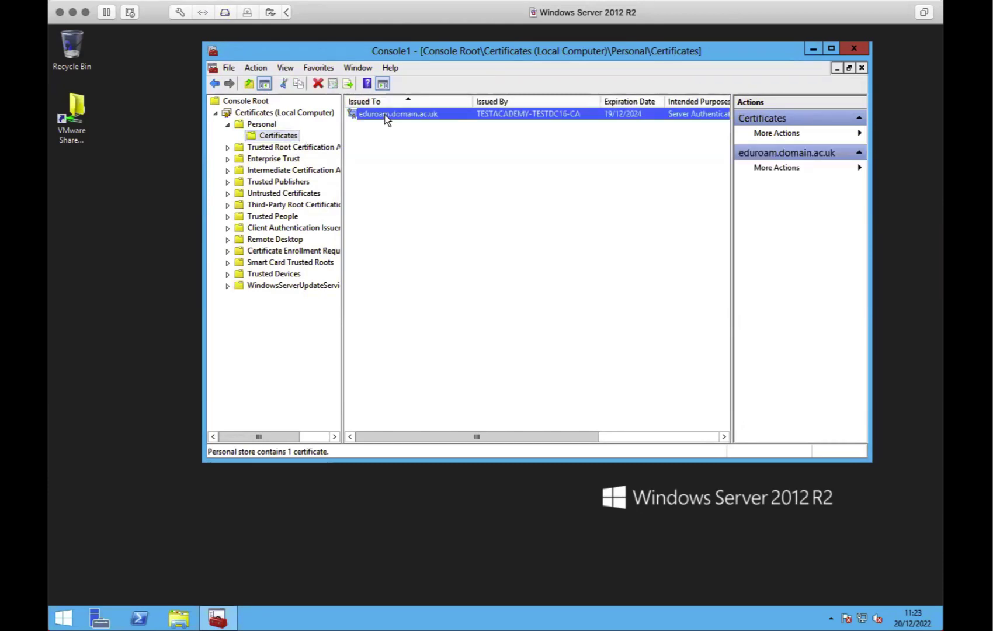
double_click(384, 115)
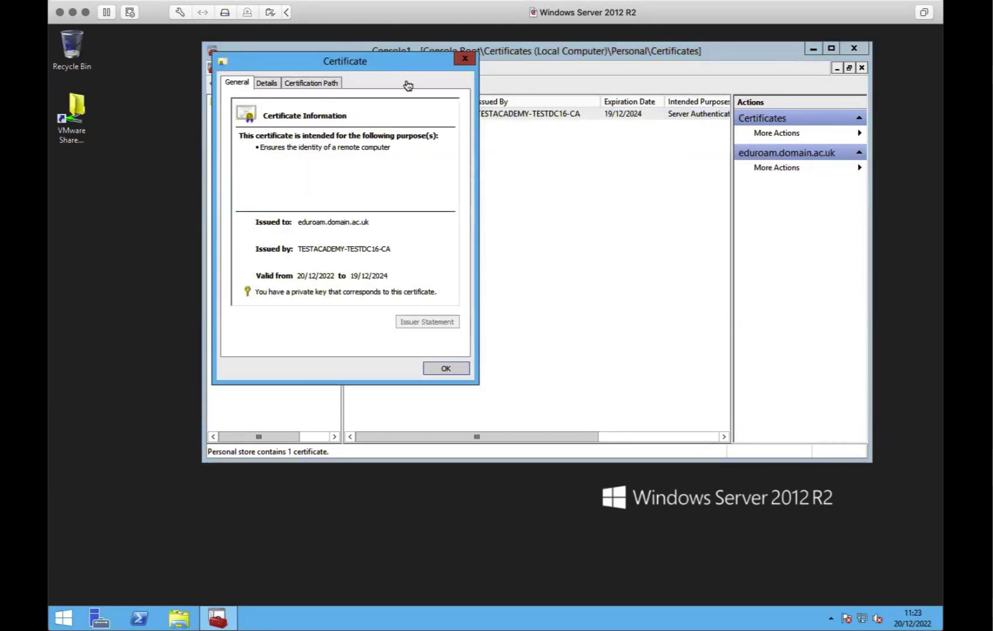
drag(387, 55, 361, 157)
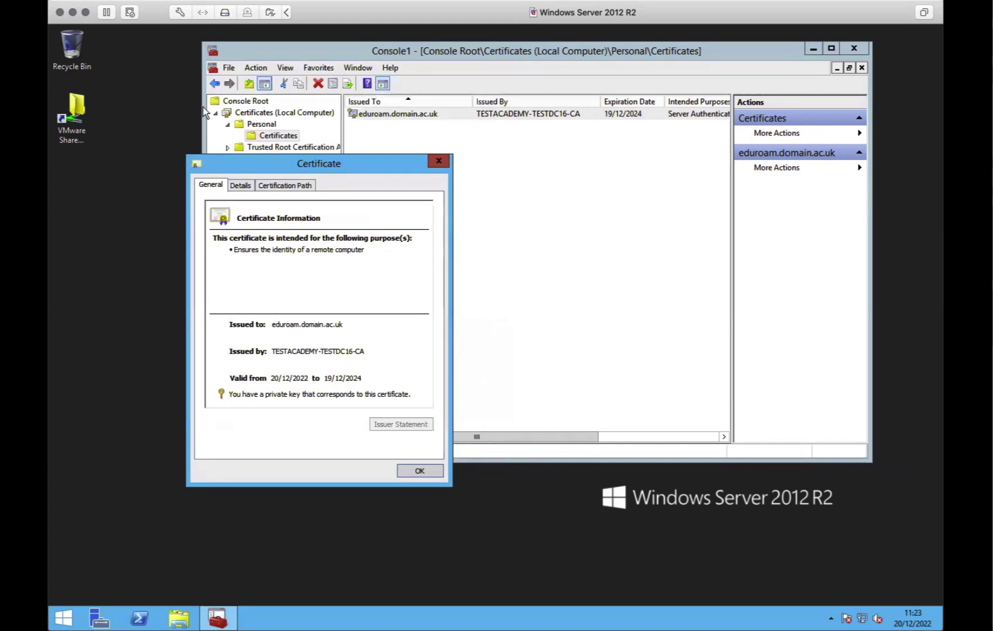
click(241, 185)
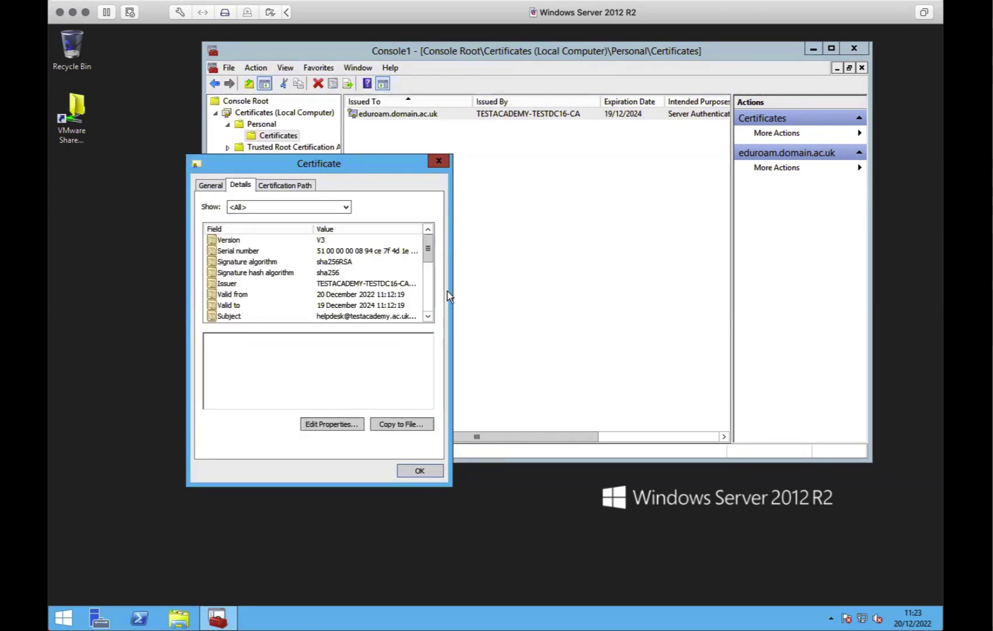
click(342, 262)
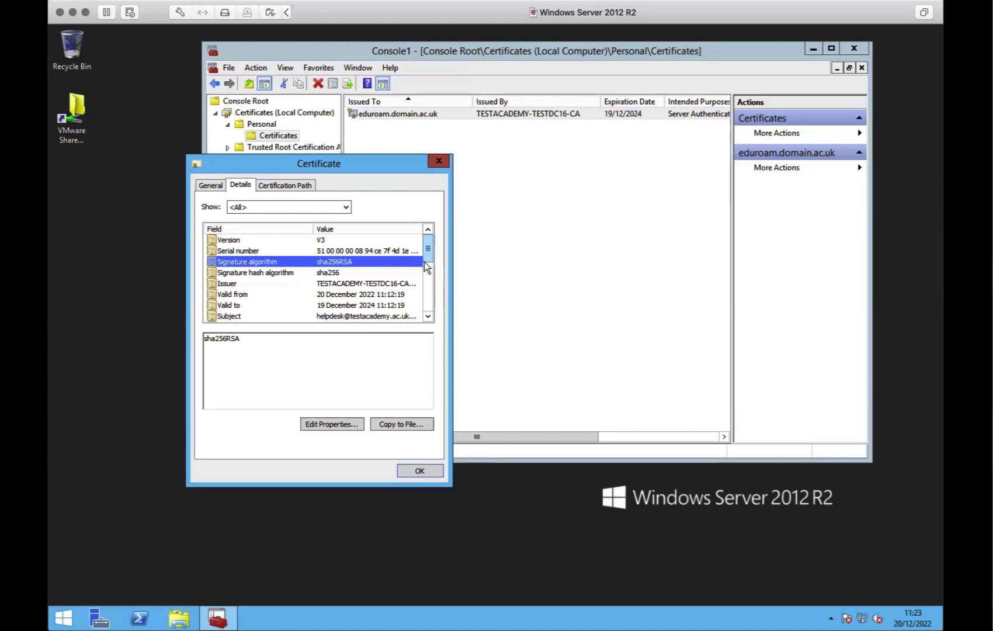
drag(429, 253, 428, 262)
click(355, 294)
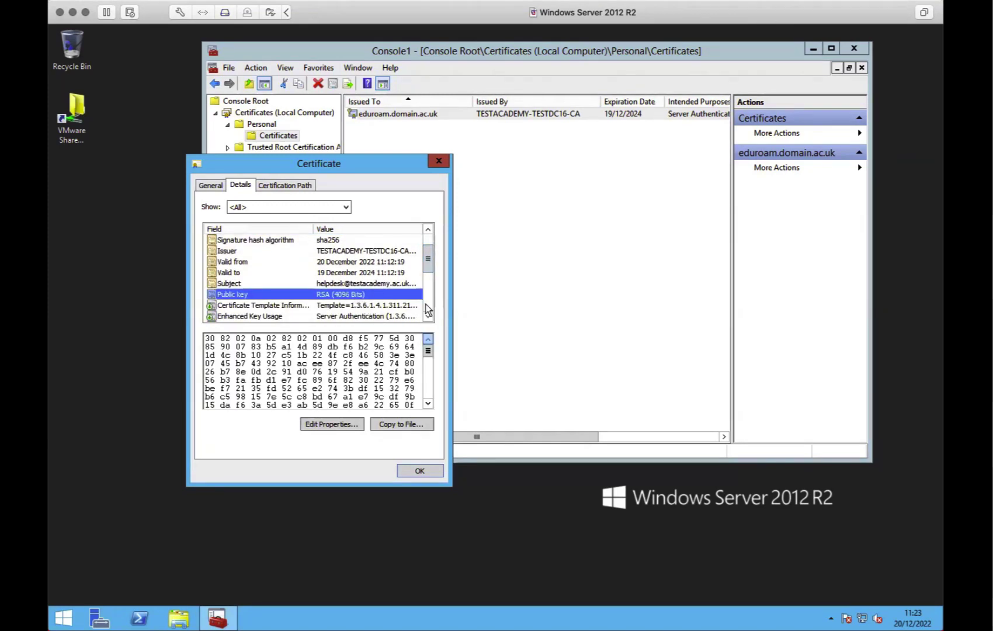
Check its subject, enhanced key usage, alternative name and CRL distribution points, then close it
click(362, 284)
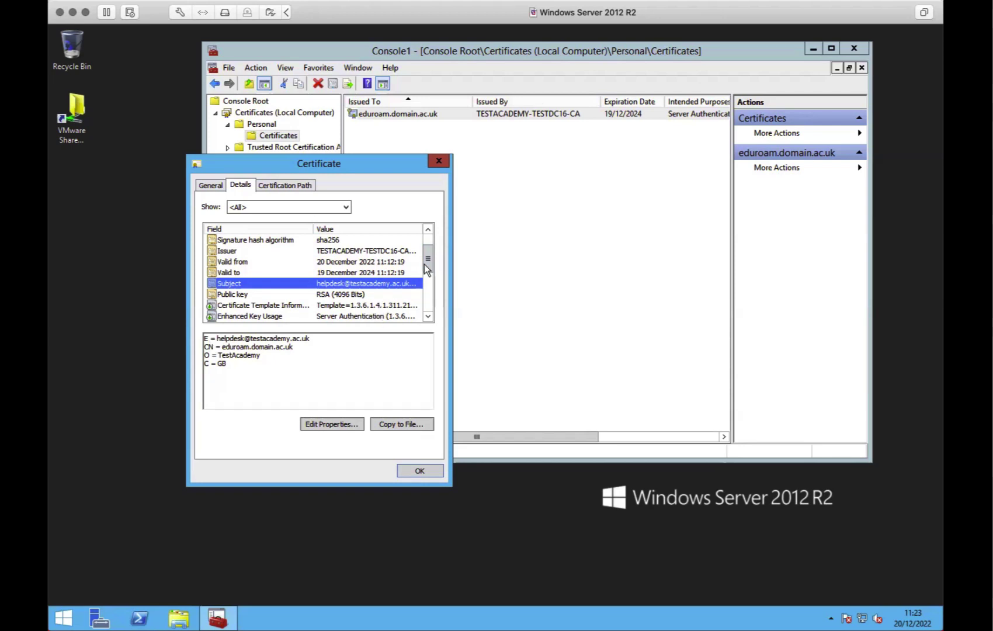
drag(425, 264, 426, 269)
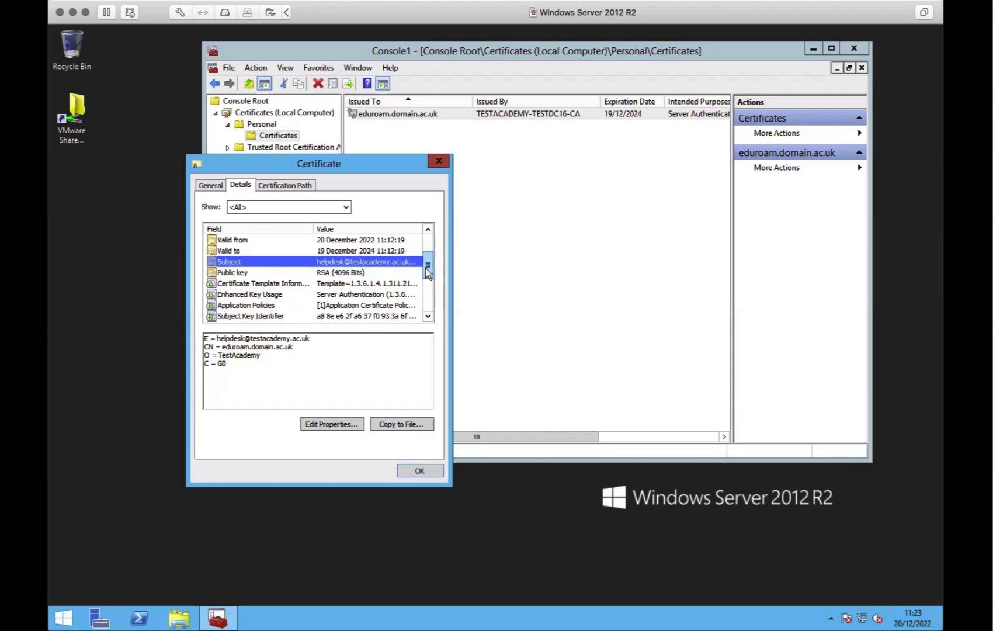
click(353, 297)
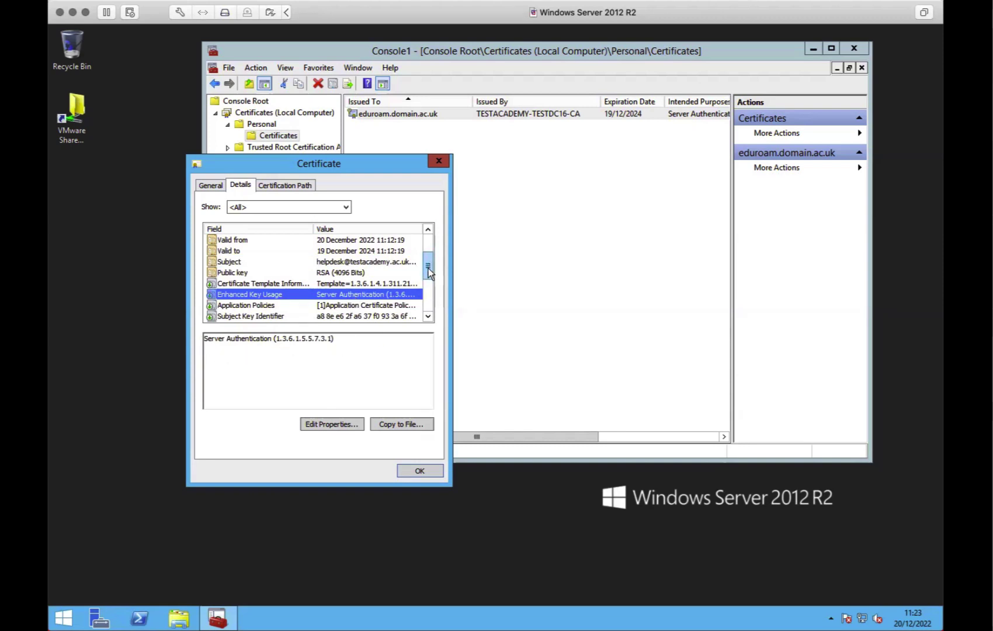
scroll(428, 269, down, 1)
click(285, 294)
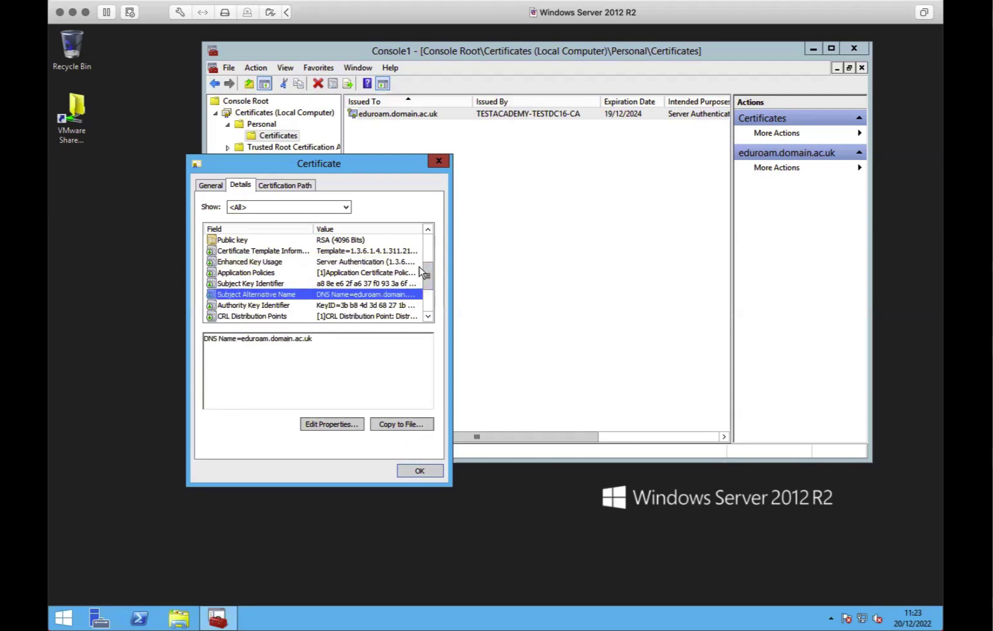
click(391, 316)
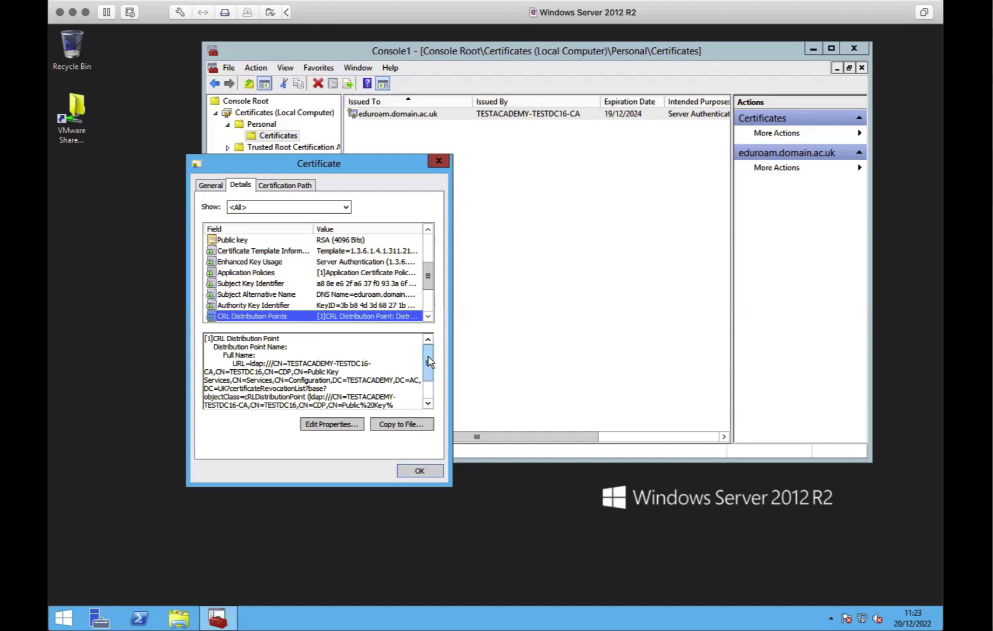
mouse_move(429, 356)
mouse_down()
mouse_move(427, 385)
mouse_move(426, 362)
mouse_up()
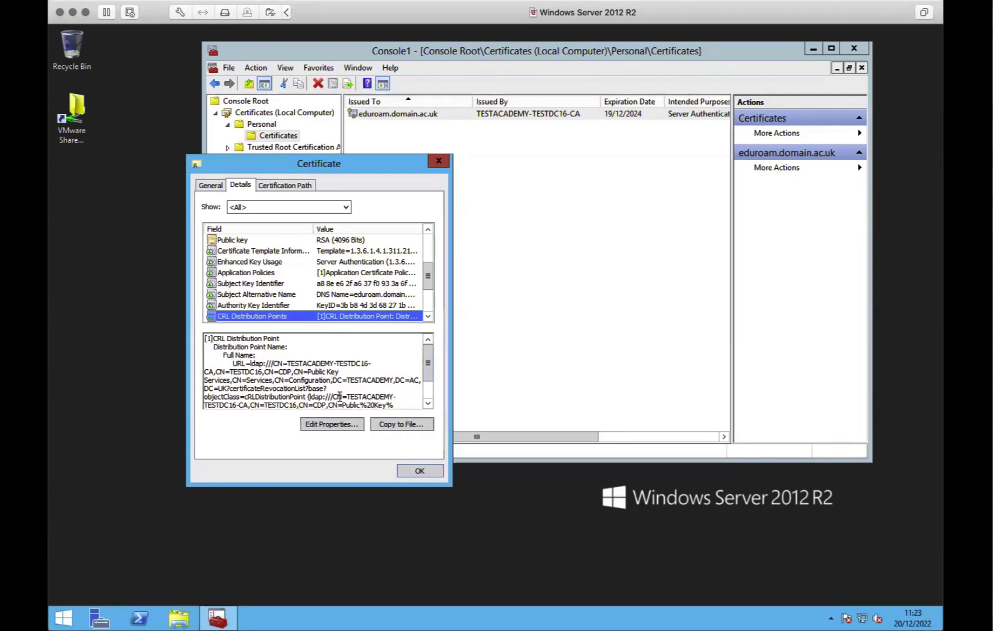
drag(427, 362, 426, 380)
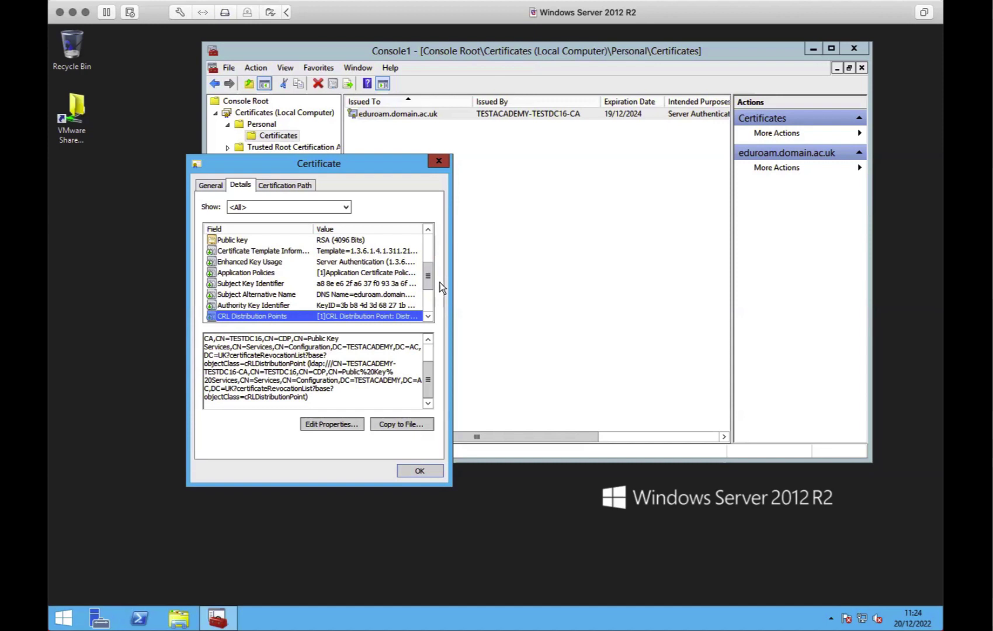
scroll(435, 292, down, 2)
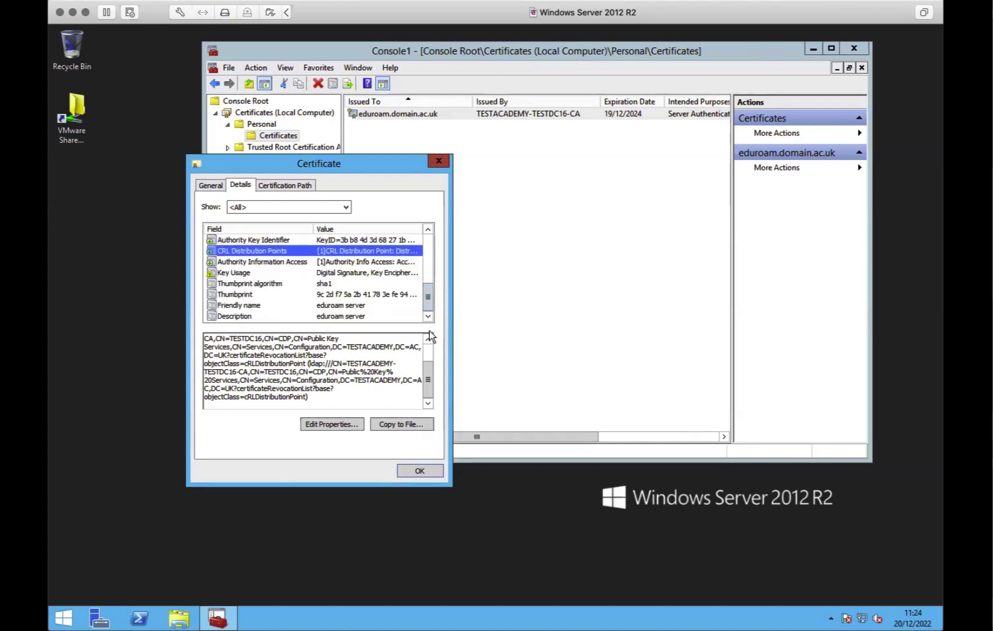
click(429, 471)
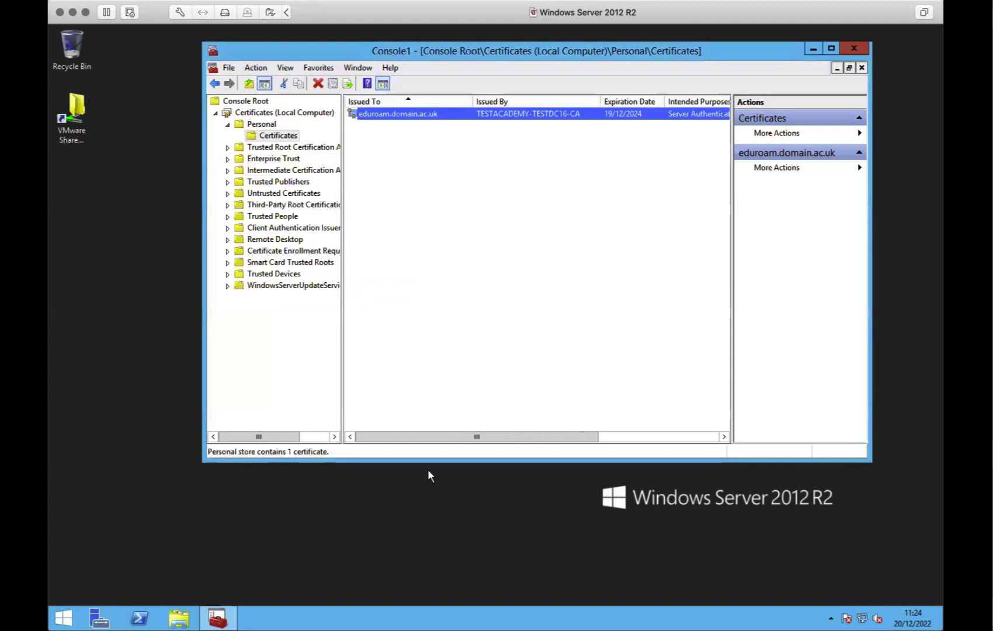
click(391, 172)
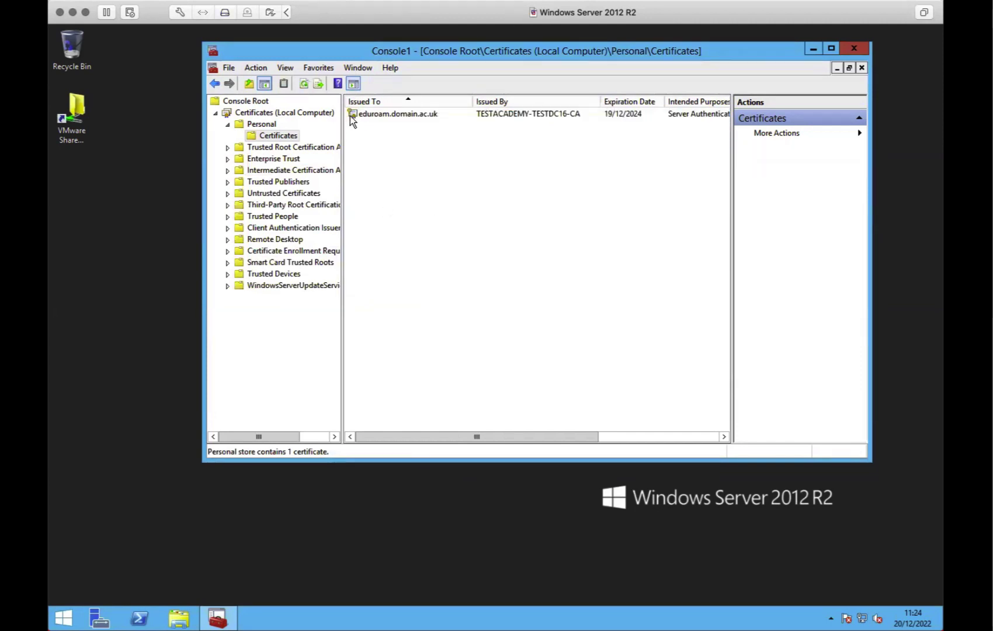